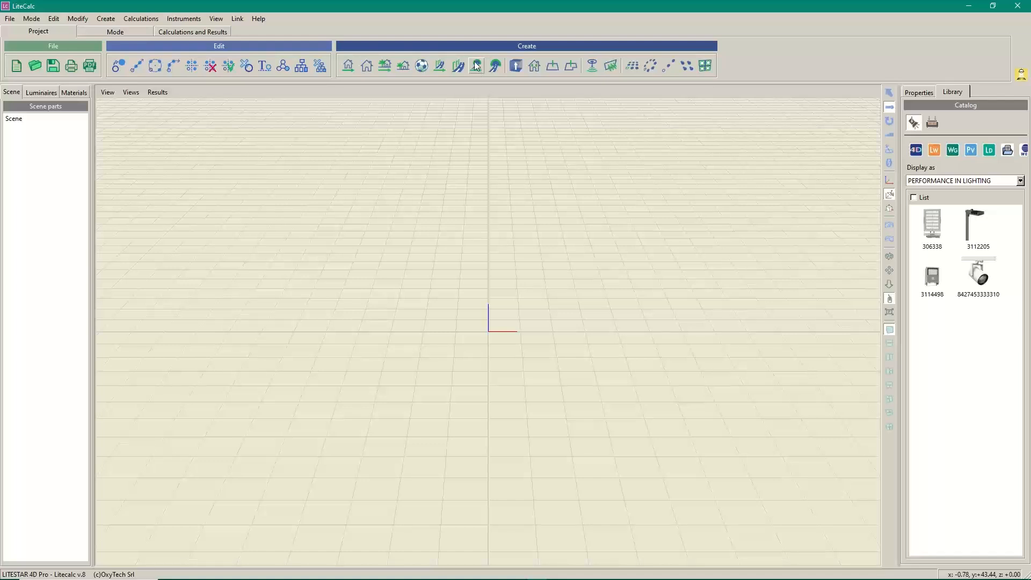
Start a new road tunnel from the Create toolbar to bring up the Step 1 wizard
left_click(476, 65)
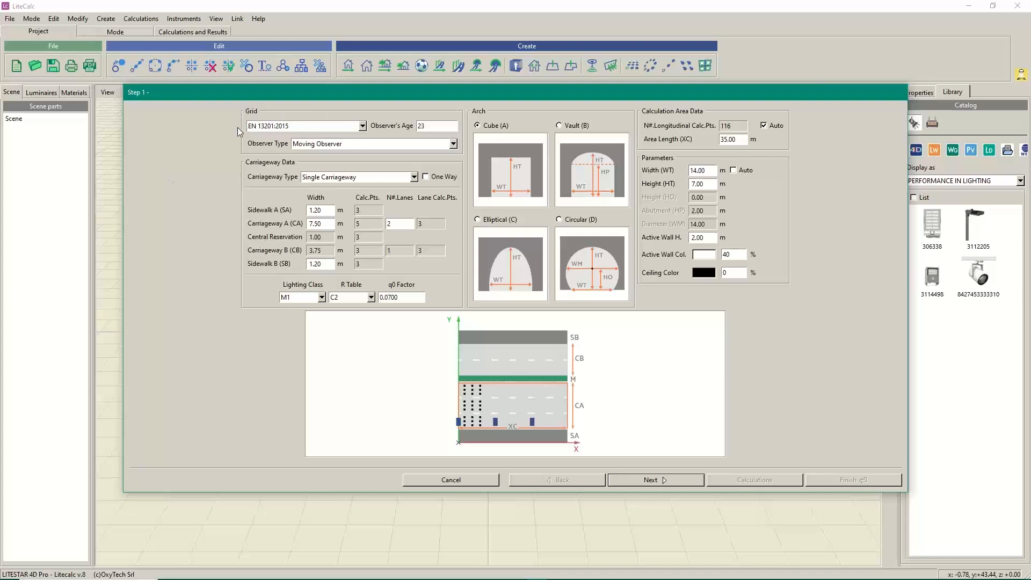
Reconfirm EN 13201:2015 in the Grid standards list, then show the list again
left_click(363, 127)
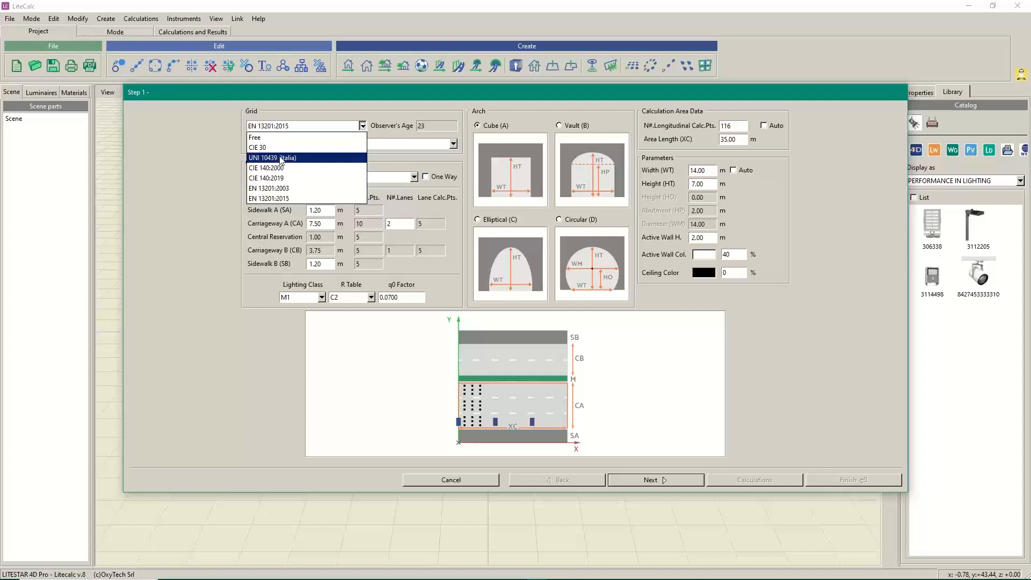
left_click(277, 199)
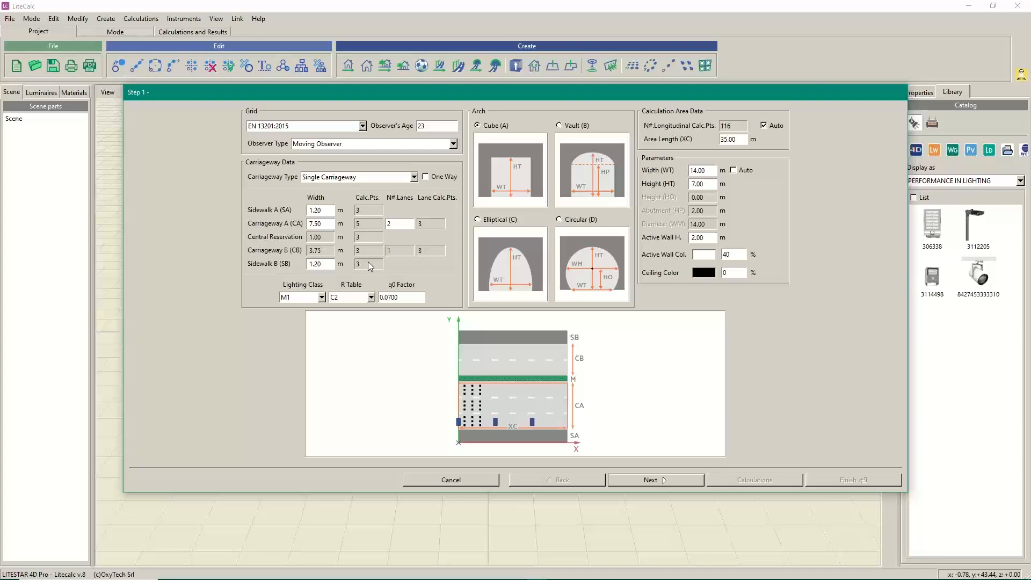
left_click(363, 127)
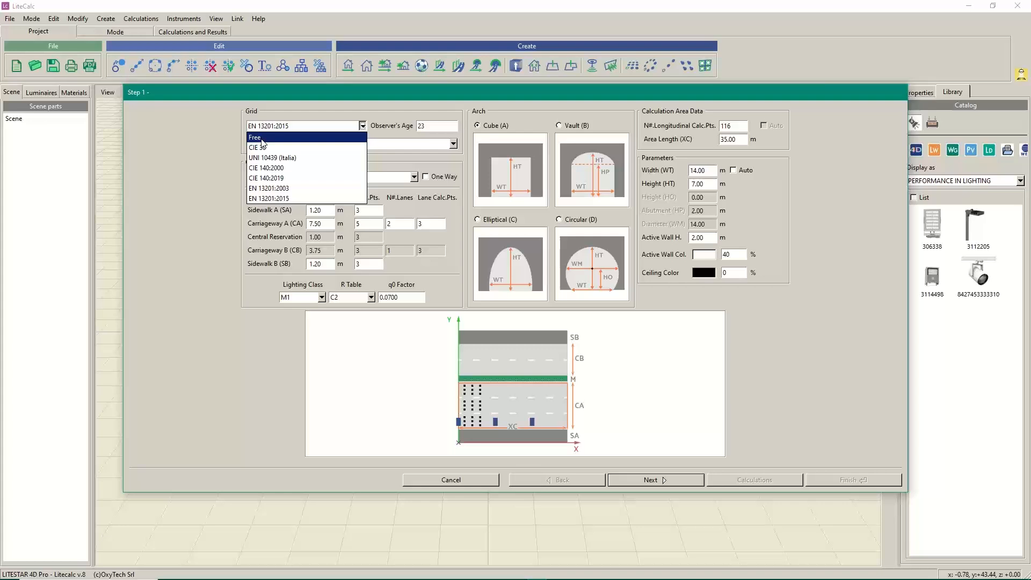
Close the grid list with EN 13201:2015 kept and select the observer's age of 23
left_click(269, 199)
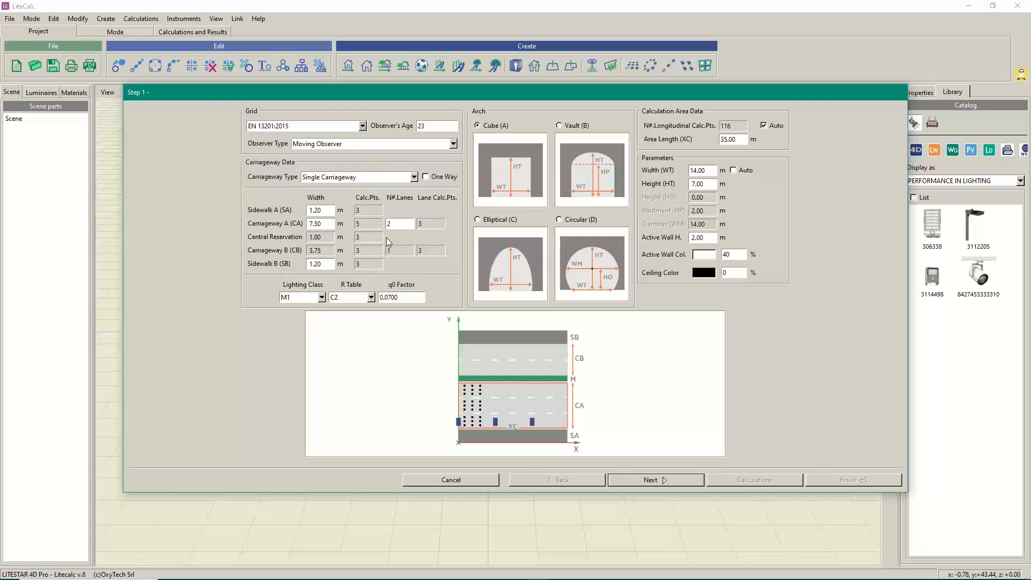
double_click(421, 125)
left_click(1023, 40)
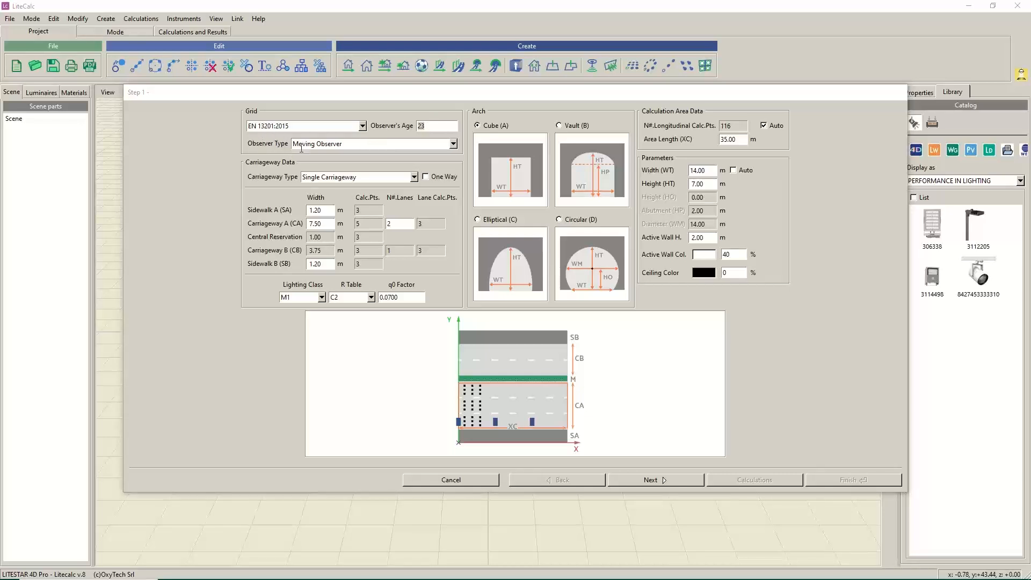
Reselect Moving Observer in the Observer Type list, then show the list again
left_click(454, 145)
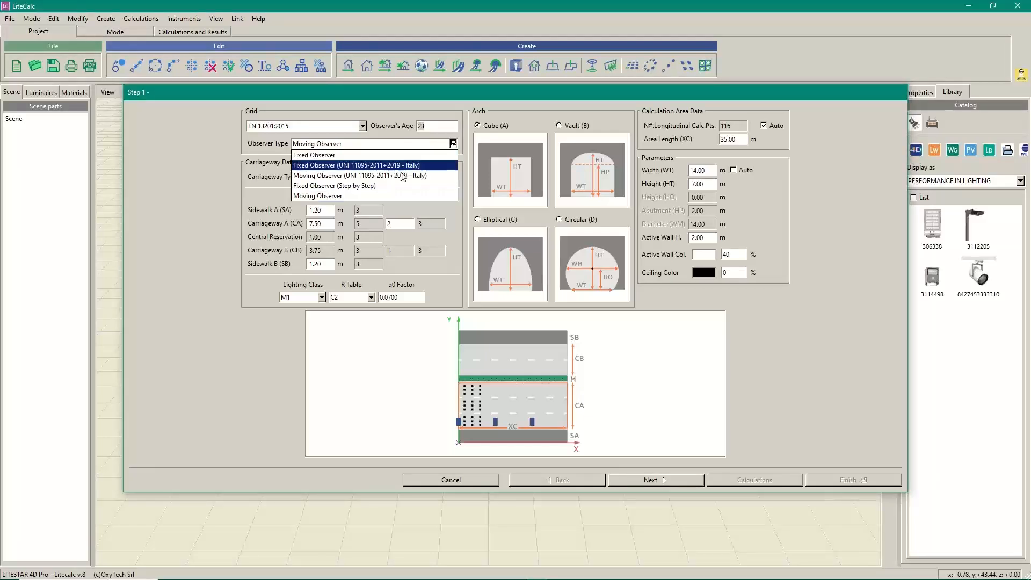
left_click(330, 196)
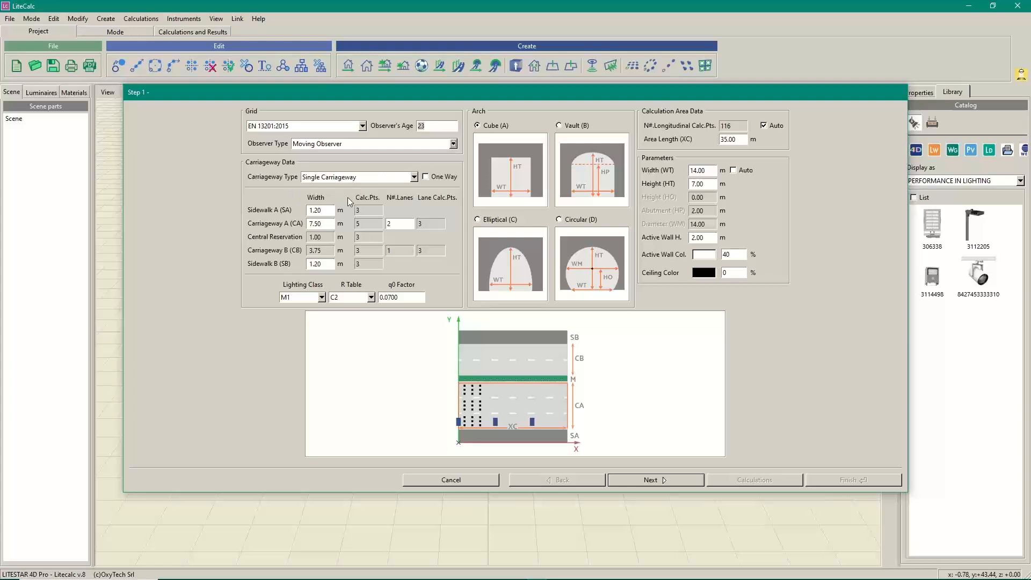
left_click(454, 144)
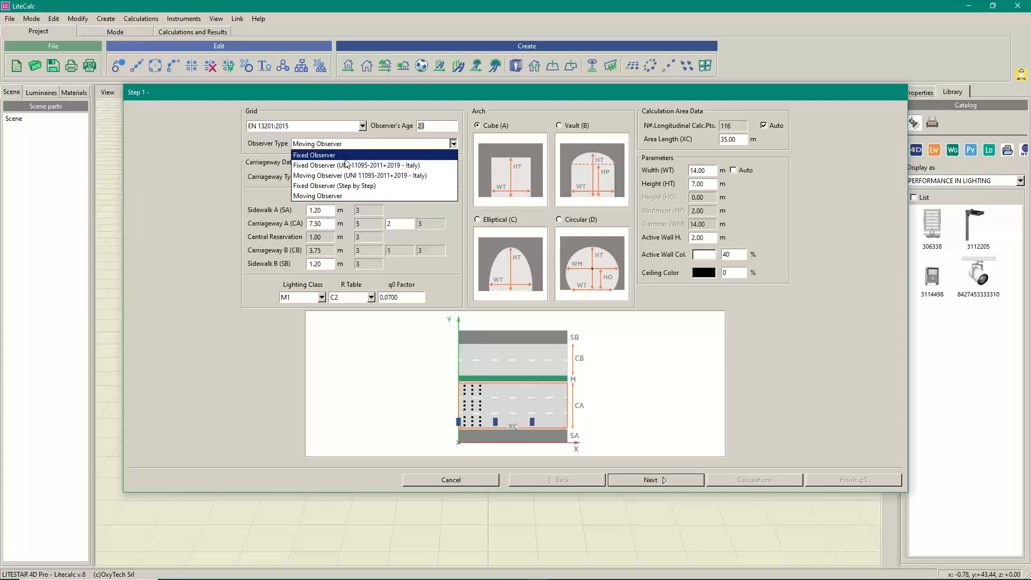
Close the Observer Type list with Moving Observer kept selected
left_click(340, 197)
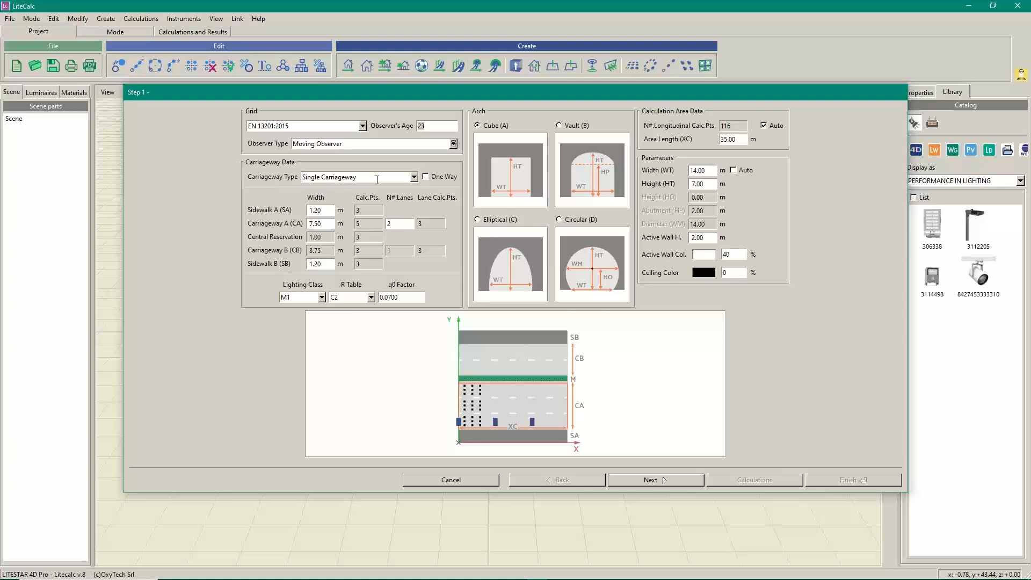
left_click(415, 178)
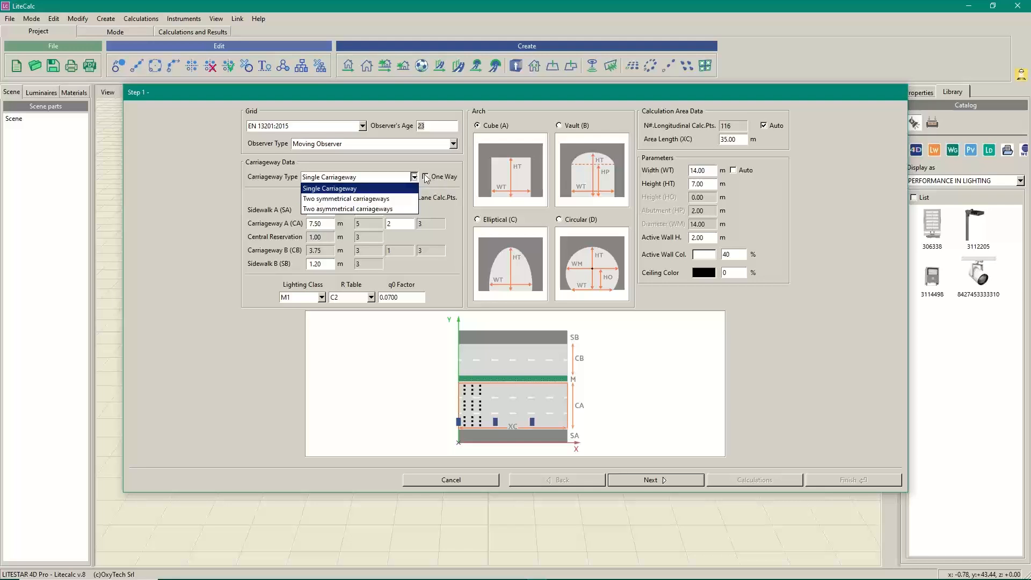
left_click(348, 189)
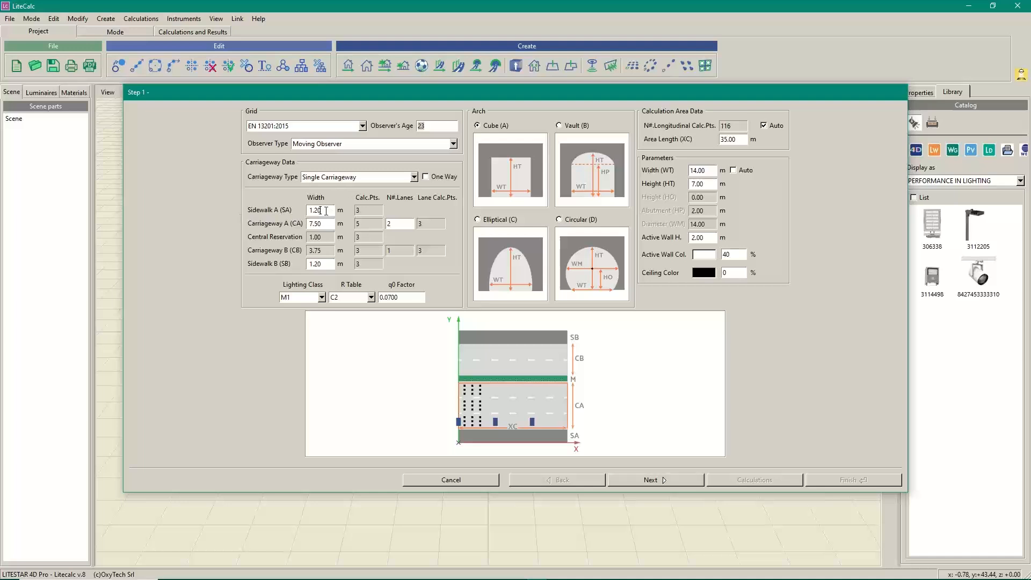
left_click_drag(330, 212, 300, 213)
left_click_drag(327, 224, 304, 224)
key("Tab")
left_click(412, 297)
Set the tunnel height to 6 m and make the width automatic, giving 9.90 m
left_click_drag(707, 184, 579, 194)
type("6")
key("Tab")
left_click_drag(708, 170, 690, 171)
left_click(732, 171)
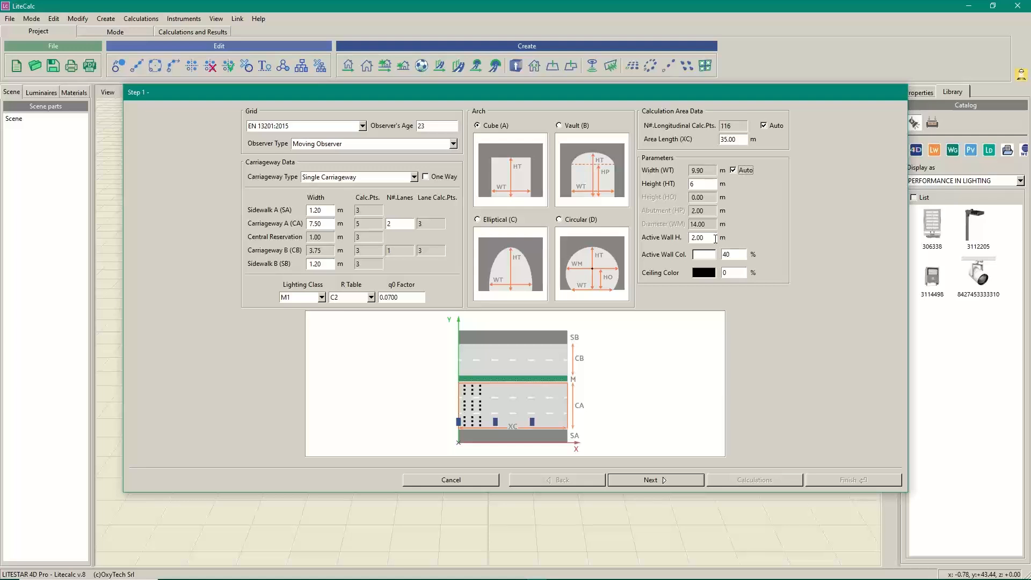
left_click_drag(710, 238, 666, 240)
Pick a light grey of 74% as the active wall colour and accept it
left_click(702, 256)
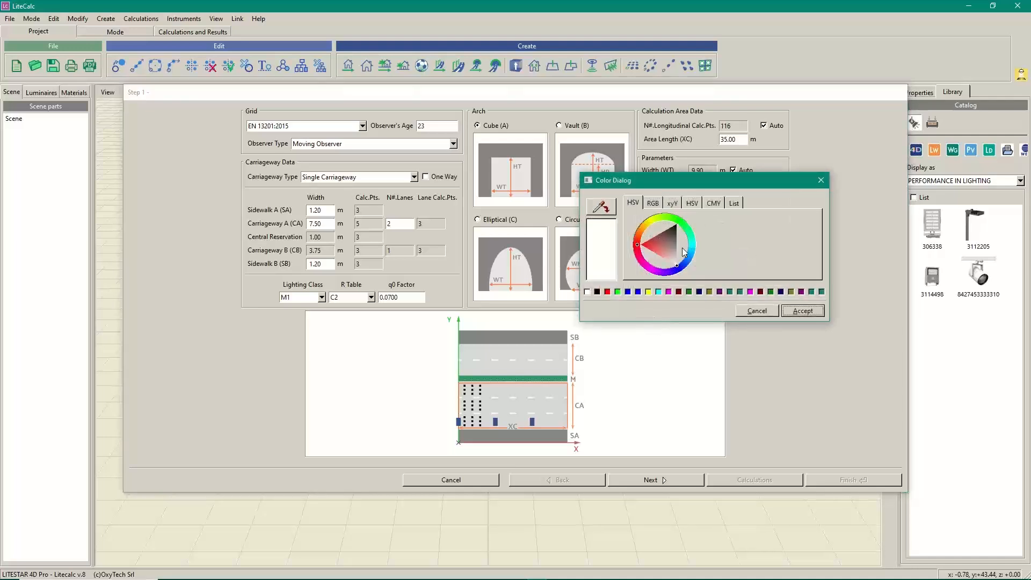
left_click_drag(700, 179, 485, 271)
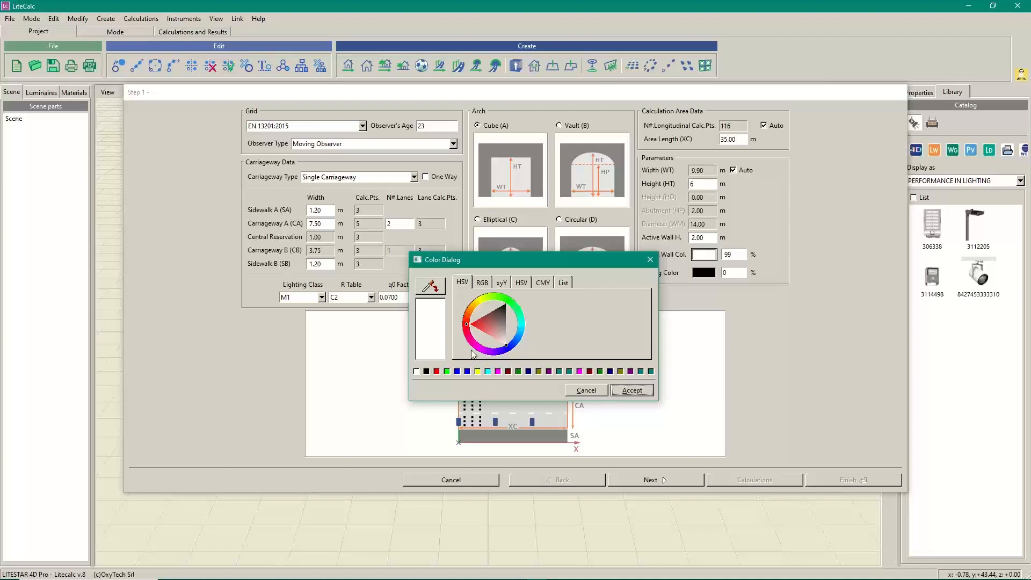
left_click(507, 342)
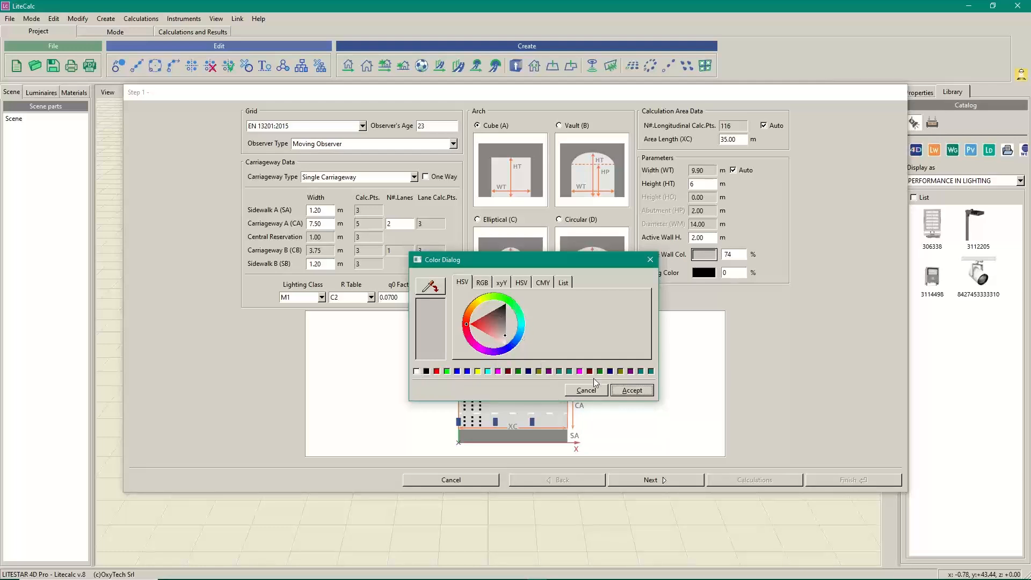
left_click(637, 390)
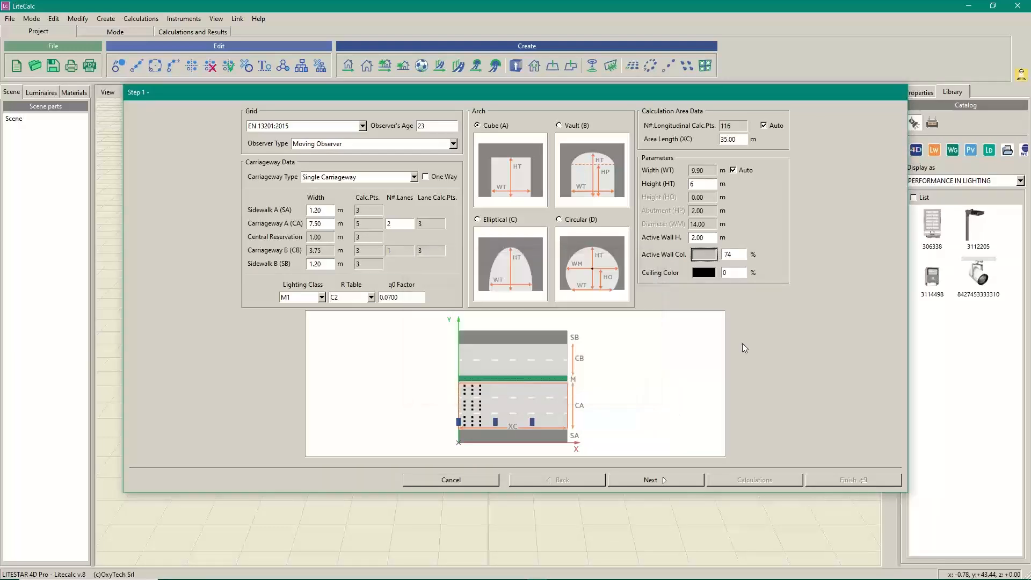
Change the active wall colour percentage to 50%
double_click(740, 255)
type("50")
key("Tab")
Change the ceiling colour from black to grey with a 25% reflectance
left_click(704, 274)
left_click(676, 263)
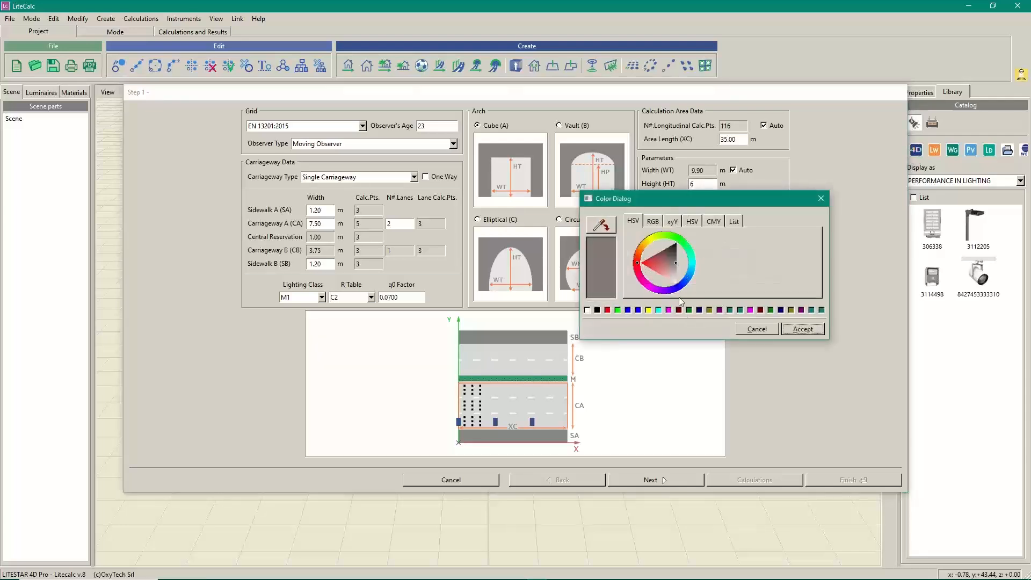
left_click(800, 329)
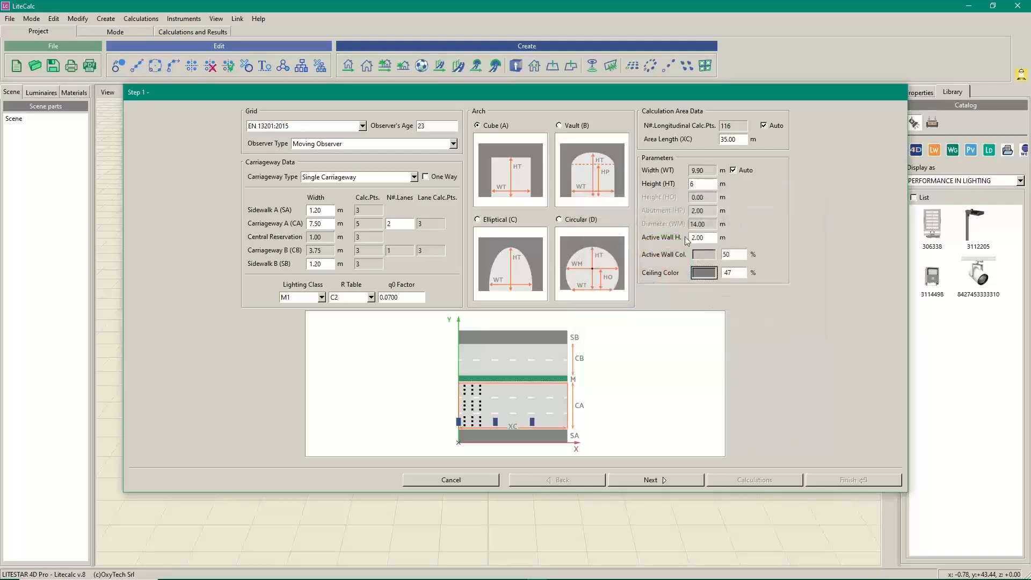
double_click(732, 272)
type("25")
Advance to Step 2 and keep Luminaire Distribution at '1 row on the right'
left_click(648, 483)
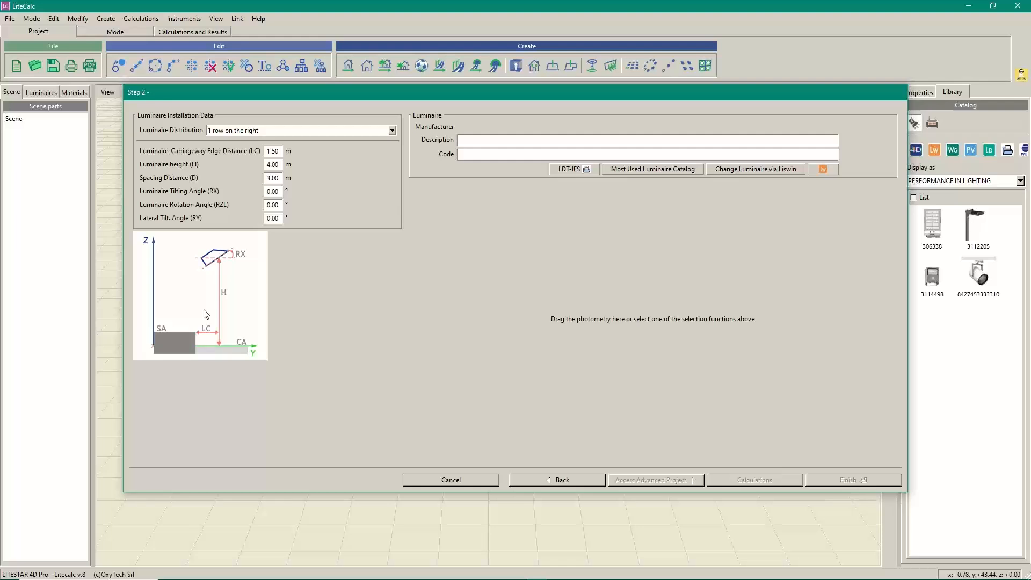
left_click(392, 131)
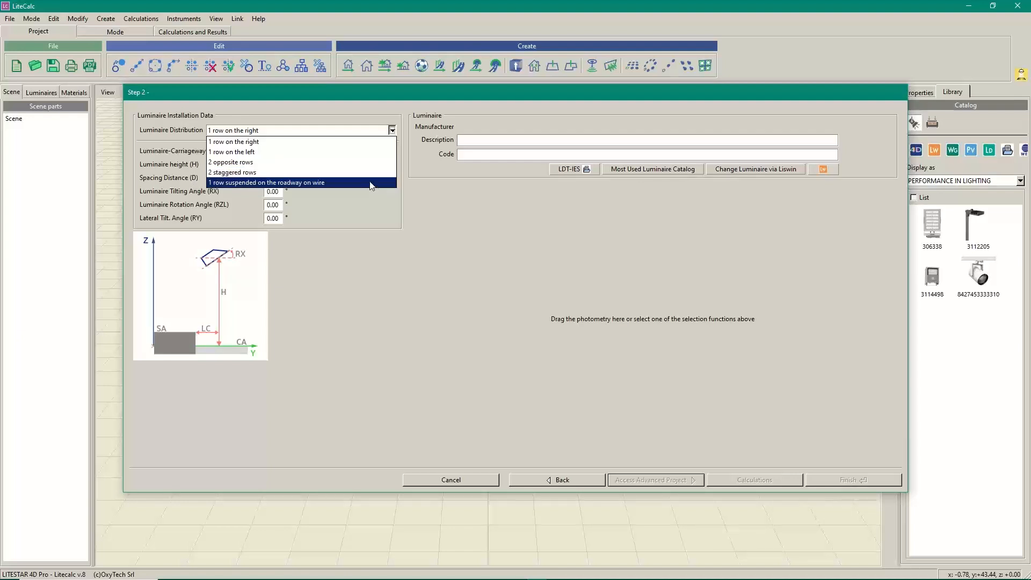
left_click(232, 142)
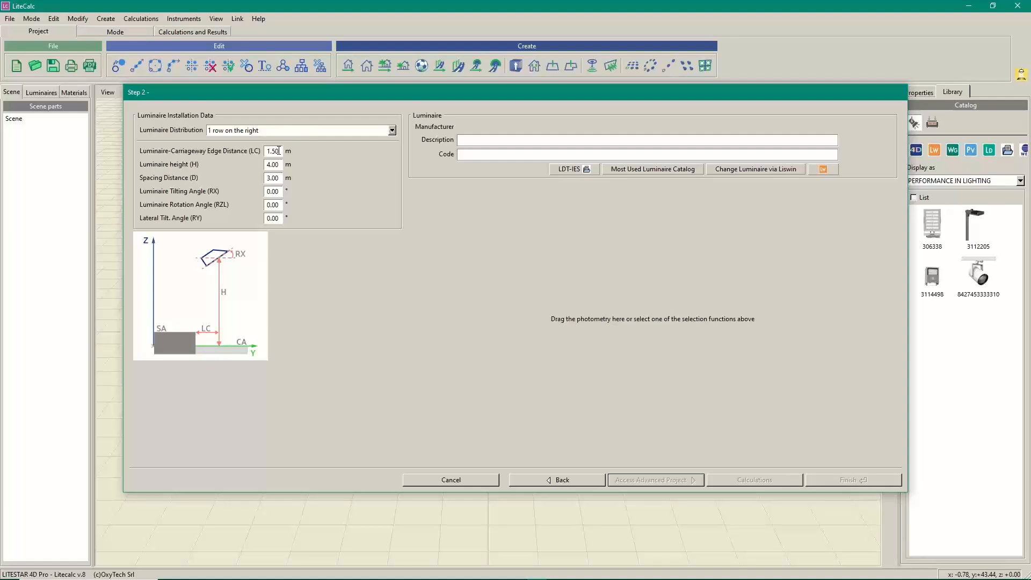
Replace the carriageway edge distance (LC) with 0.5 m and move on to the height field
left_click_drag(281, 152, 143, 156)
type("0.5")
key("Tab")
key("Tab")
Load the 727-QL16-S01-IM.OXL photometry from File Explorer as the PHILEO tunnel luminaire
key("alt+Tab")
key("alt+Tab")
key("alt+Tab")
key("alt+Tab")
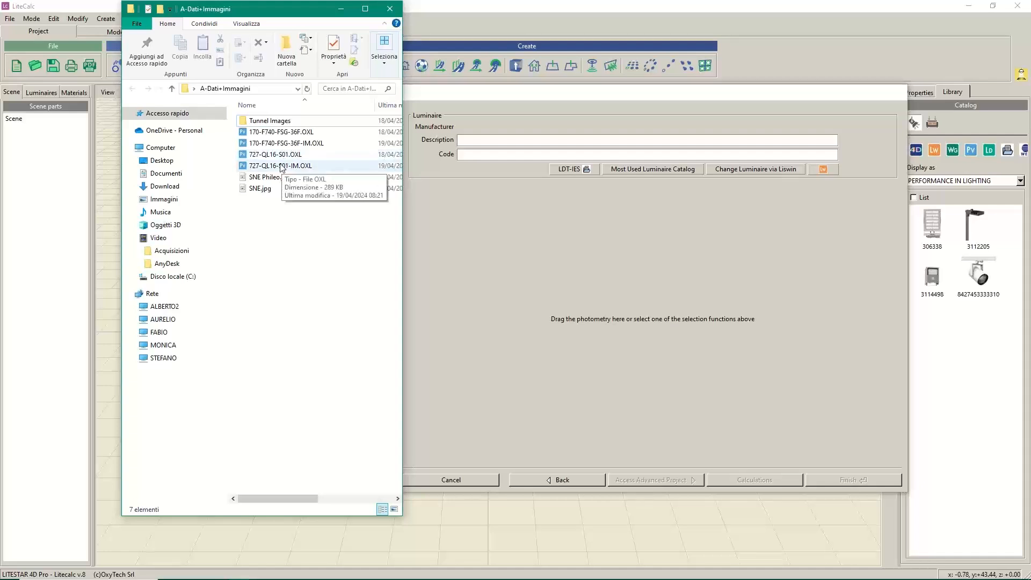
left_click_drag(282, 168, 702, 312)
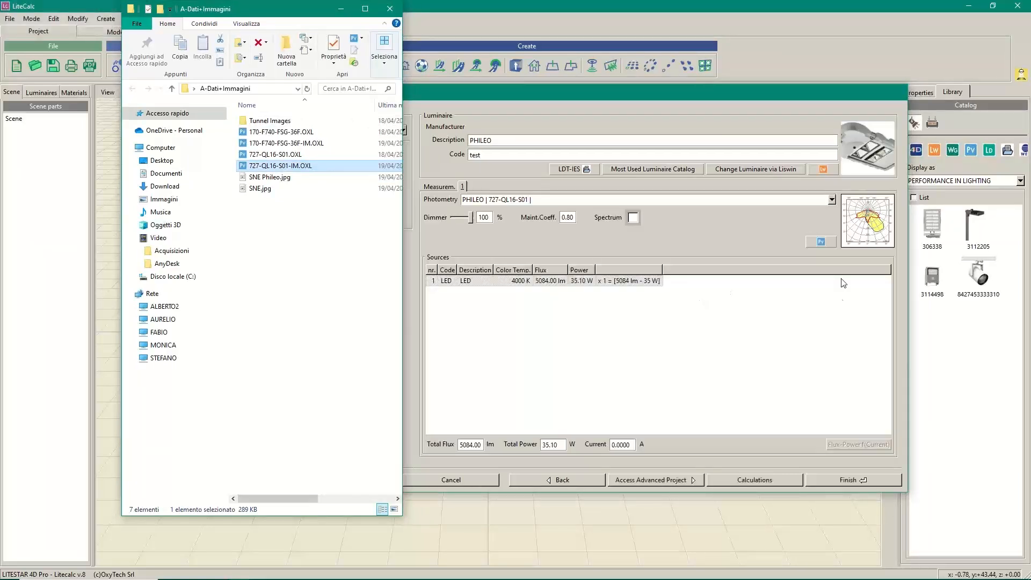
left_click(460, 89)
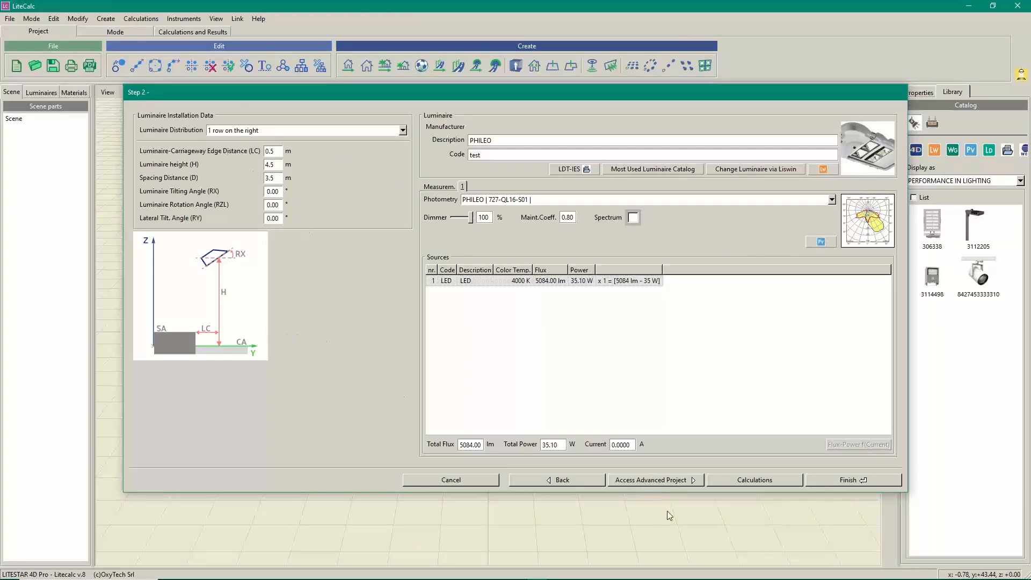
Finish the tunnel wizard and set the rendering accuracy slider to its minimum
left_click(750, 479)
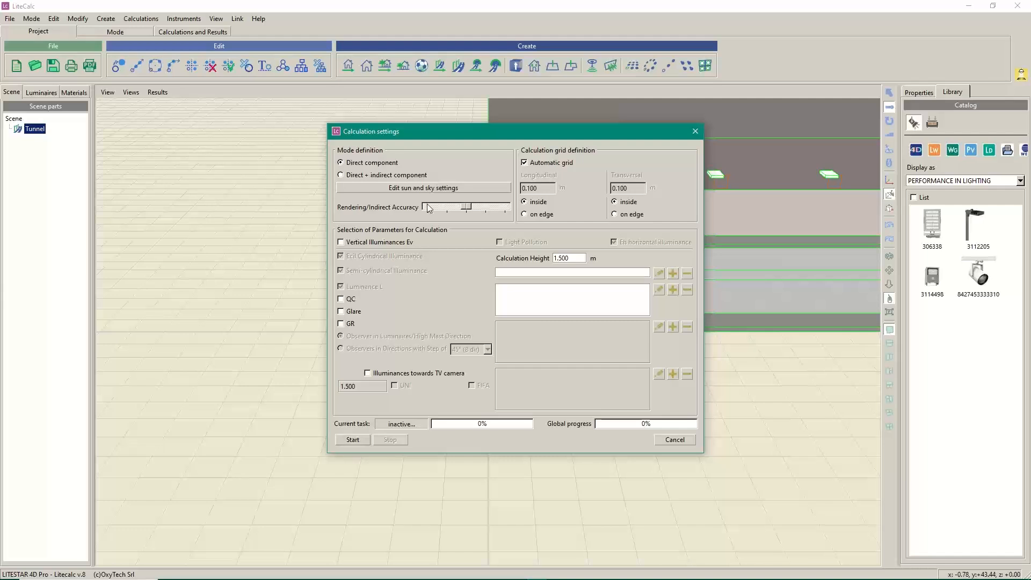
left_click_drag(465, 208, 427, 217)
Run the calculation, close the results summary, and reopen the selected tunnel's Step 1 wizard
left_click(359, 438)
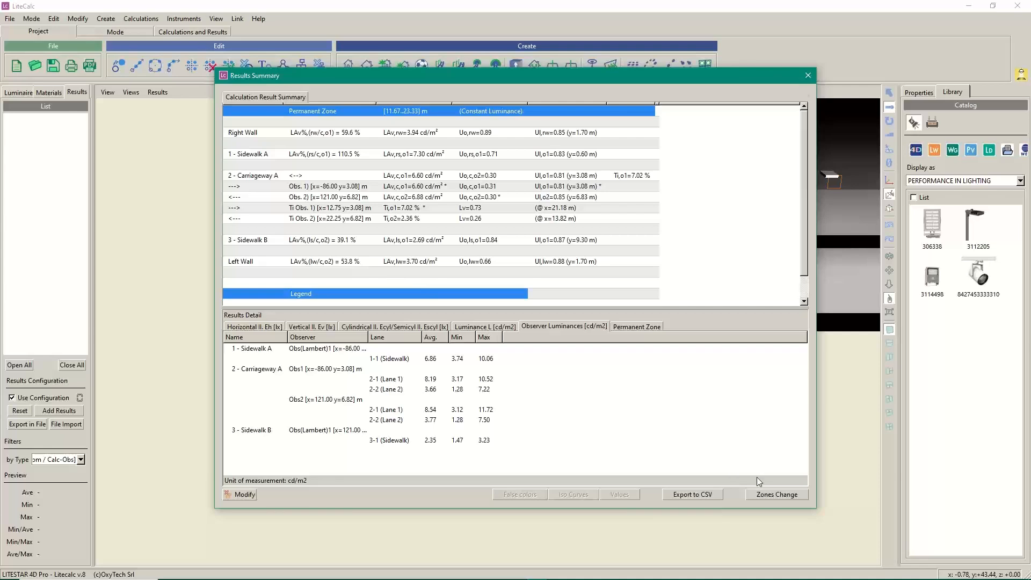
left_click(809, 76)
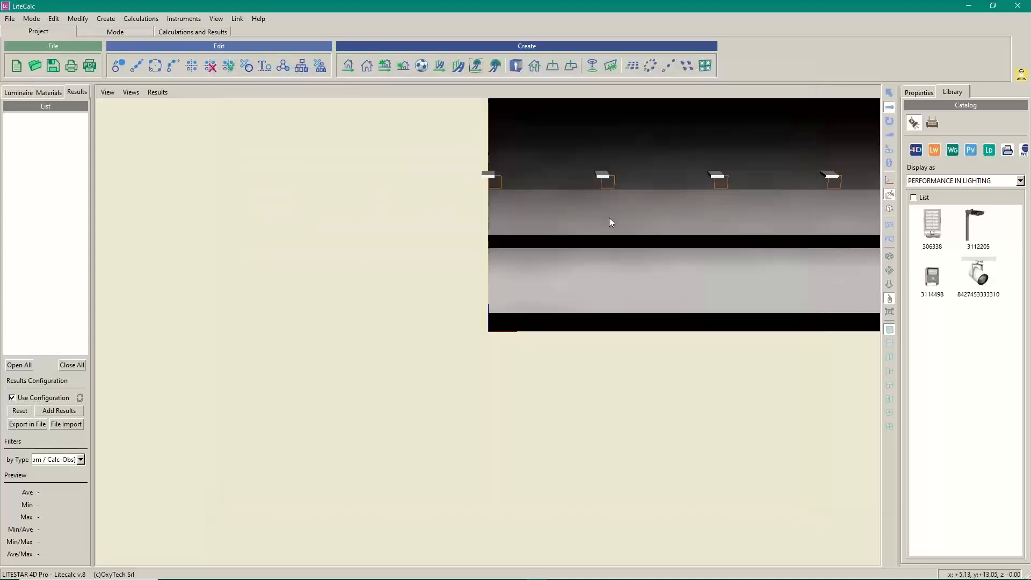
left_click(592, 263)
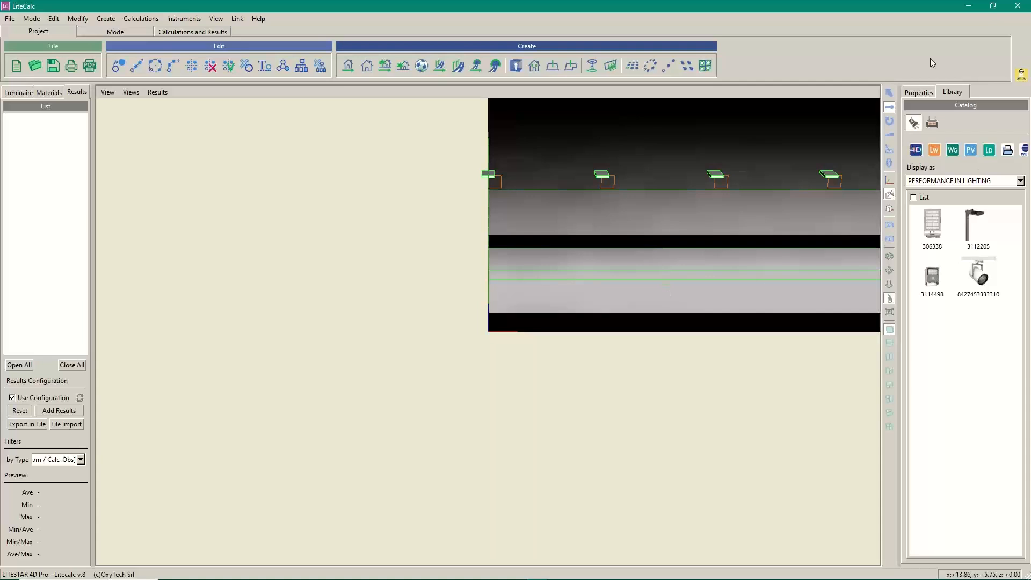
left_click(920, 93)
left_click(927, 165)
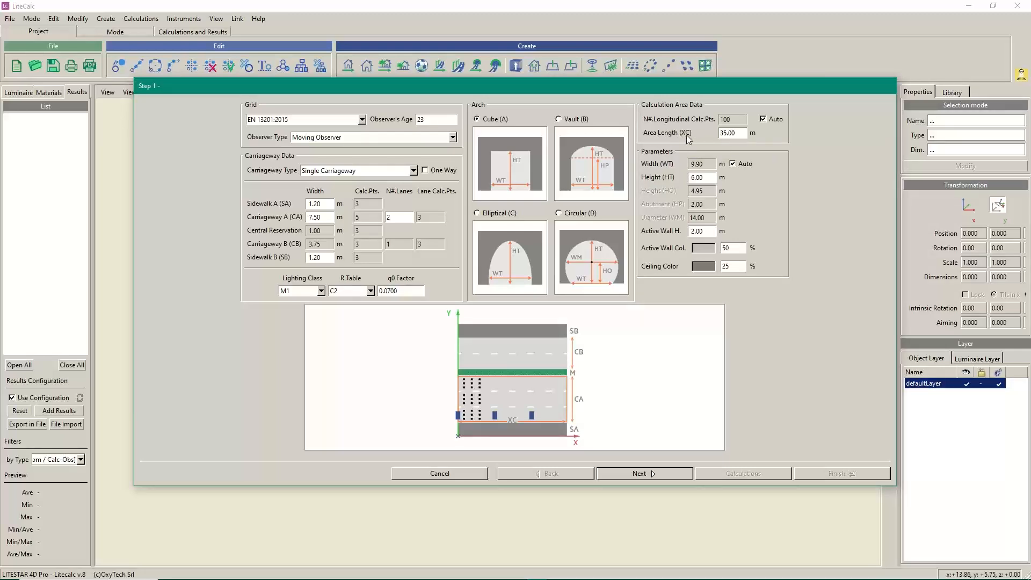
Set the area length to 200 m with 200 longitudinal points, then open Calculation settings
left_click_drag(738, 132, 521, 138)
type("200")
left_click(763, 118)
double_click(730, 121)
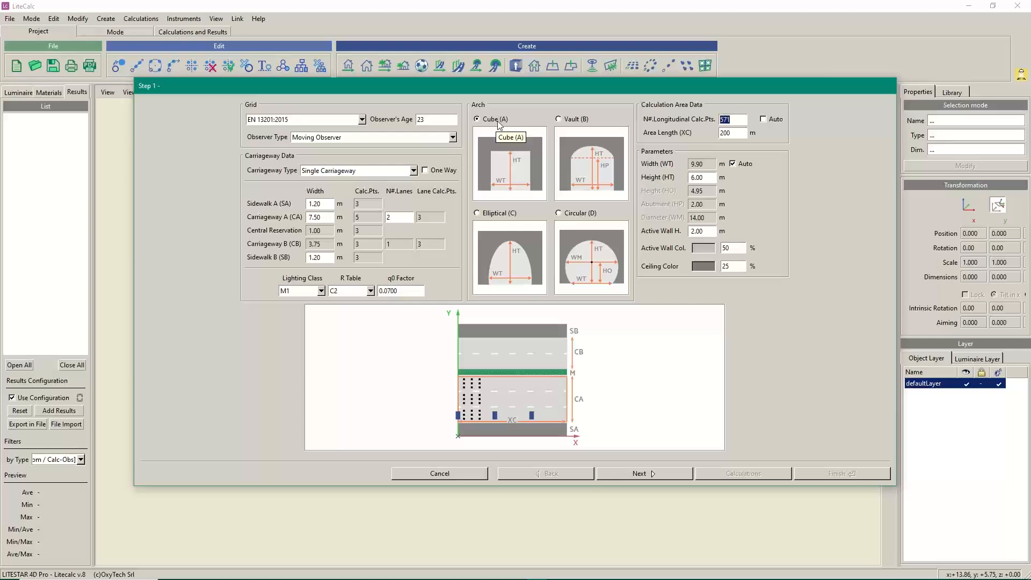
type("200")
left_click(637, 474)
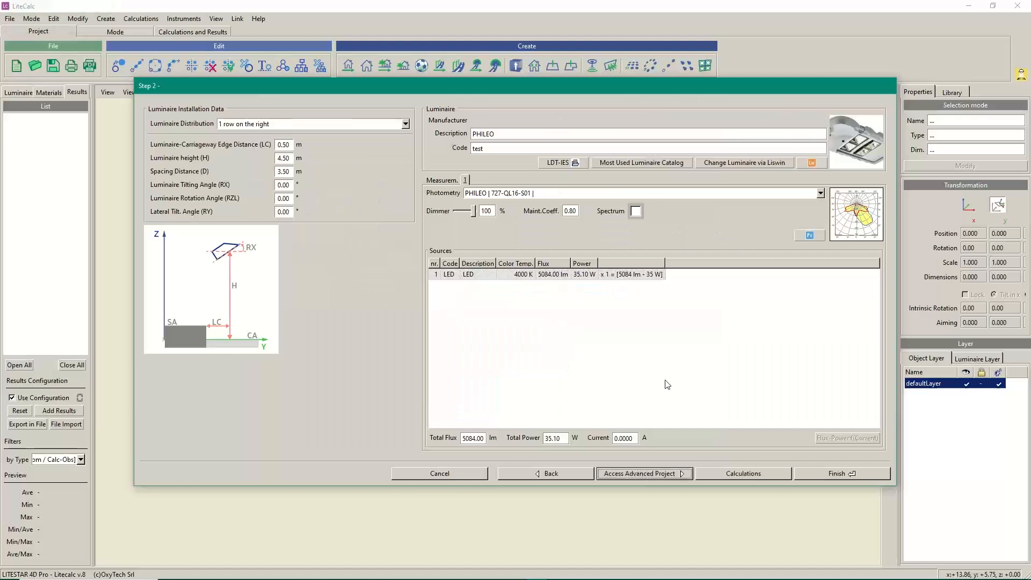
left_click(731, 476)
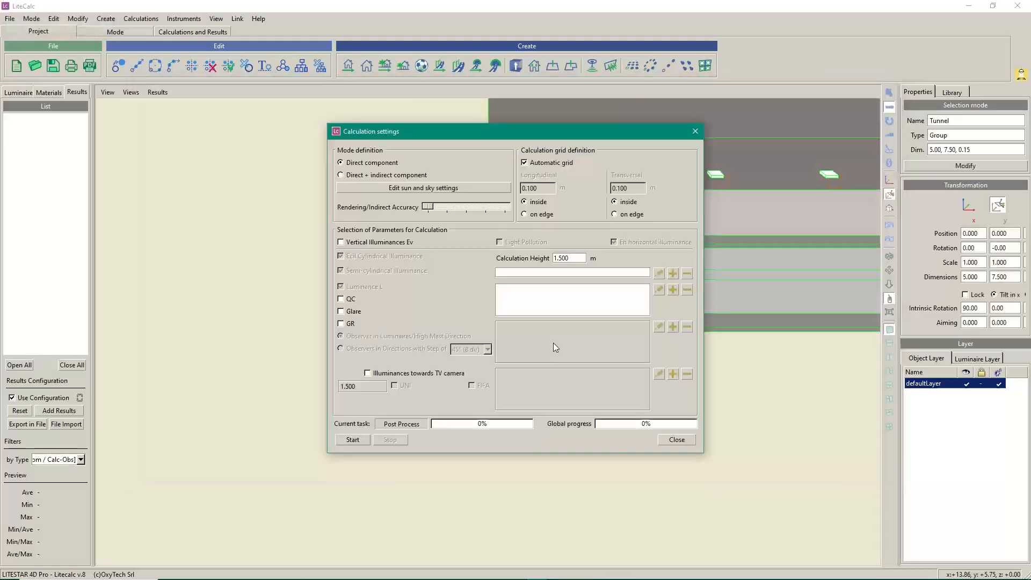
Calculate the 200 m tunnel (Carriageway A 6.92 cd/m², TI 7.29%) and close the summary
left_click(346, 440)
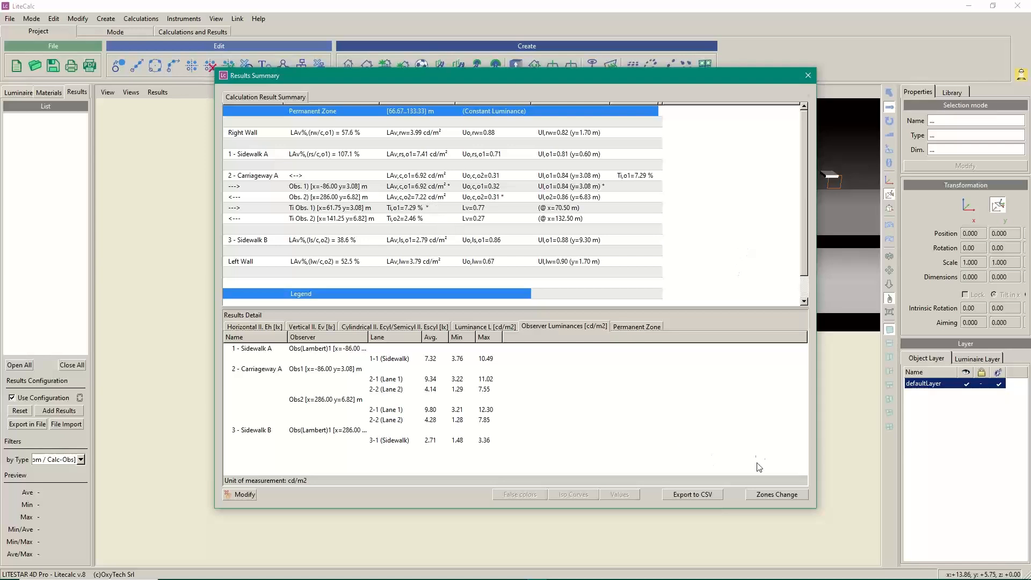
left_click(809, 76)
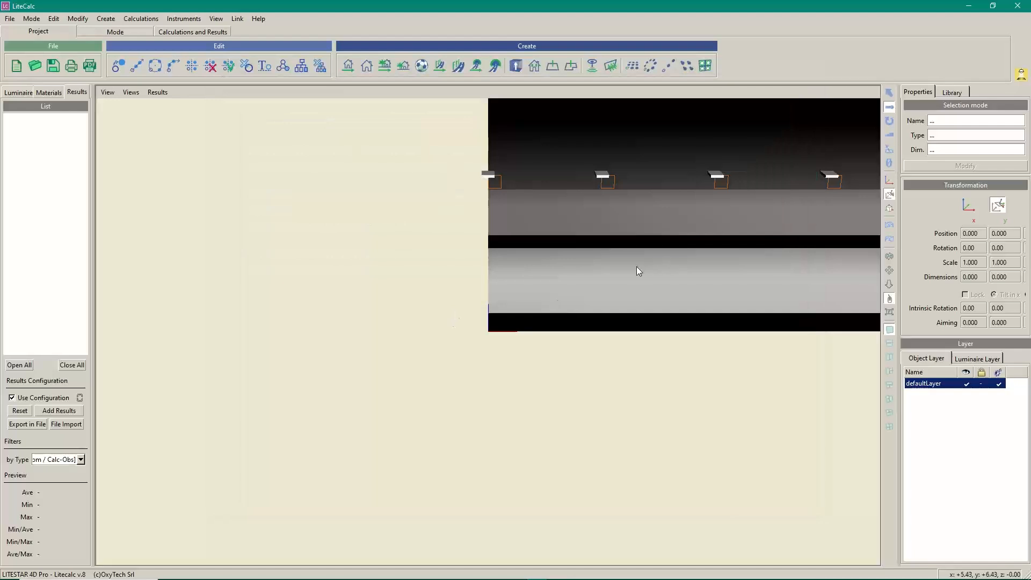
Return to the wizard's Step 2 and enter 4.5 m as the luminaire spacing distance
left_click(938, 166)
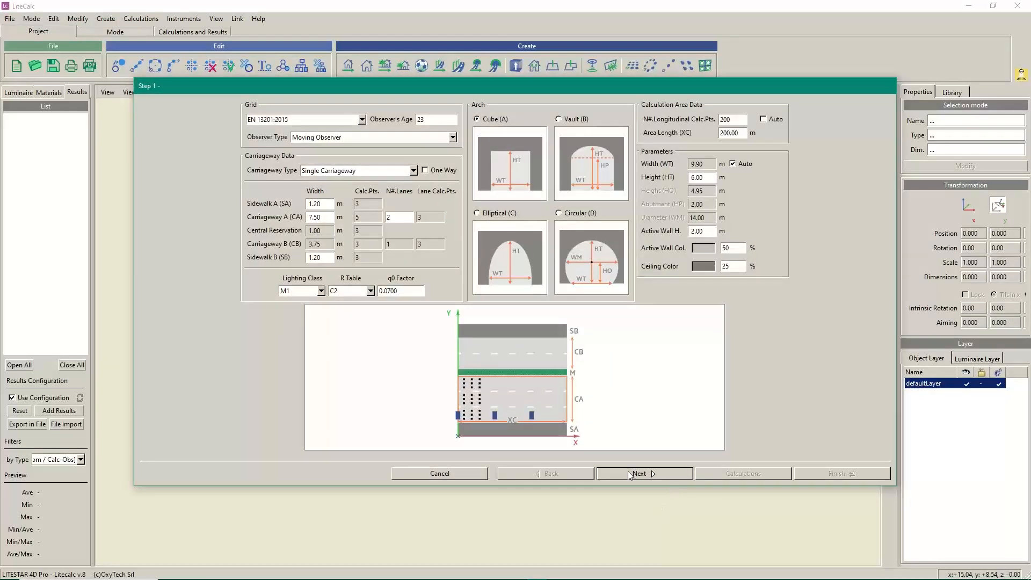
left_click(630, 475)
double_click(282, 172)
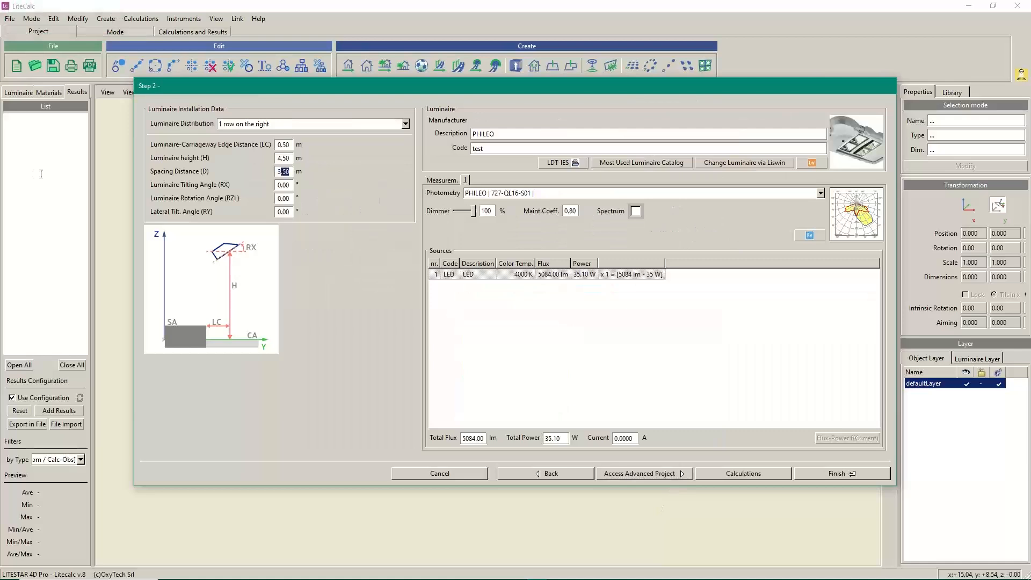
type("4.5")
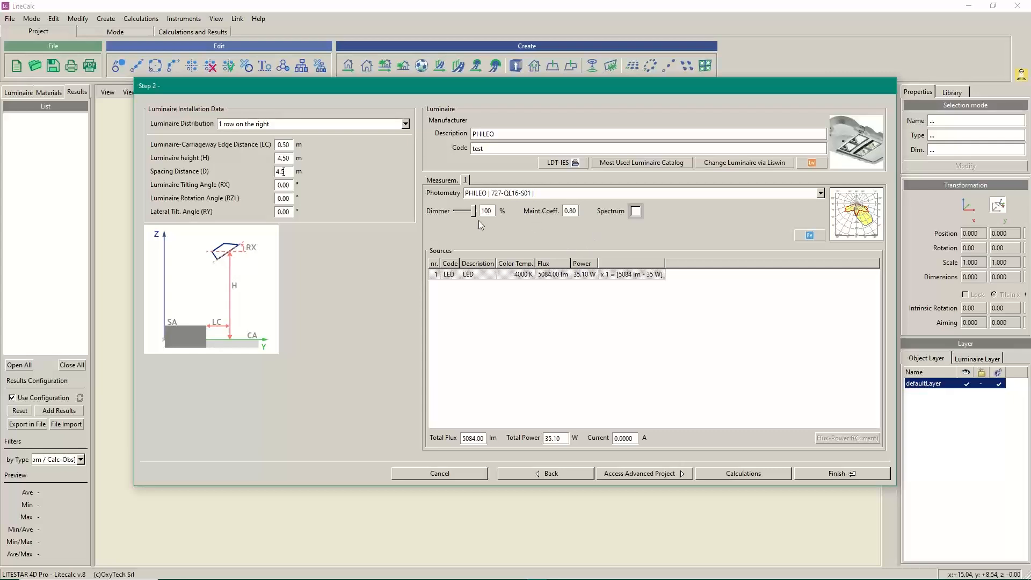
Set the luminaire dimmer to 50%
left_click_drag(476, 215, 468, 215)
left_click_drag(487, 211, 462, 215)
type("50")
Recalculate, giving Carriageway A 2.69 cd/m², Uo 0.31, TI 7.84%, and close the summary
left_click(737, 474)
left_click(353, 440)
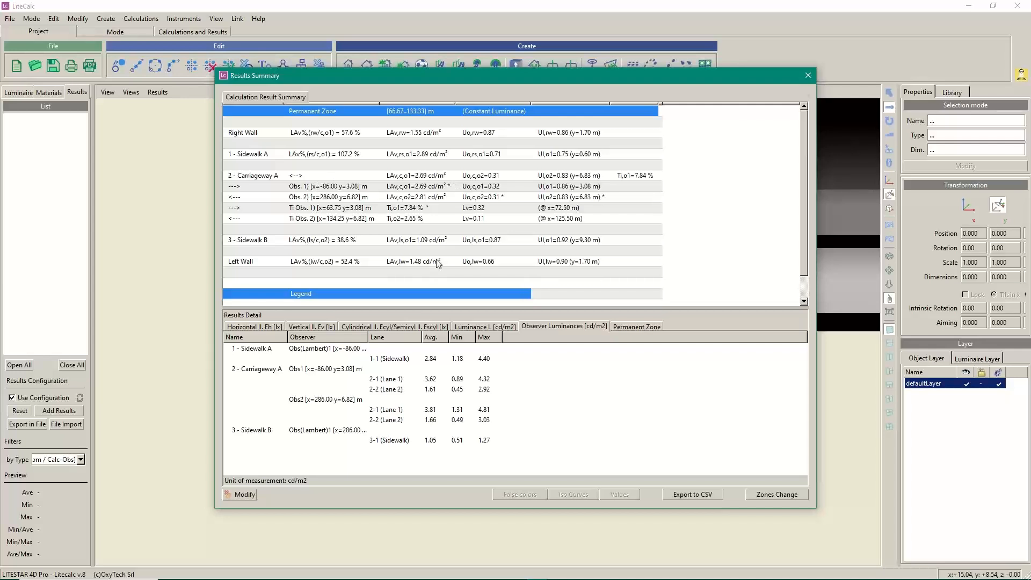
left_click(808, 75)
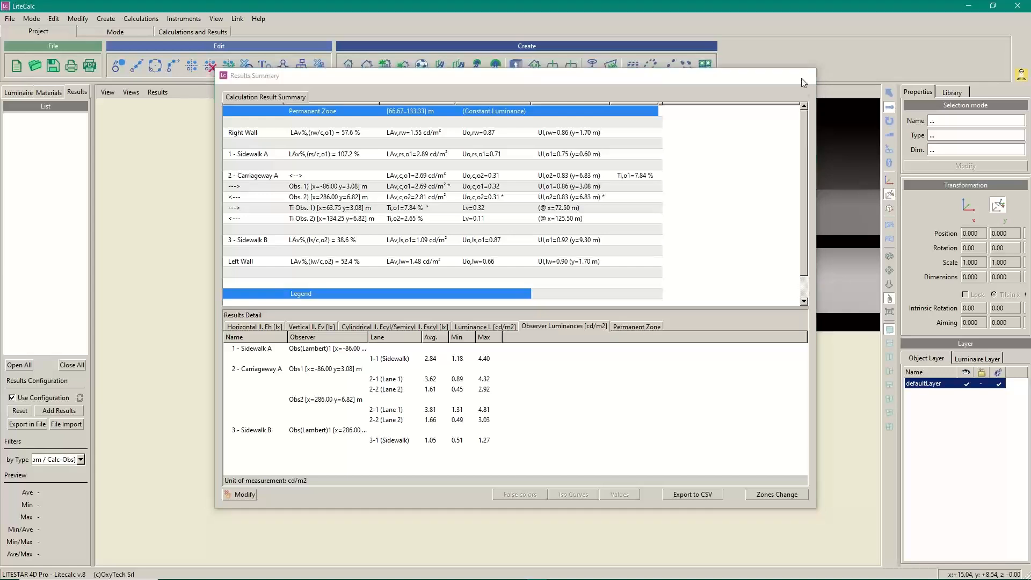
Select the Tunnel group and reopen its wizard at the Step 2 luminaire installation page
left_click(639, 287)
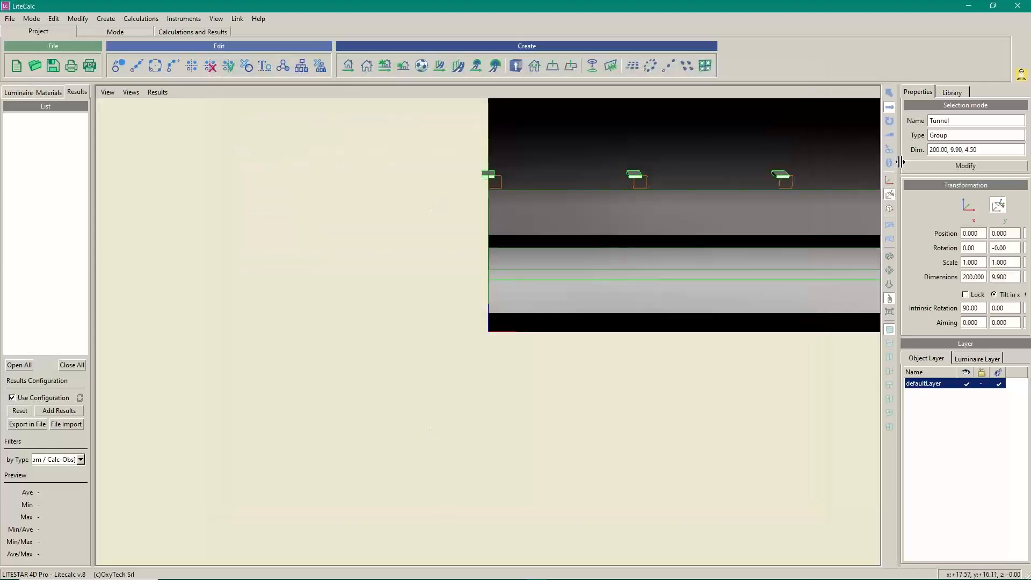
left_click(916, 168)
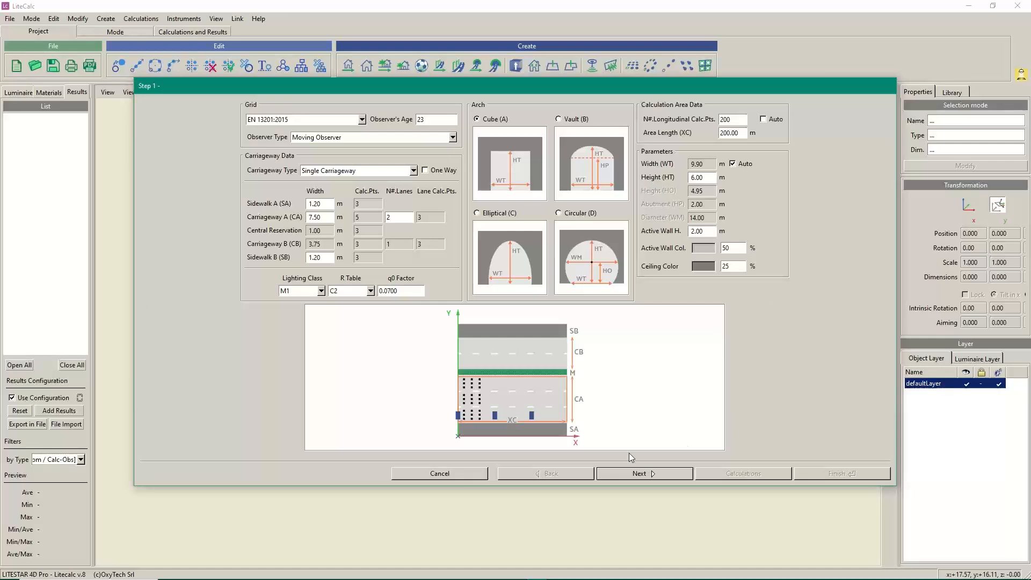
left_click(635, 473)
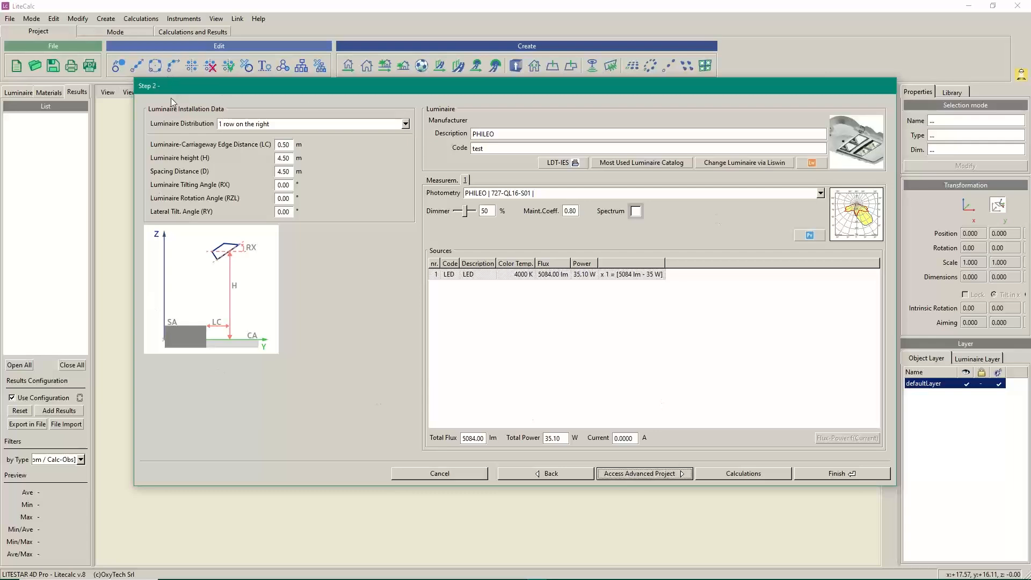
Advance to Step 3 and browse the road zone types and luminaire rows, ending on the Roads table
left_click(644, 474)
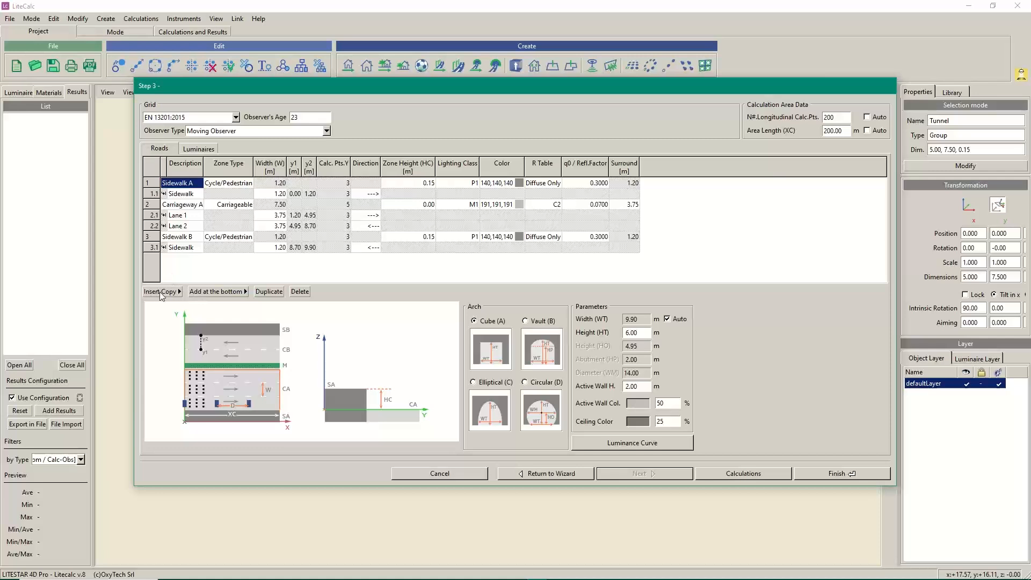
left_click(205, 293)
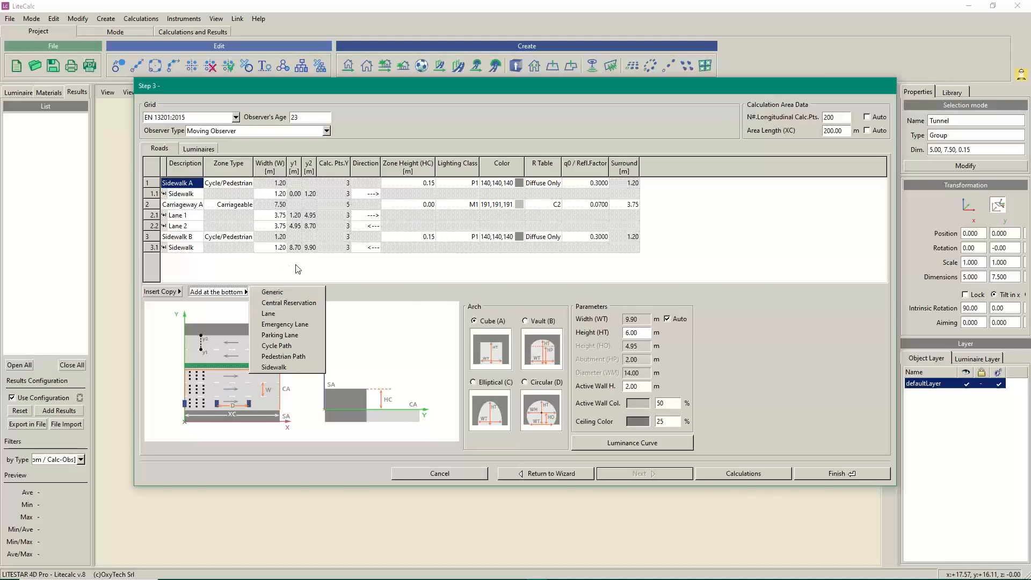
left_click(199, 150)
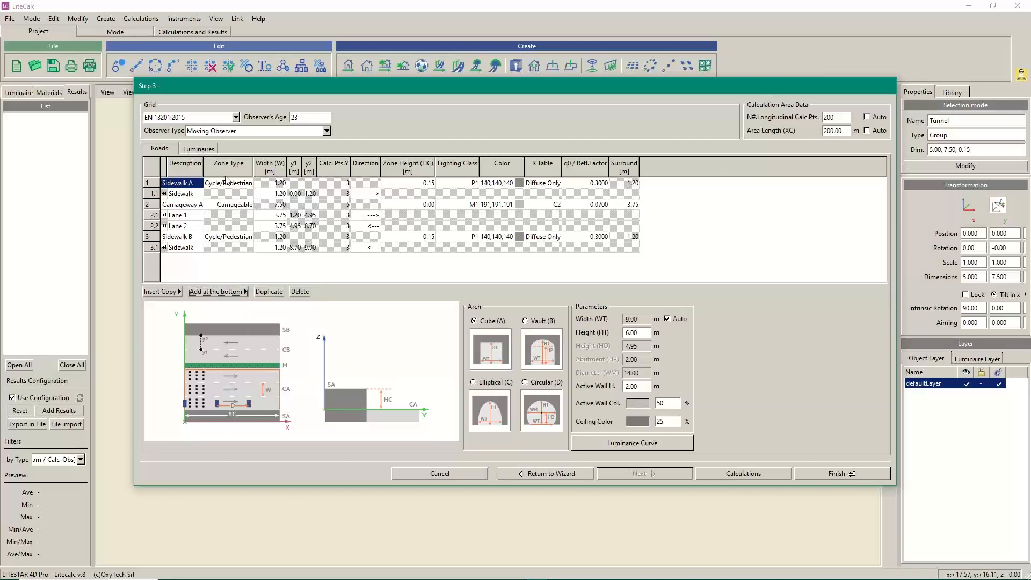
left_click(194, 149)
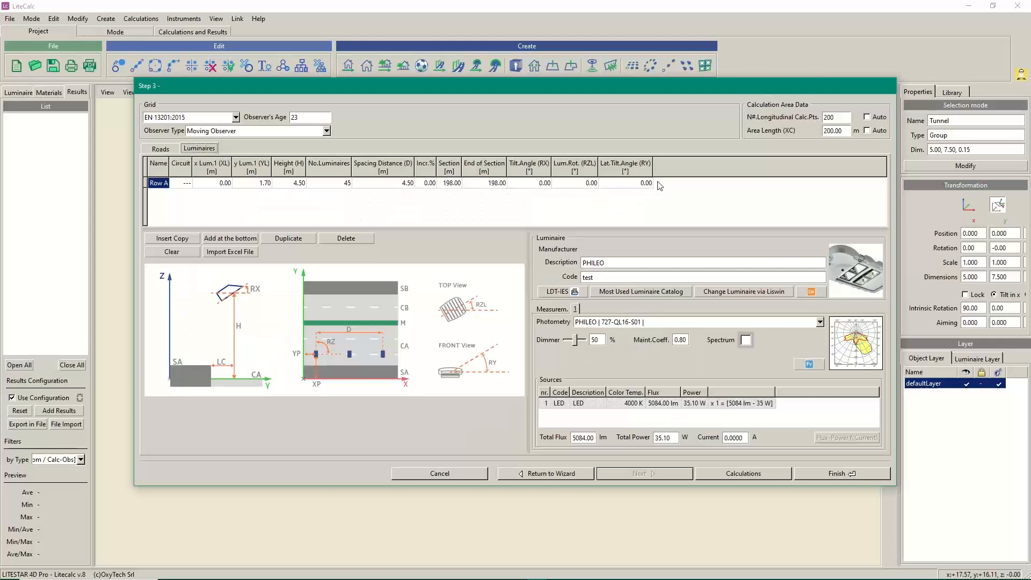
left_click(159, 150)
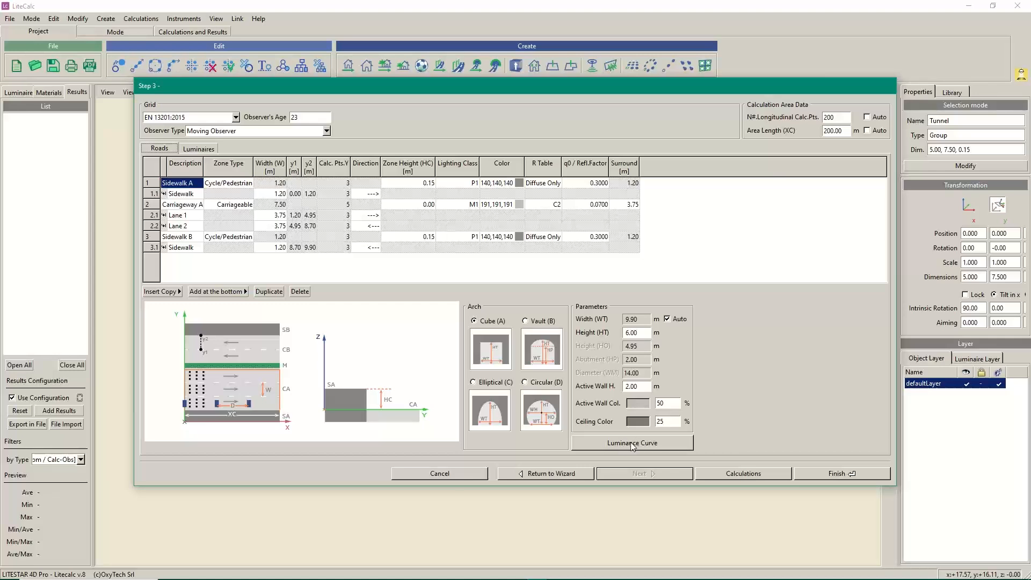
Open the Luminance Curve data sheet for Tunnel_Project and drop down its Norm list, currently UNI11095 2011
left_click(632, 445)
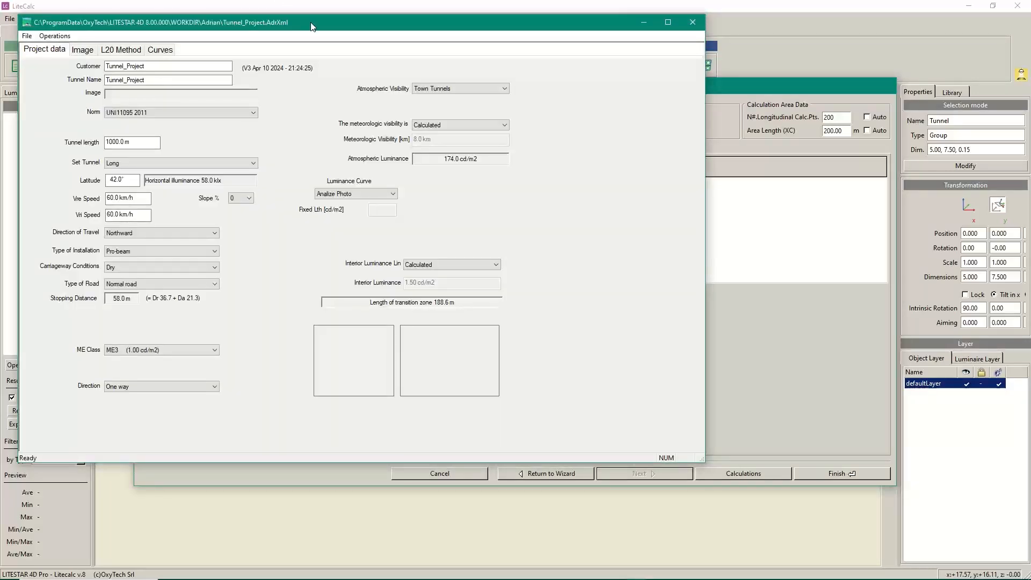
left_click_drag(313, 26, 484, 48)
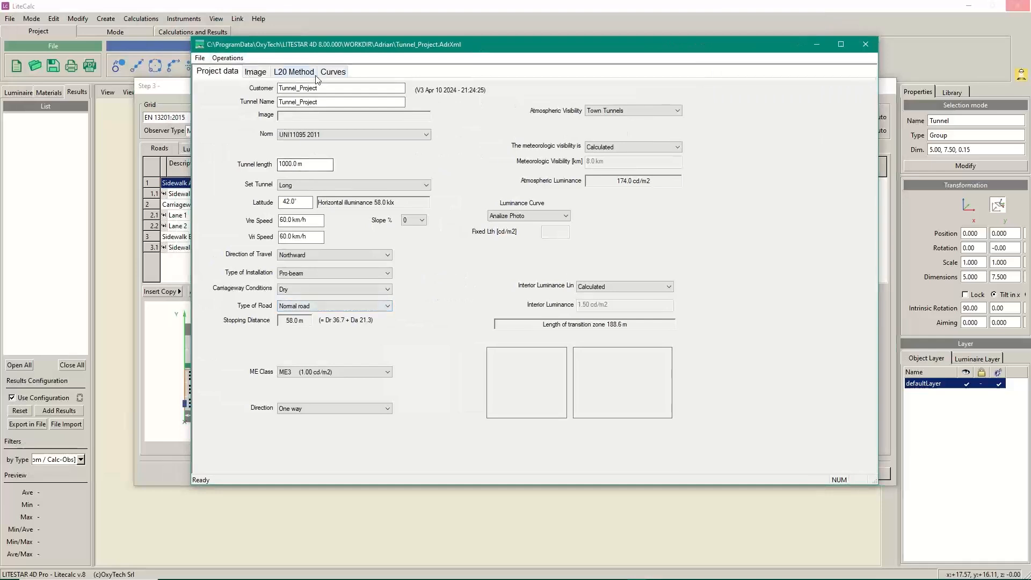
double_click(320, 87)
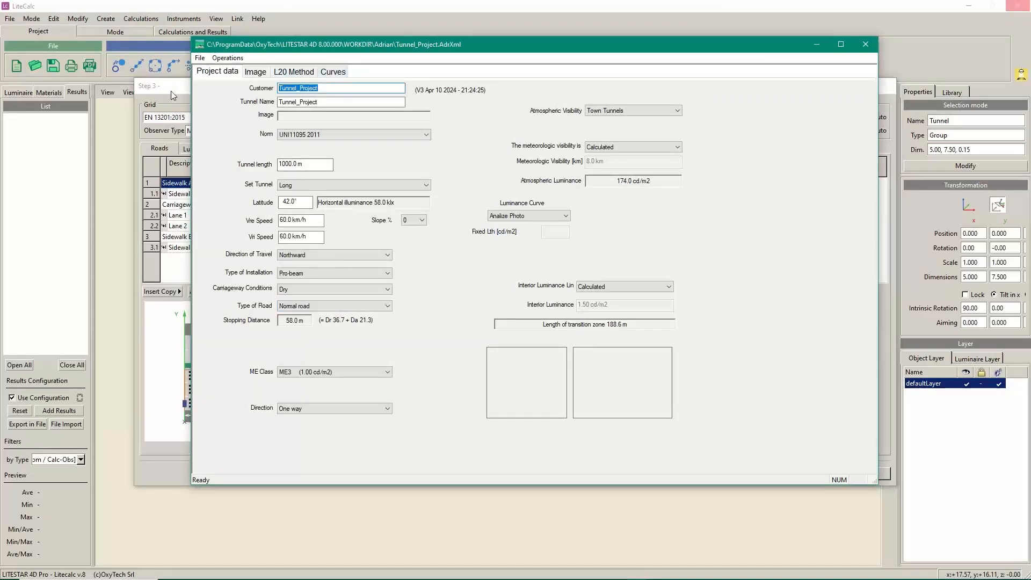
double_click(333, 103)
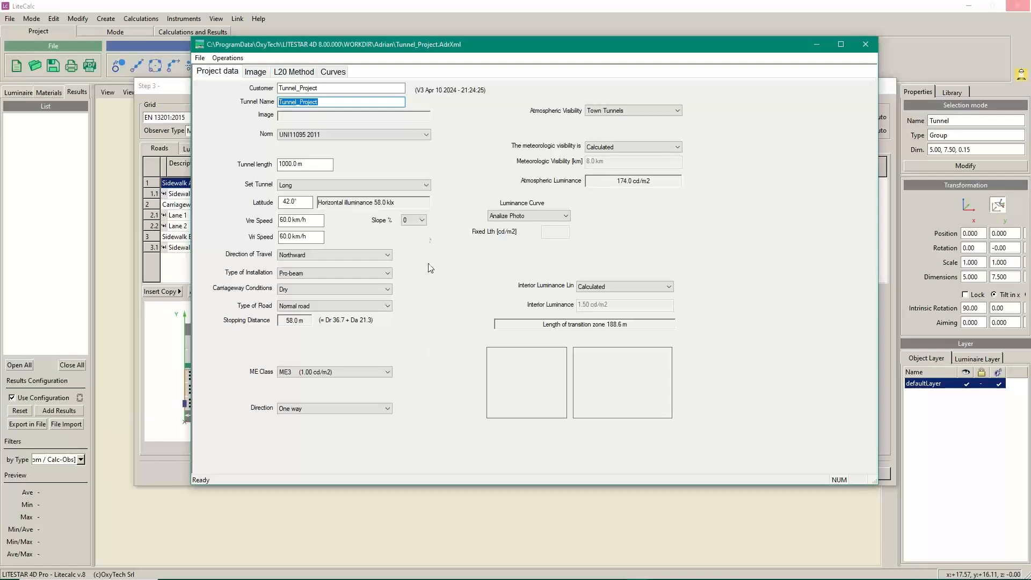
left_click(427, 136)
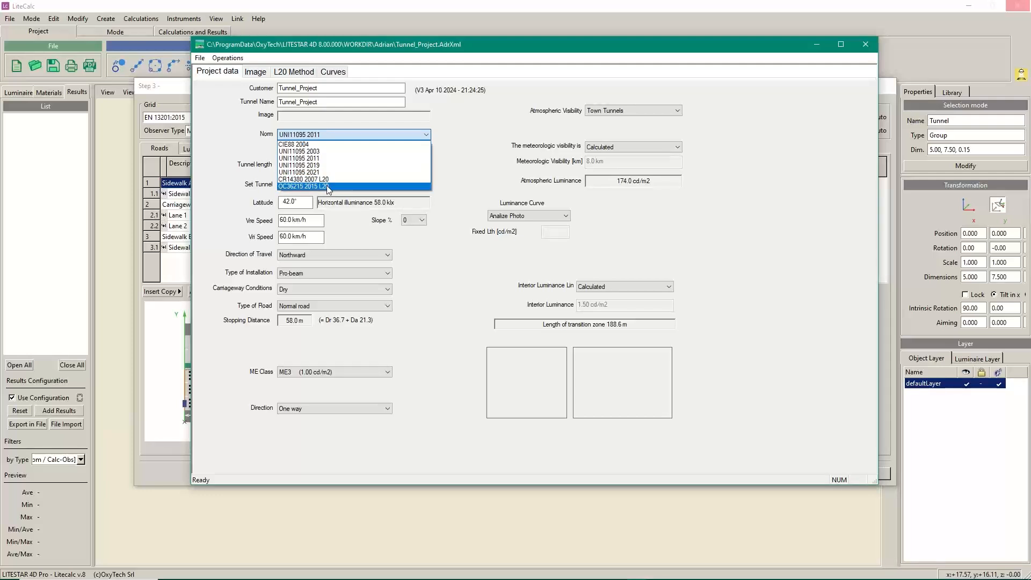
Change the norm to CIE88 2004, keeping the Adrian calculation method instead of L20
left_click(305, 144)
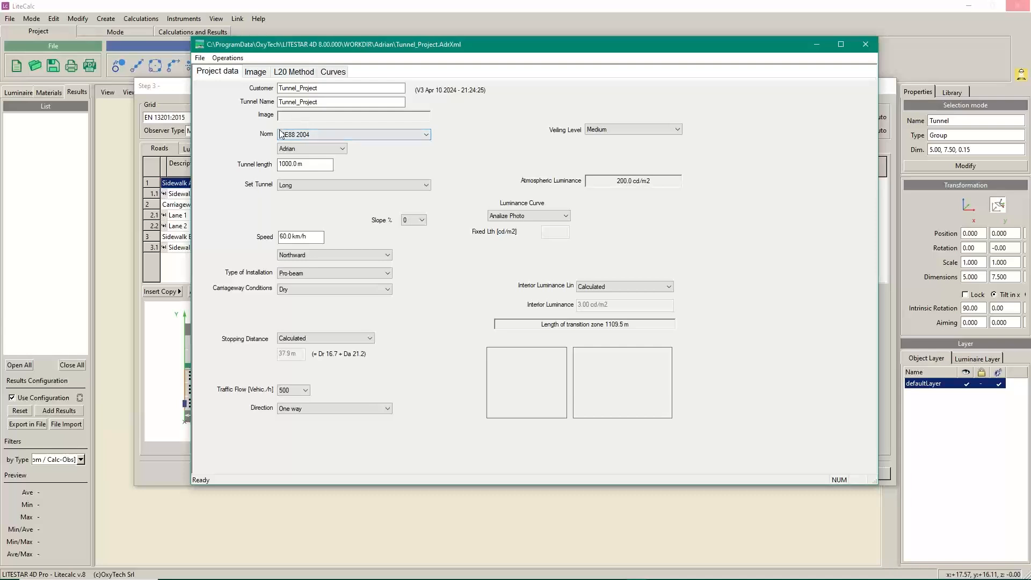
left_click(341, 150)
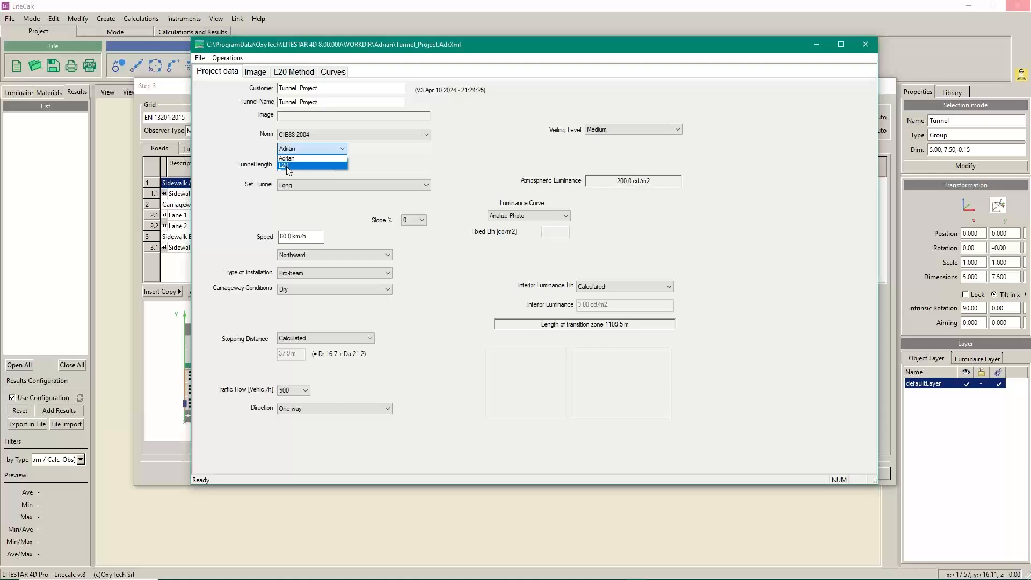
left_click(427, 189)
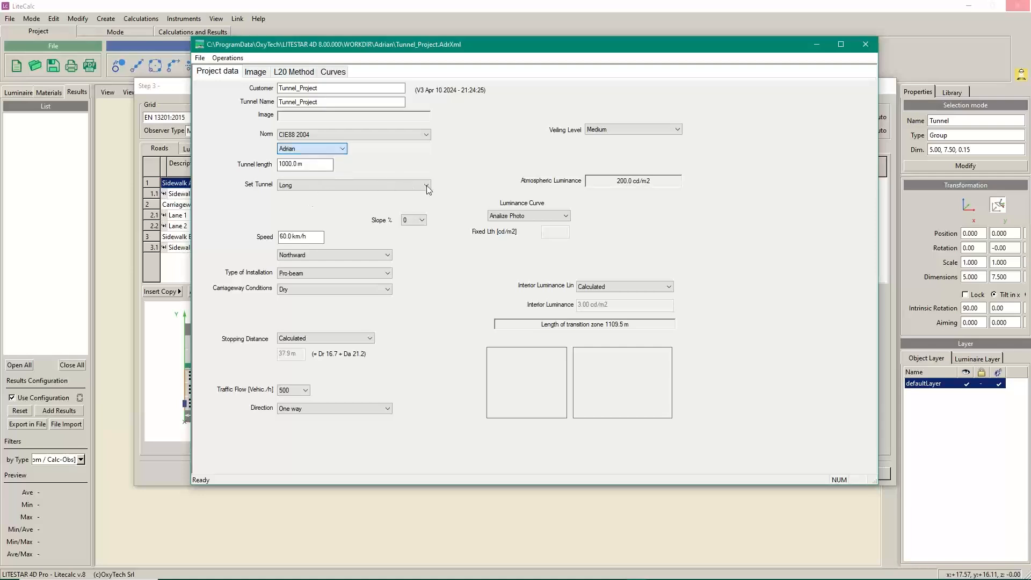
left_click(426, 190)
Set the tunnel length to 200 m, keeping the tunnel type Long and slope at 0%
left_click(427, 186)
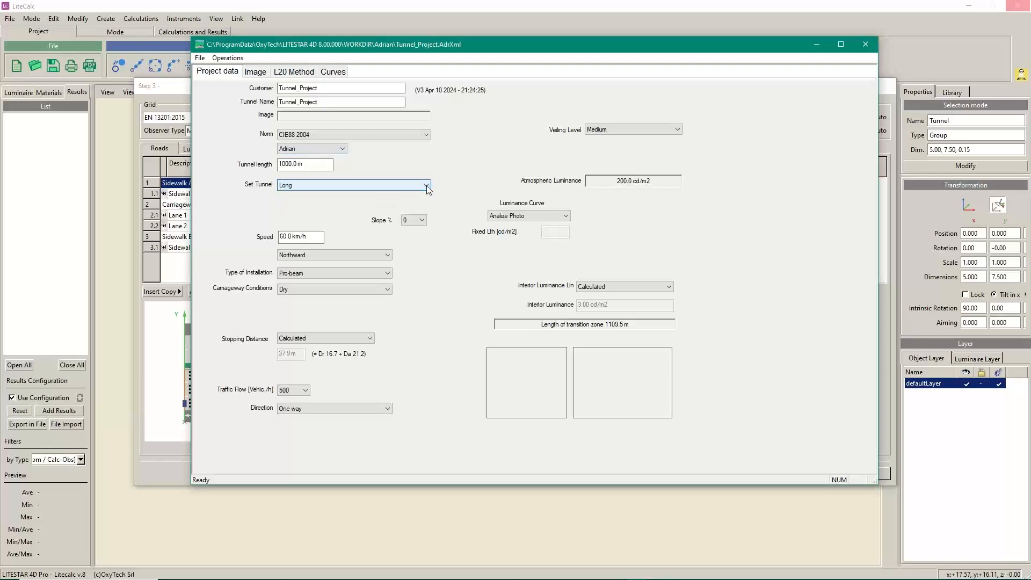
left_click(427, 186)
left_click(309, 167)
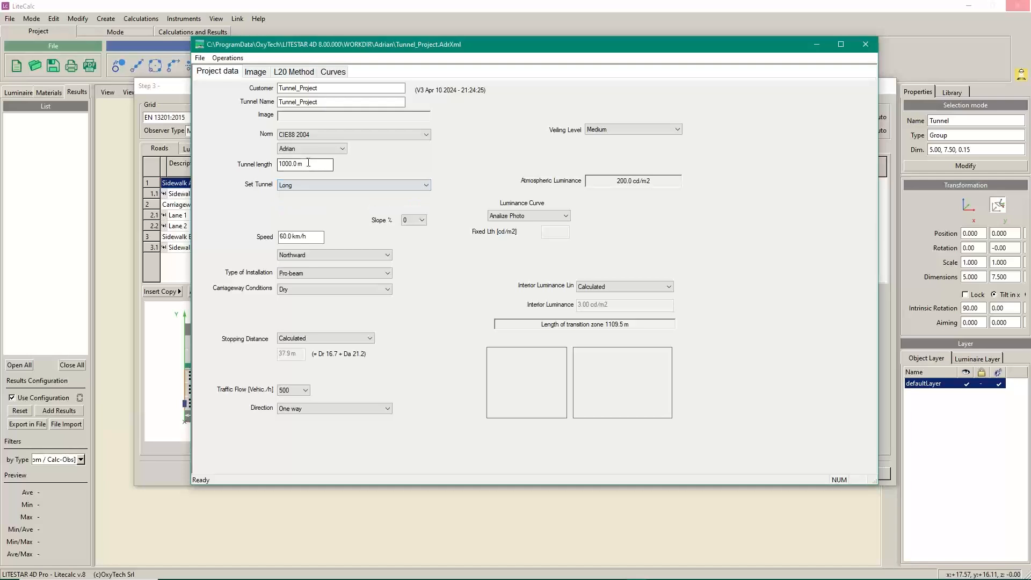
type("25")
type("00")
left_click(426, 185)
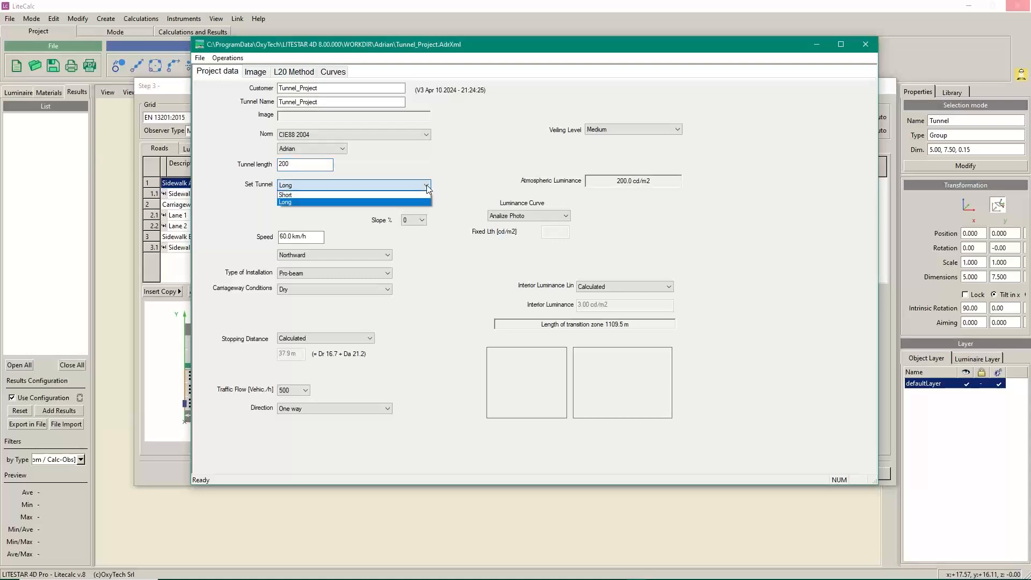
left_click(307, 202)
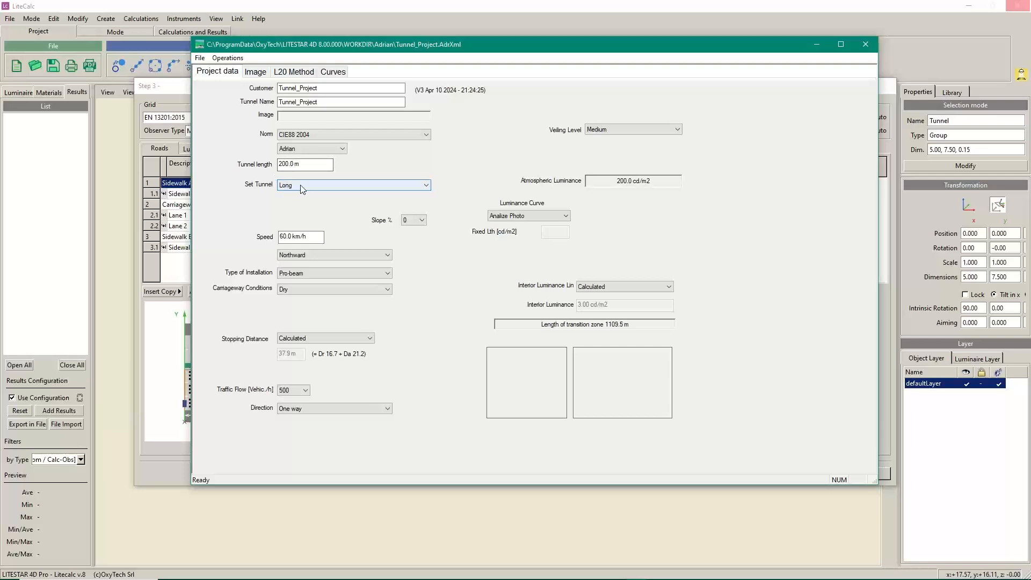
left_click_drag(305, 240, 207, 237)
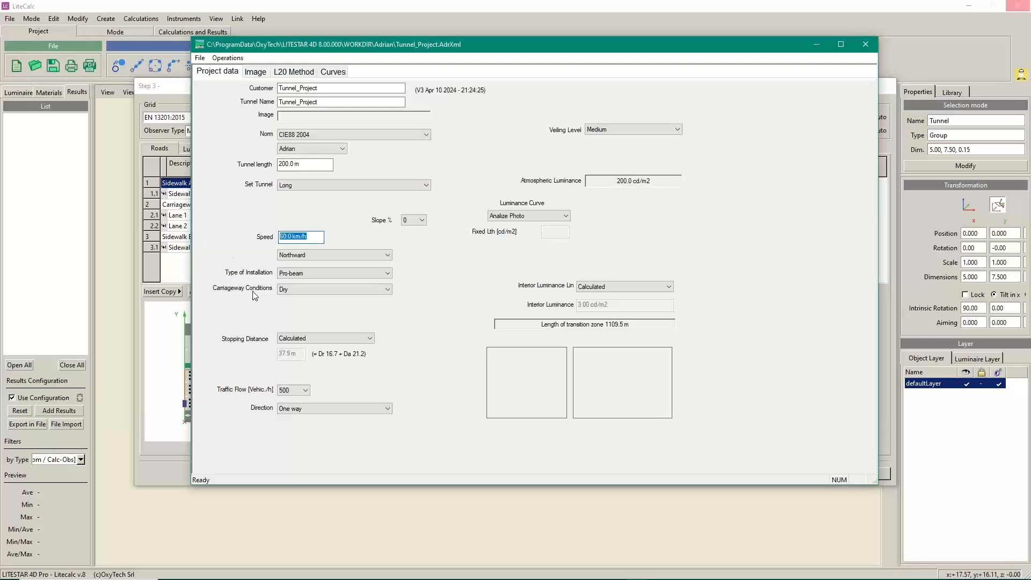
left_click(423, 222)
left_click(422, 222)
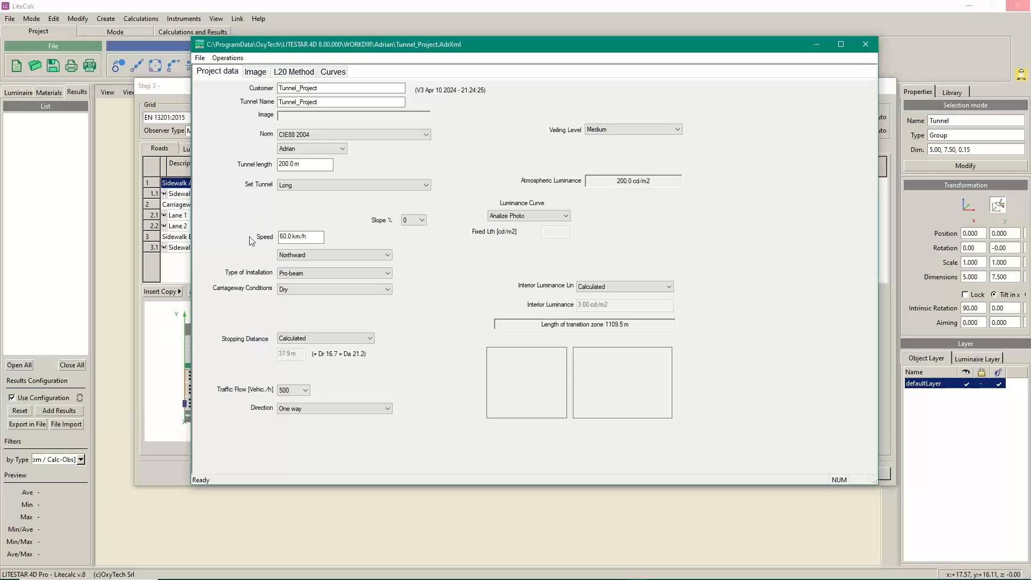
Change the design speed to 80 km/h and the orientation to East-West (mountainous)
left_click_drag(321, 237, 176, 230)
type("80")
left_click(387, 256)
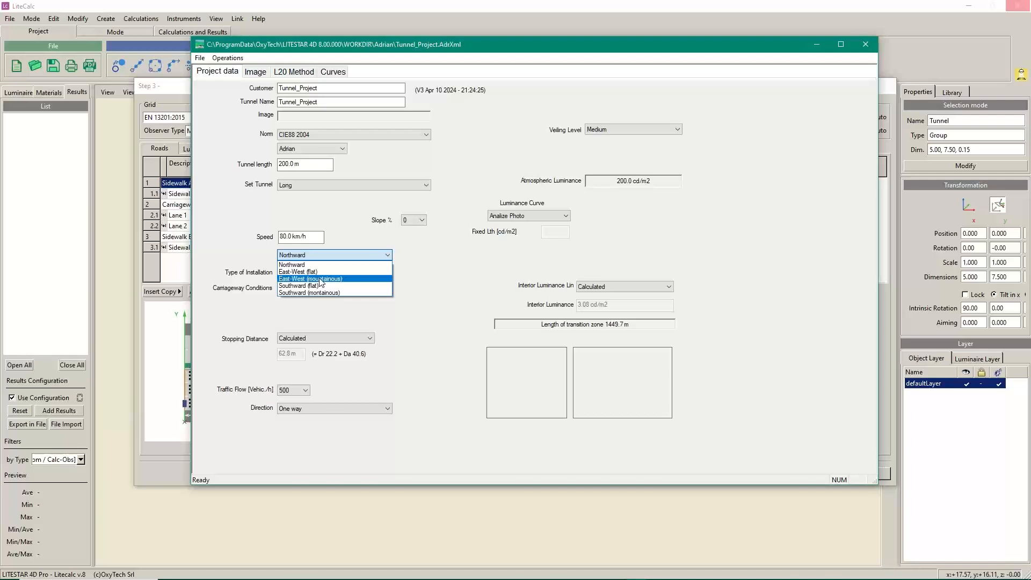
left_click(320, 280)
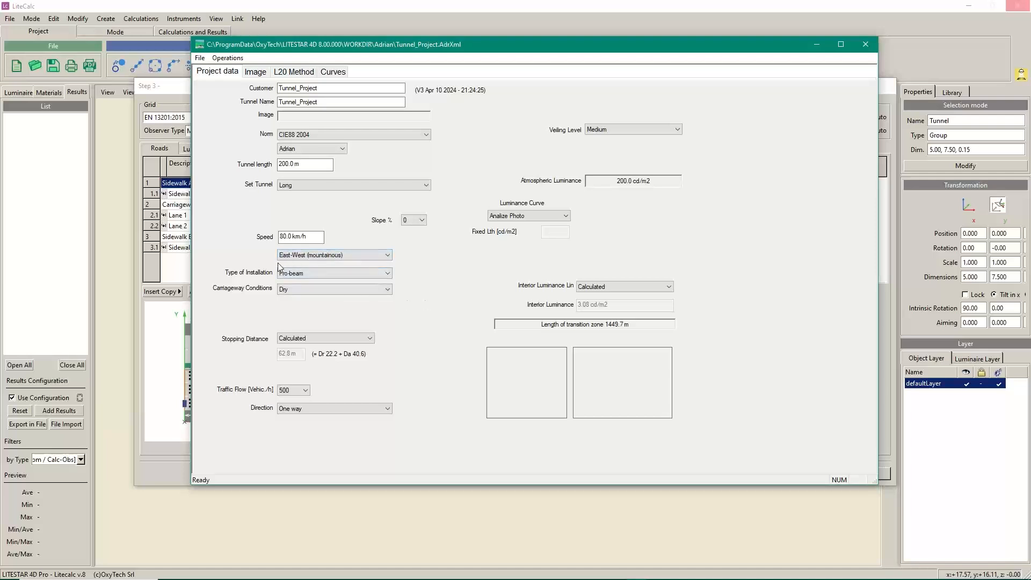
Drop down the Type of Installation list showing Pro-beam, Symmetric and Counter-beam
left_click(388, 274)
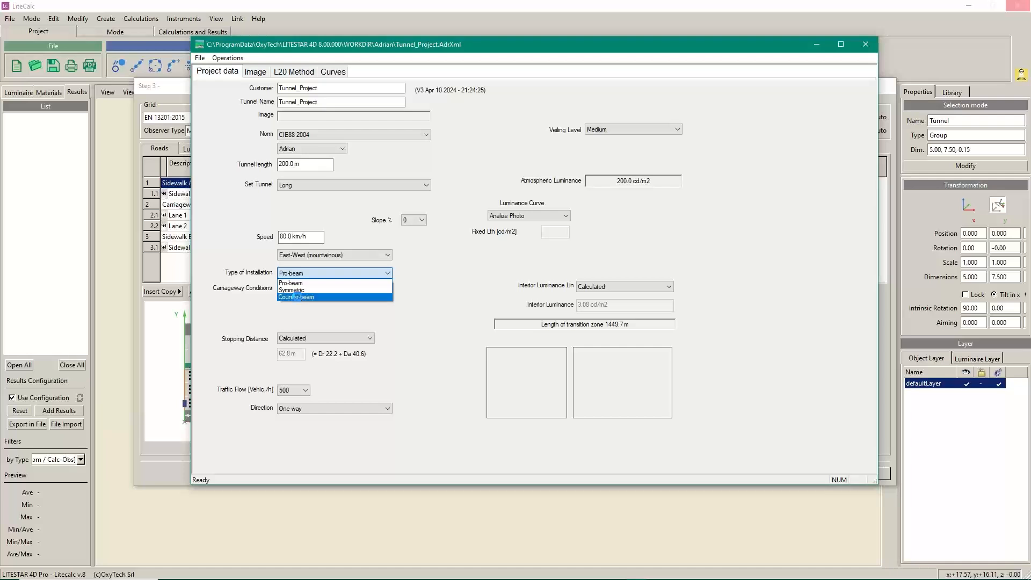
Switch the installation from Pro-beam to Counter-beam, giving a 316.2 m transition zone
left_click(297, 297)
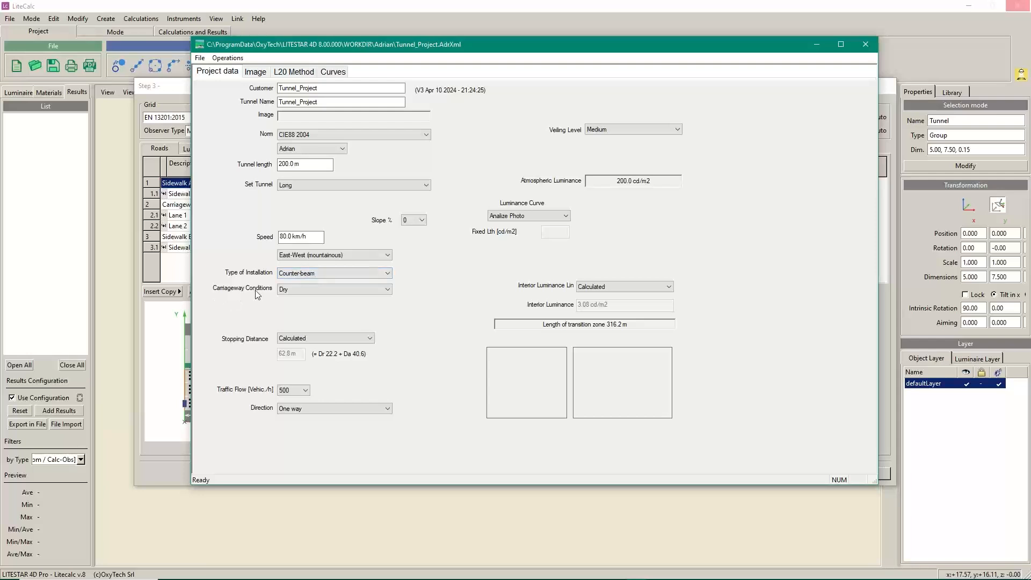
left_click(389, 290)
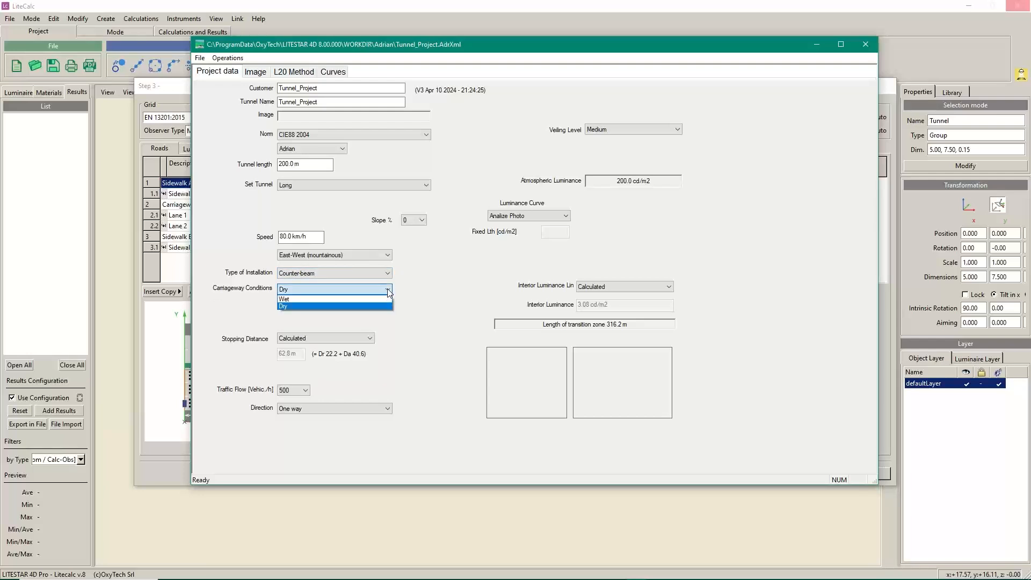
left_click(292, 306)
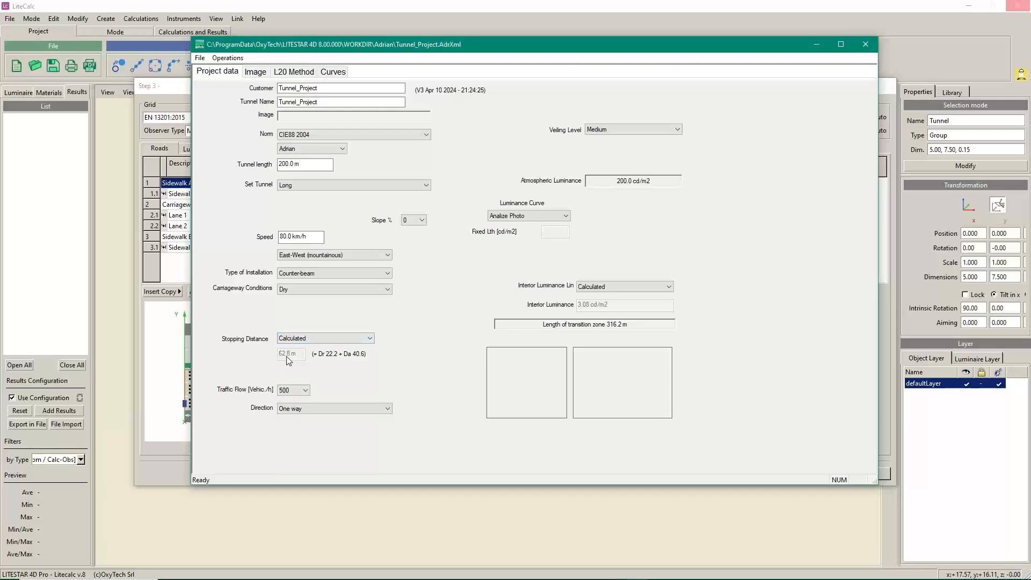
left_click(370, 339)
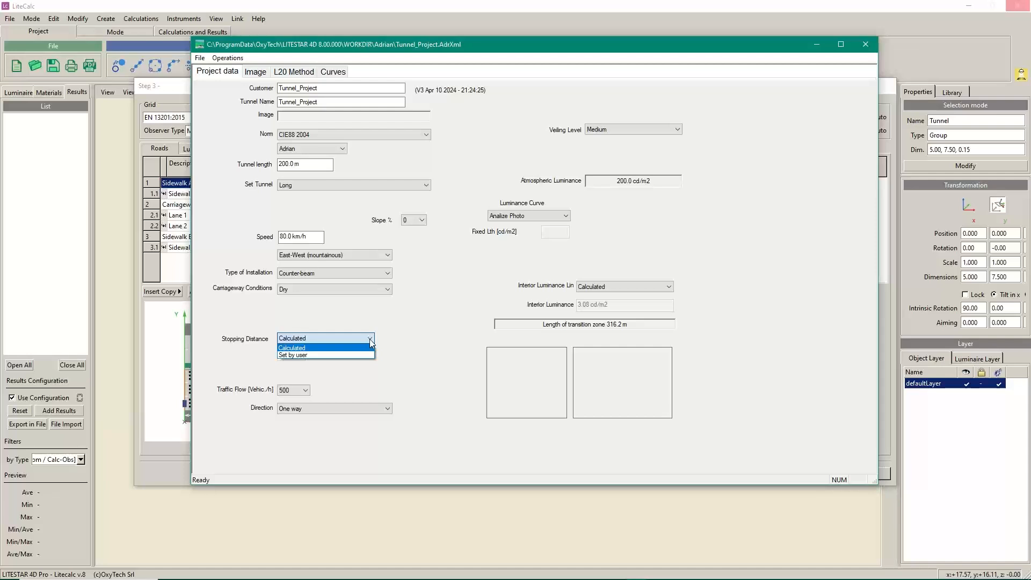
left_click(370, 340)
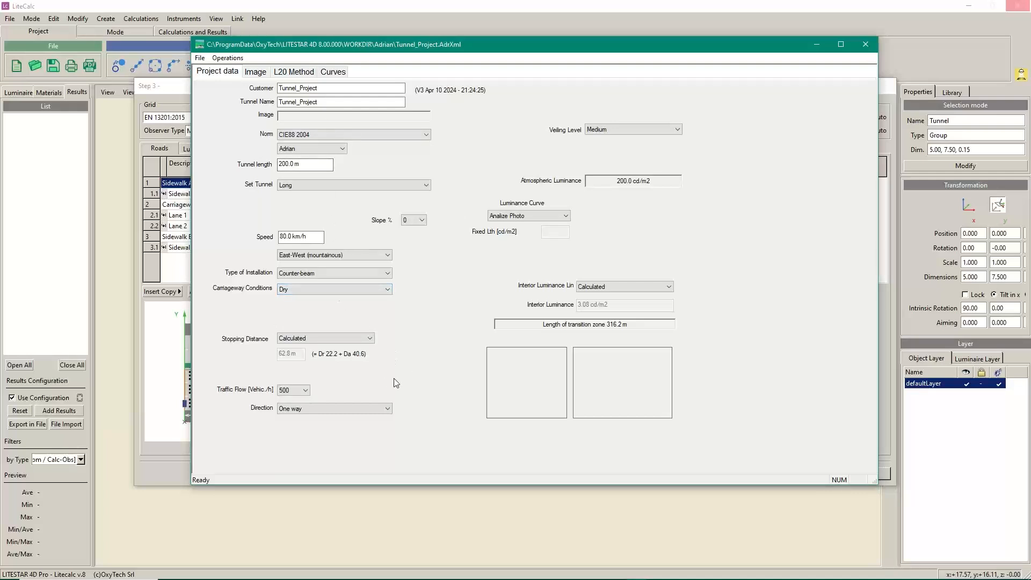
Set traffic flow to 1000 vehicles per hour and keep the direction One way
left_click(306, 391)
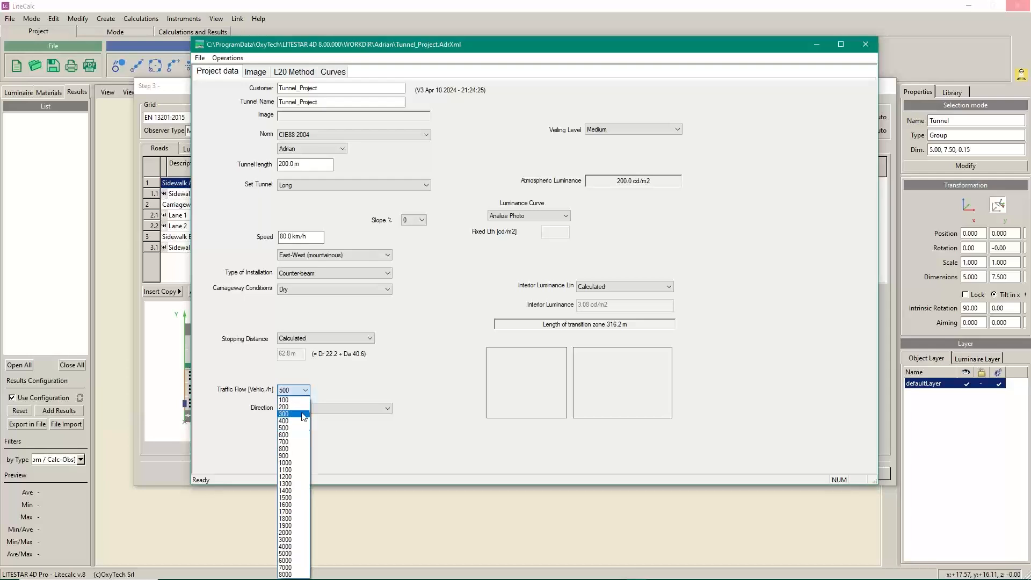
left_click(289, 463)
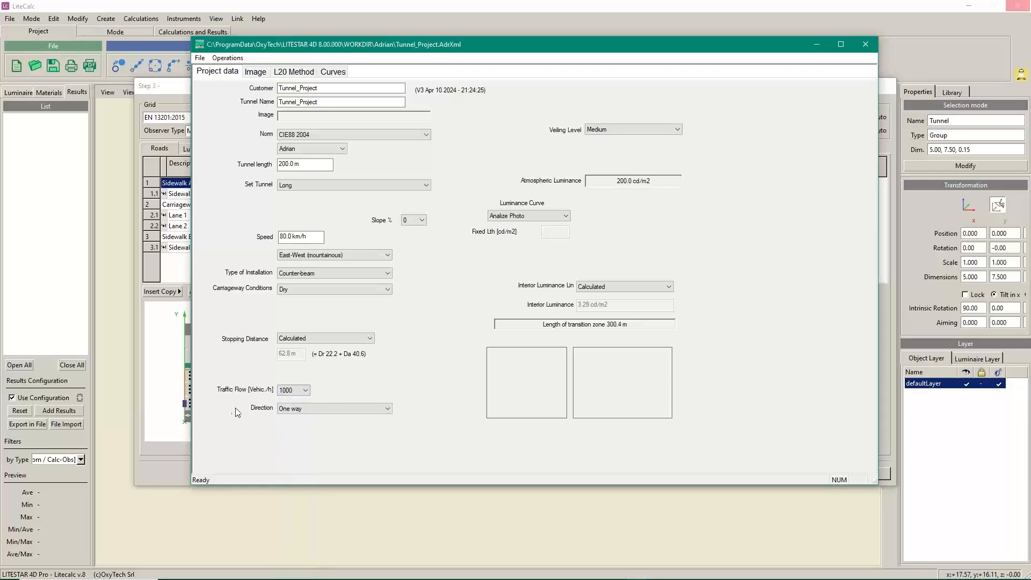
left_click(389, 408)
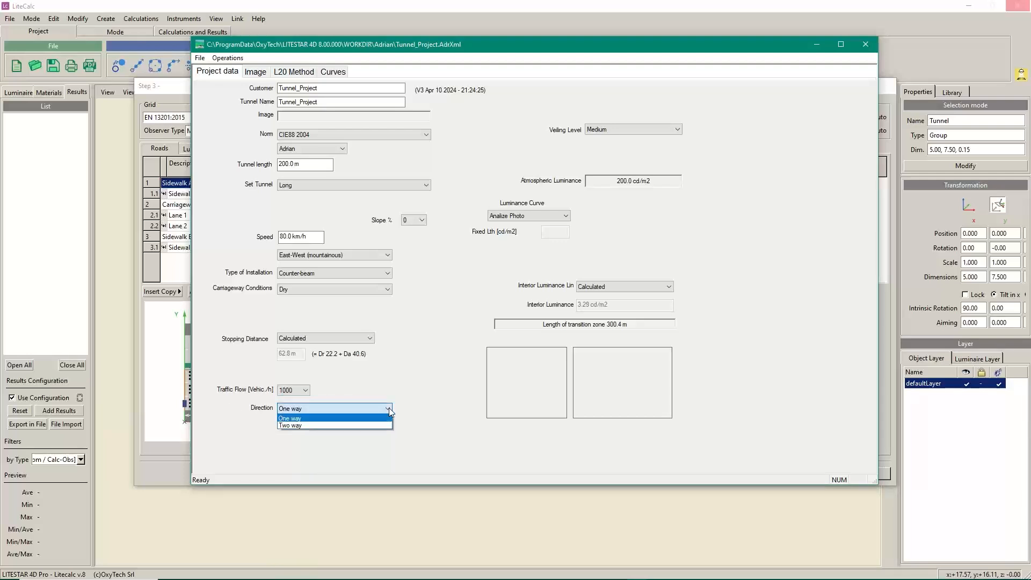
left_click(298, 417)
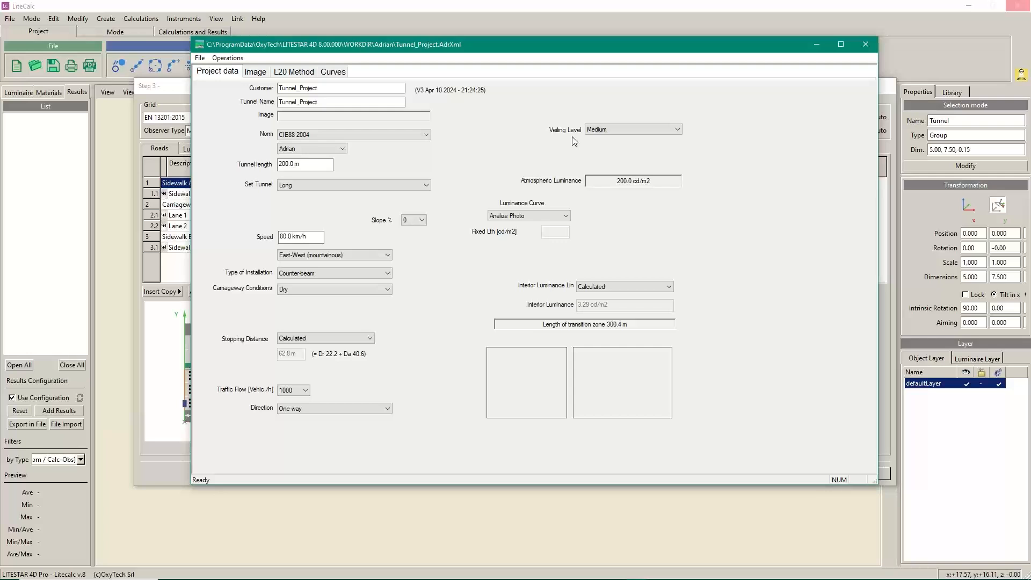
Try High veiling level, then settle on Low for 100 cd/m2 atmospheric luminance
left_click(672, 131)
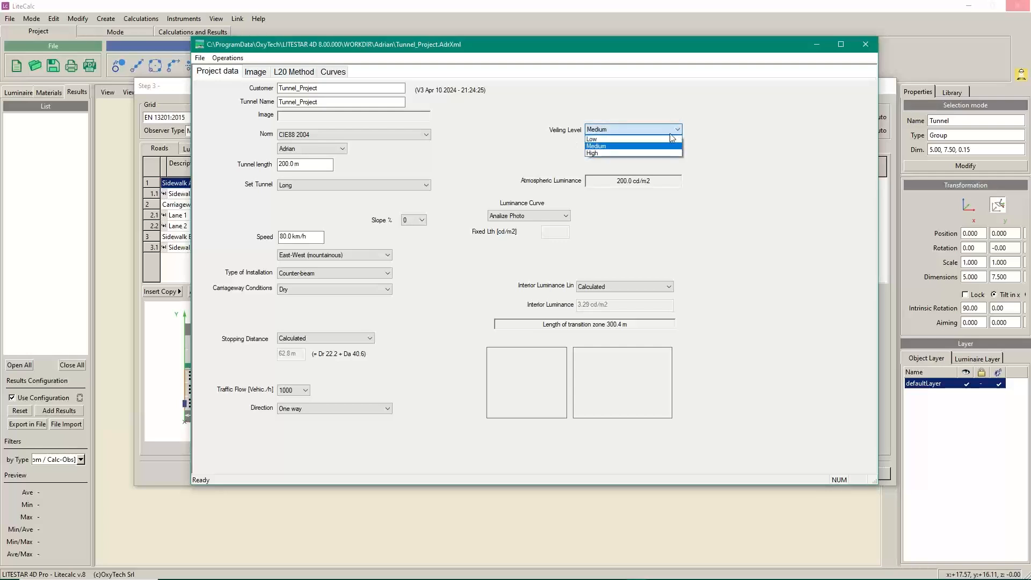
left_click(609, 153)
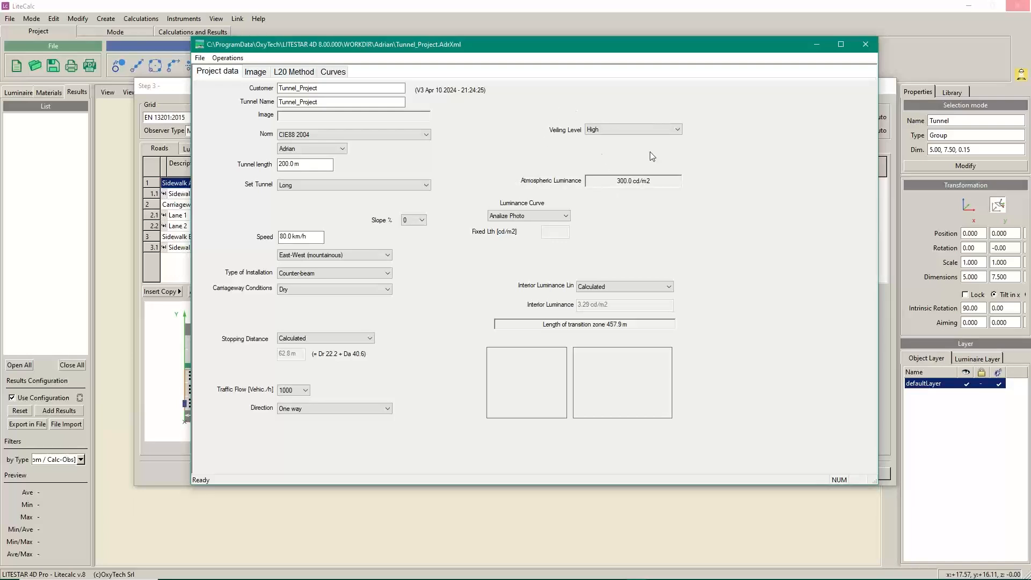
left_click(679, 131)
left_click(604, 144)
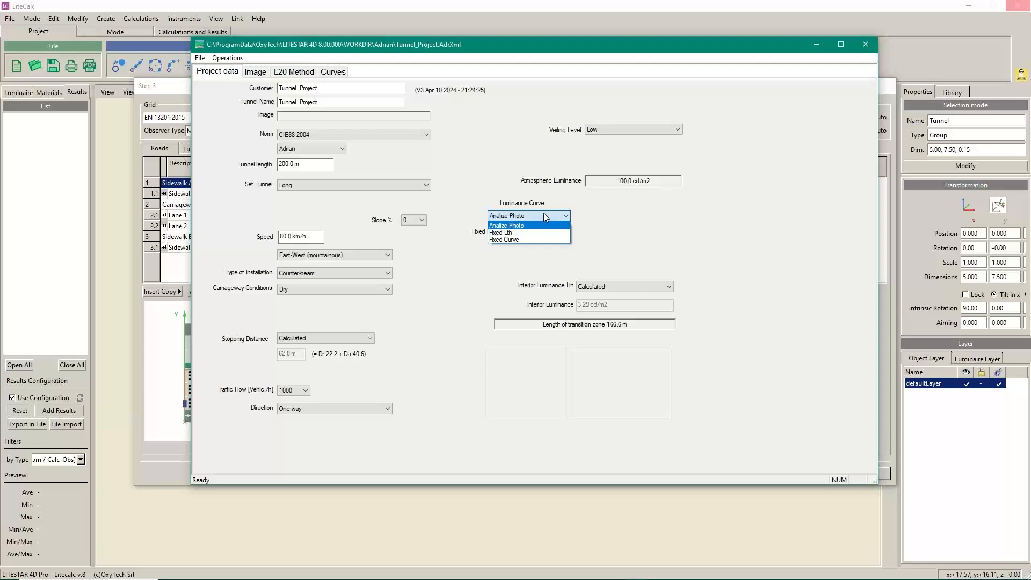
Switch the luminance curve to Fixed Lth with a 150 cd/m2 threshold luminance
left_click(504, 233)
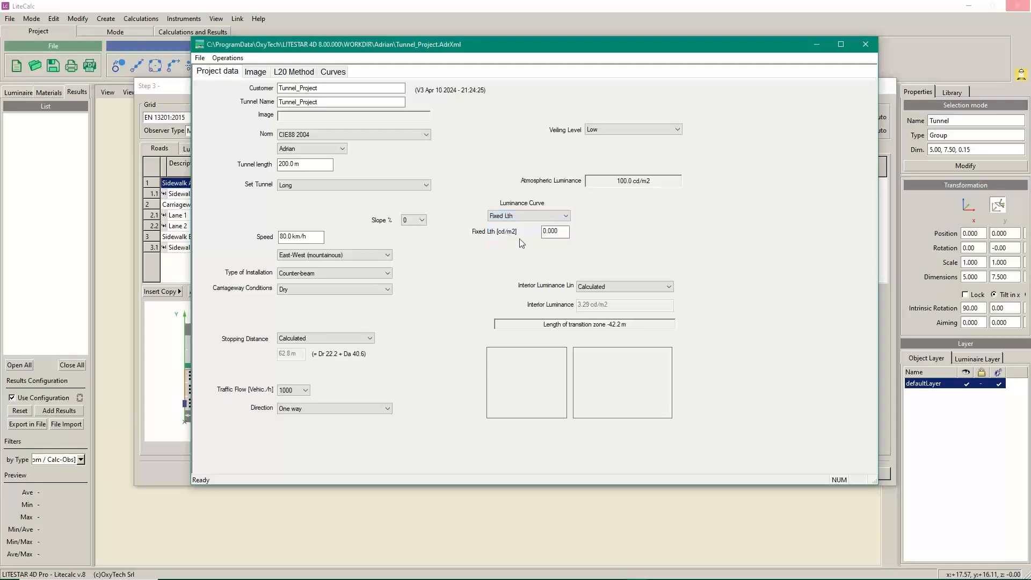
double_click(561, 230)
type("150")
key("Tab")
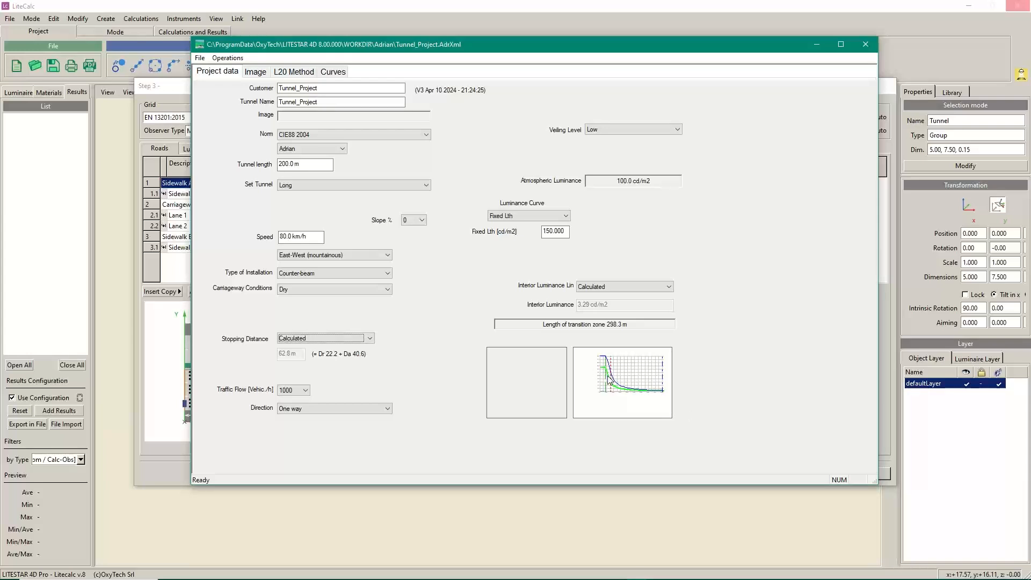
Try the Fixed Curve luminance method and its Meters/Luminance table, then revert to Analize Photo
left_click(566, 216)
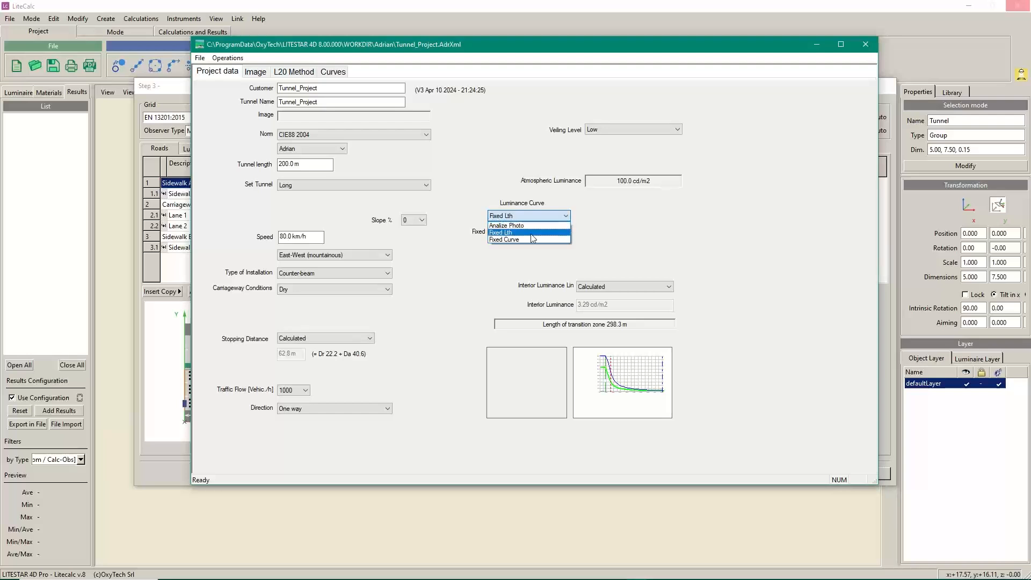
left_click(509, 240)
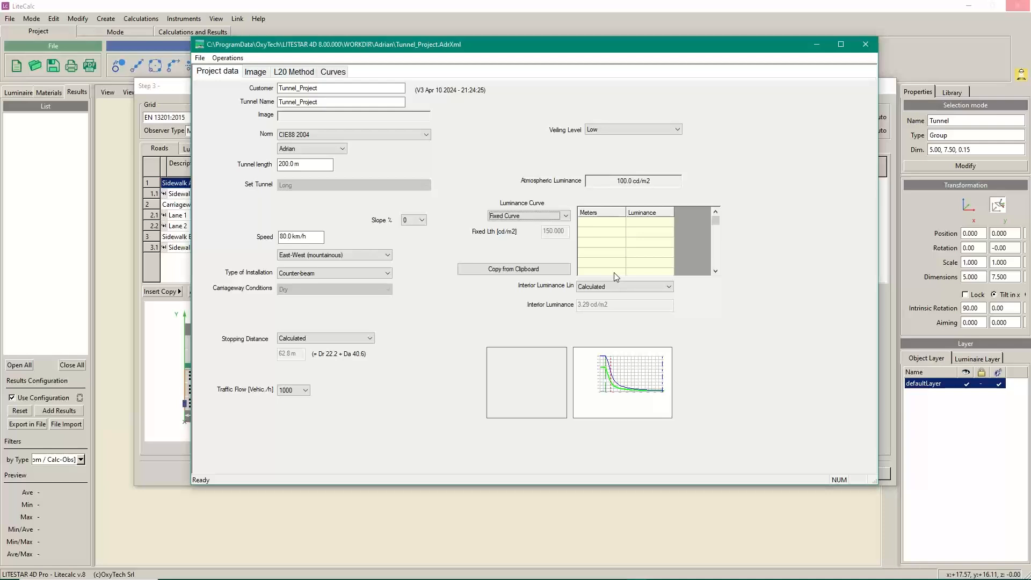
left_click(643, 286)
left_click(566, 215)
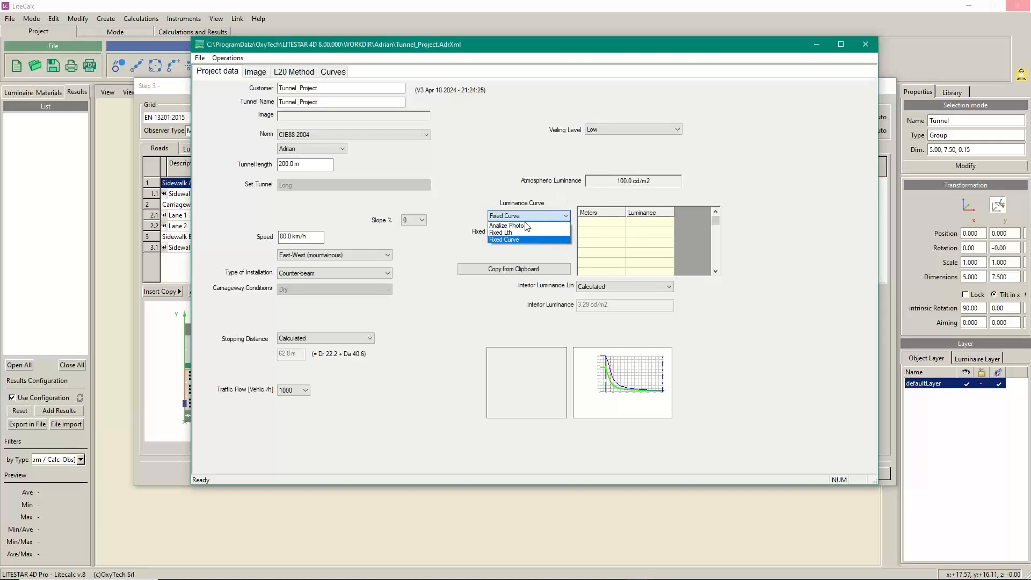
left_click(501, 224)
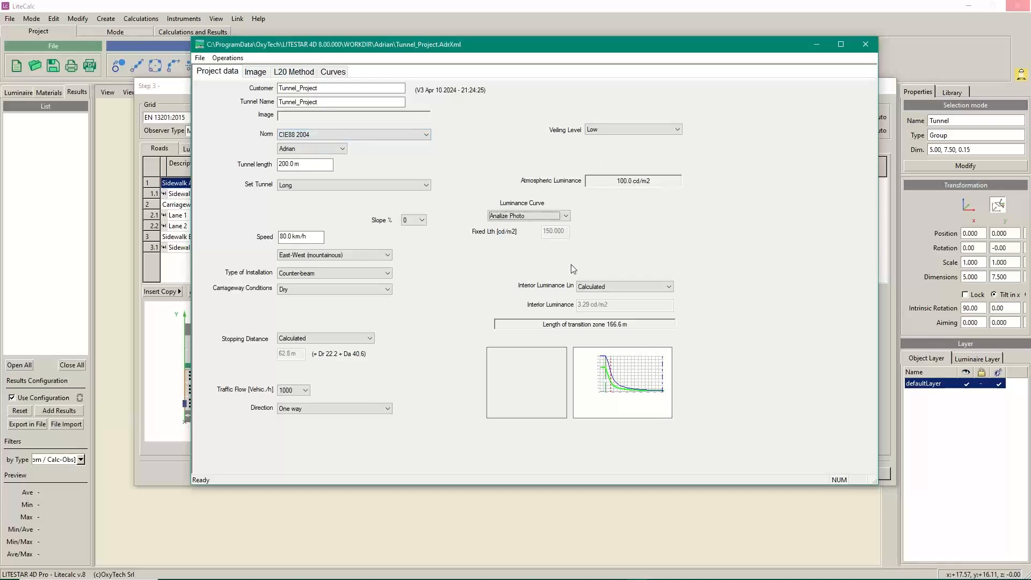
Confirm Adrian as the calculation method, then switch to the Image page
left_click(343, 148)
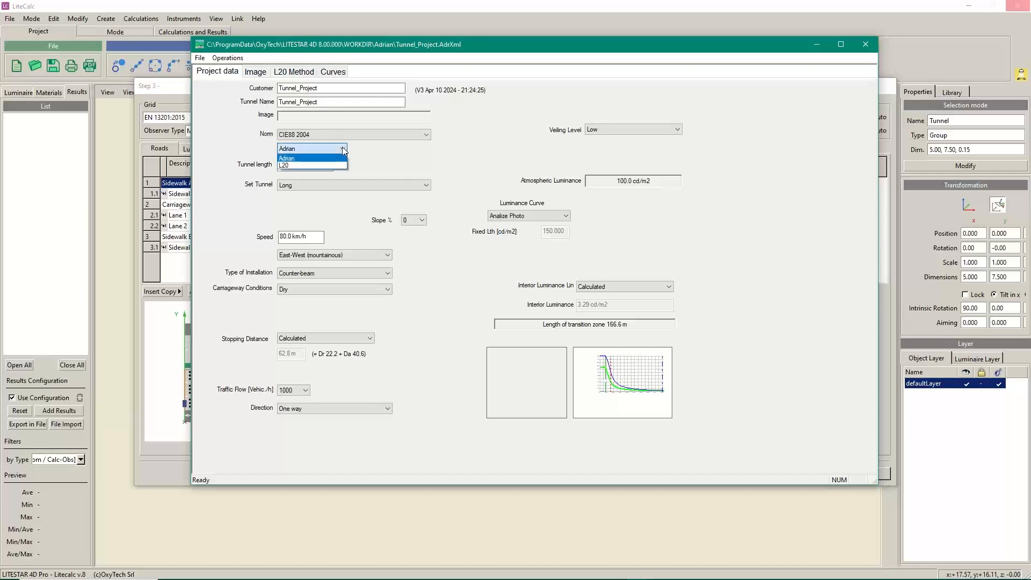
left_click(295, 156)
left_click(344, 151)
left_click(289, 158)
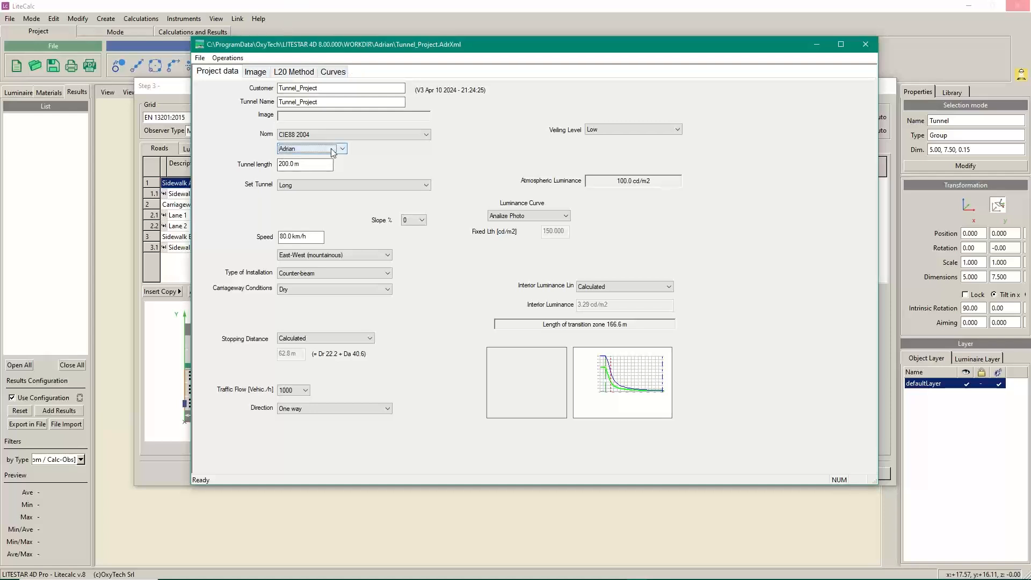
left_click(255, 72)
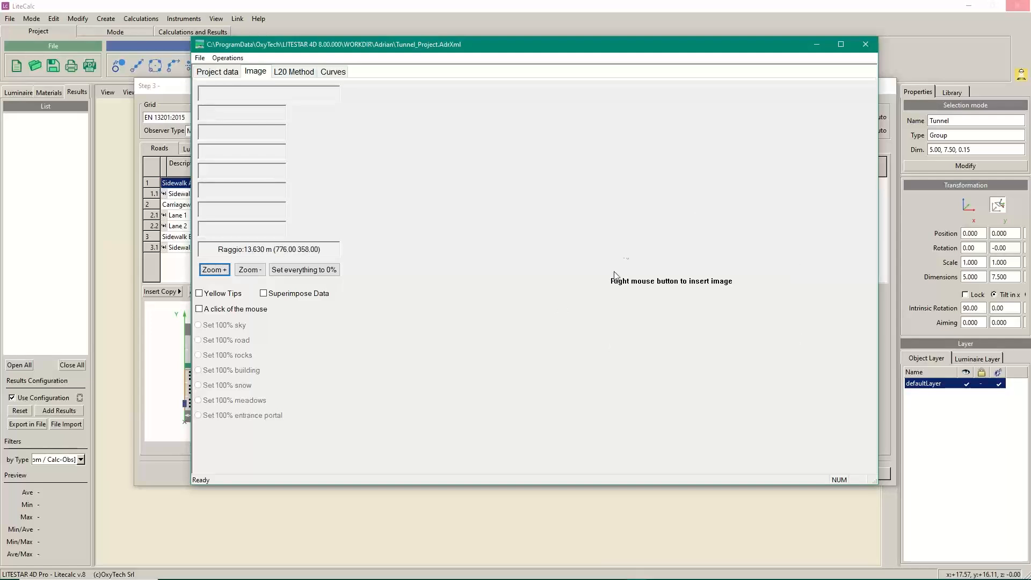
Load 3 dir.BG 80m.JPG from A-Dati+Immagini > Tunnel Images as the project photo
right_click(645, 254)
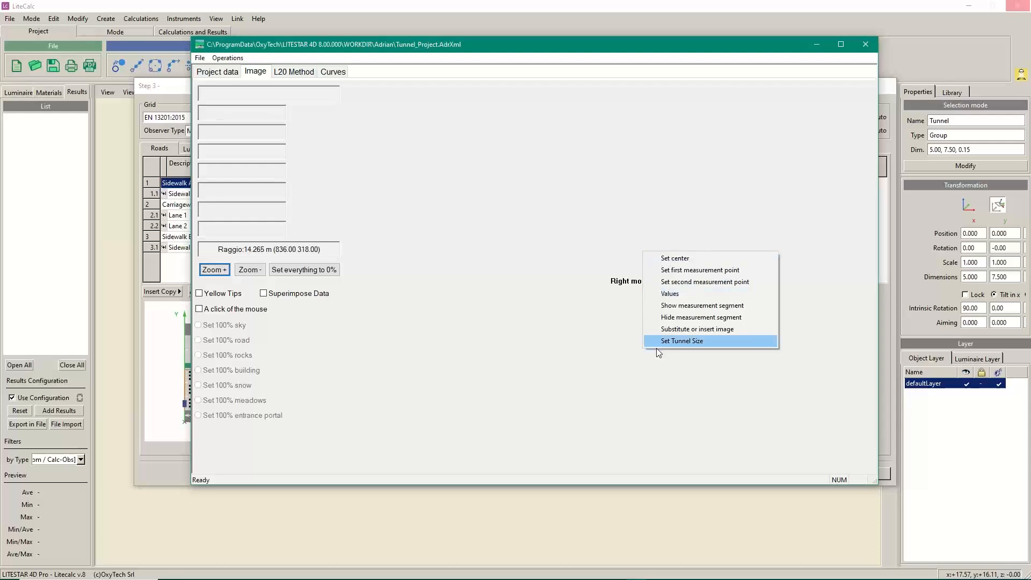
left_click(701, 328)
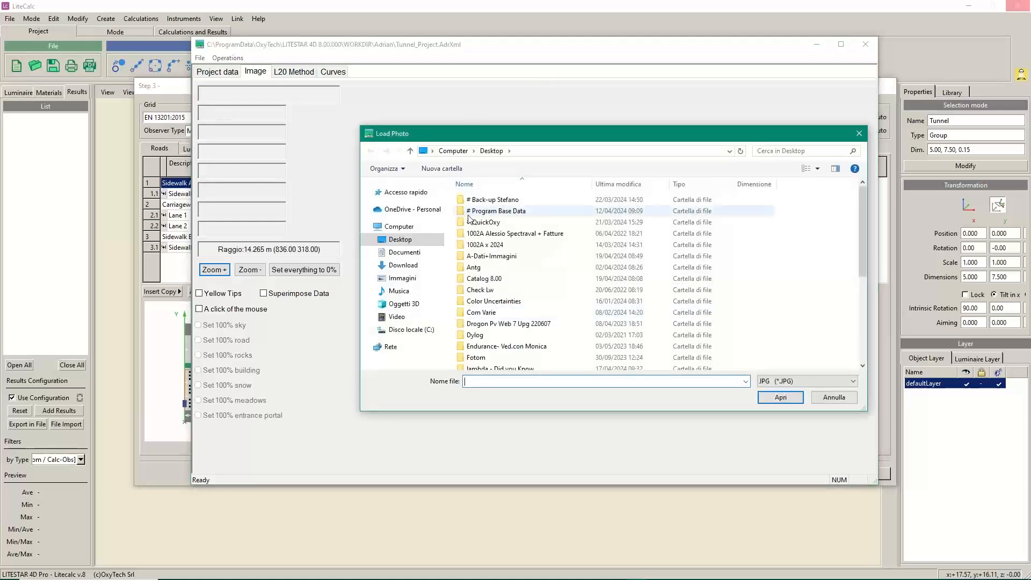
left_click(486, 259)
double_click(487, 260)
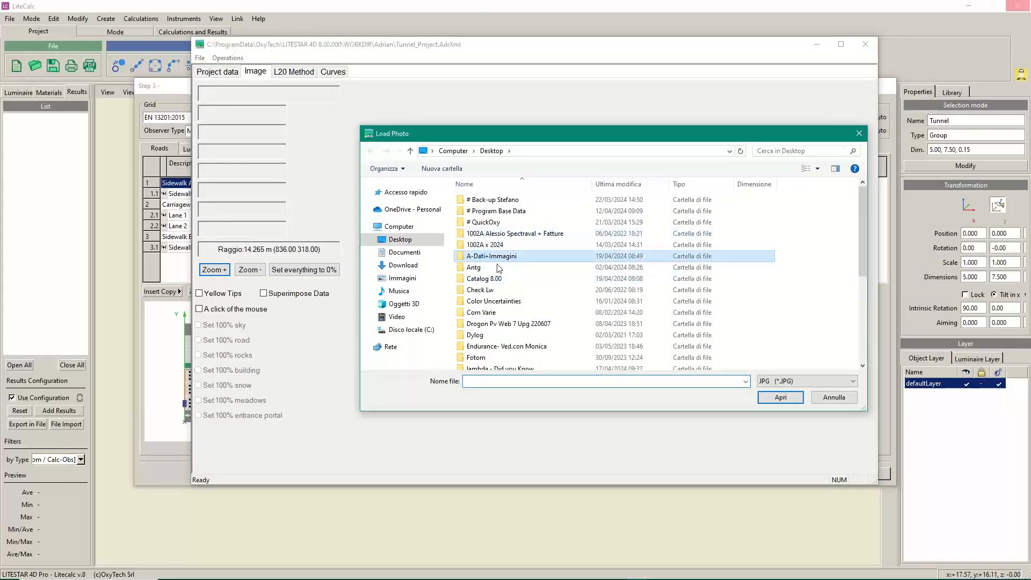
double_click(486, 218)
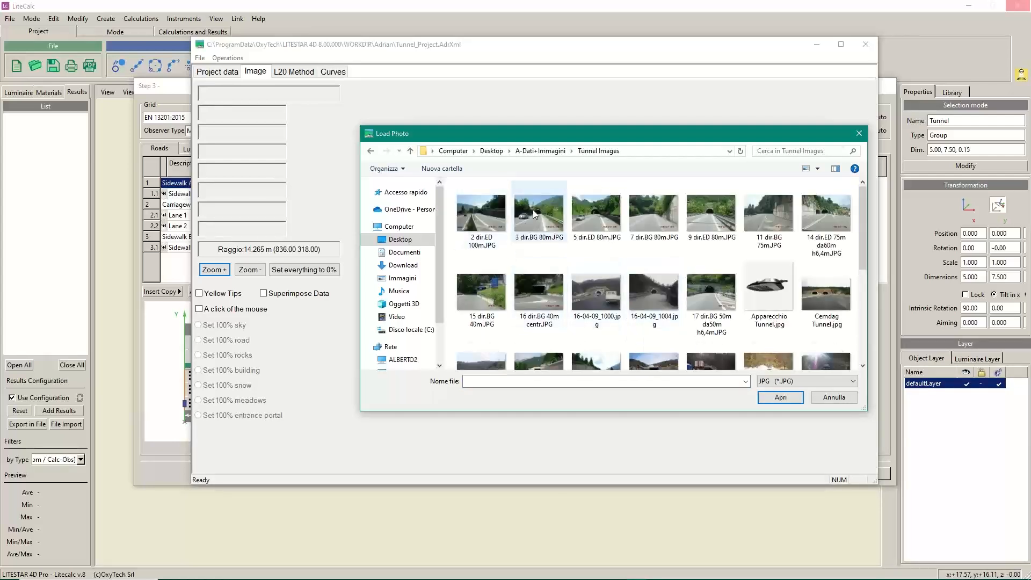
double_click(538, 214)
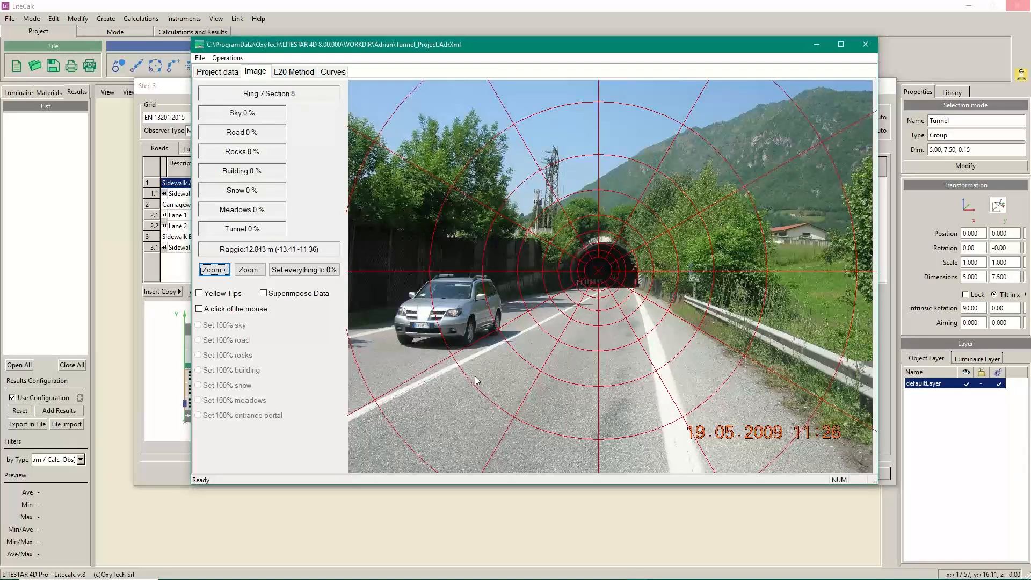
right_click(609, 274)
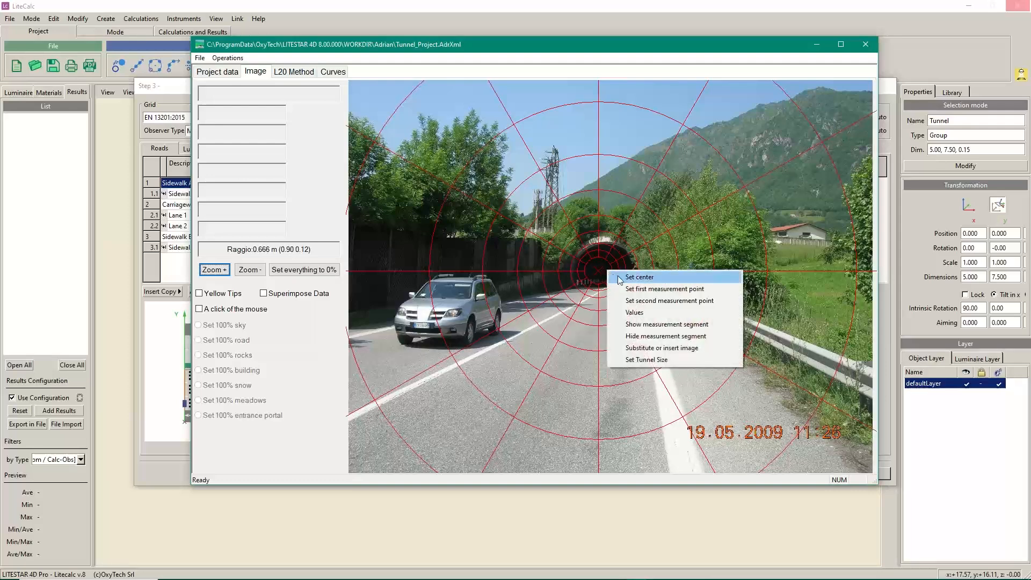
Centre the polar grid on the tunnel mouth and set two road points 9.9 m apart
left_click(636, 277)
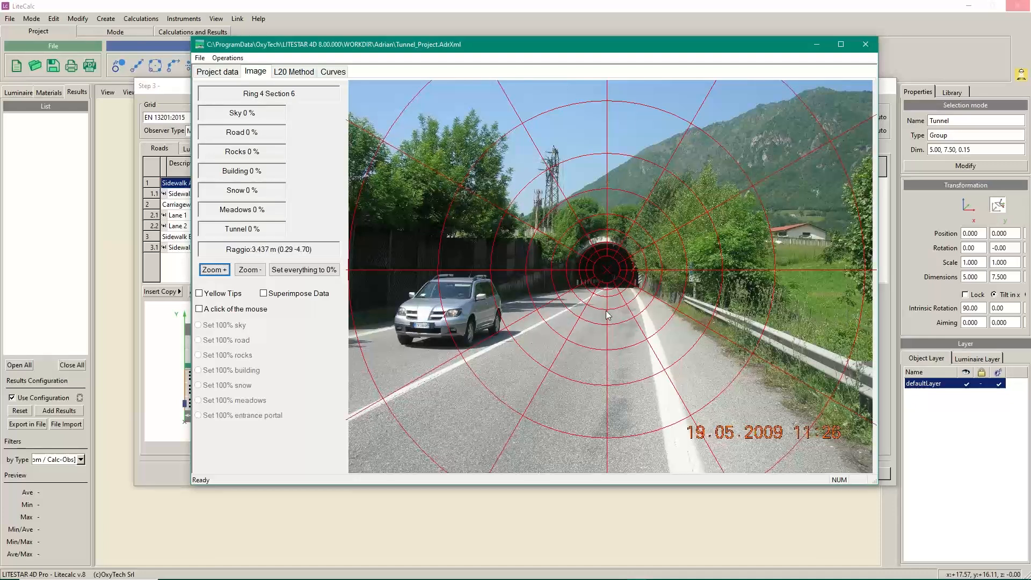
right_click(579, 293)
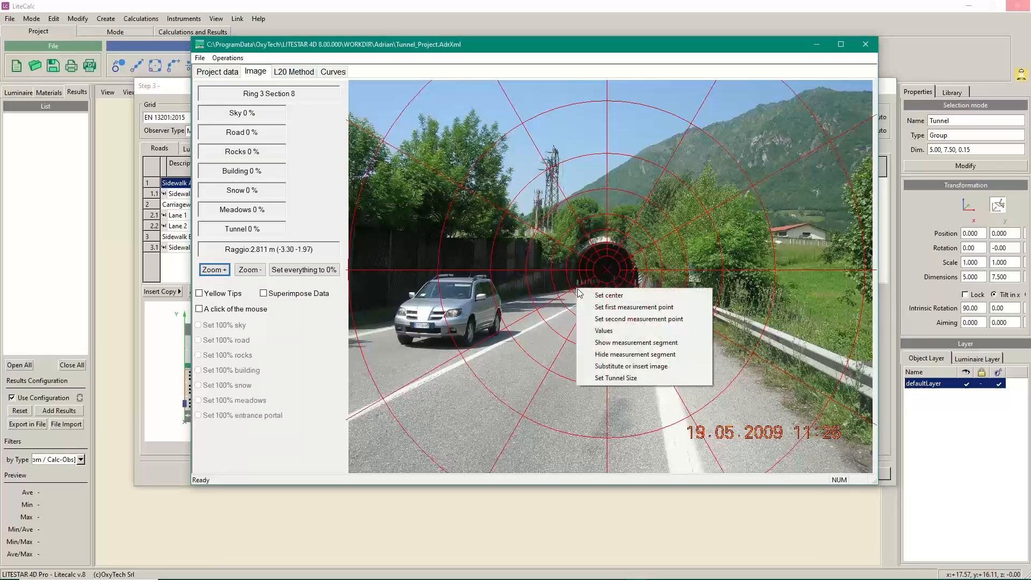
left_click(615, 308)
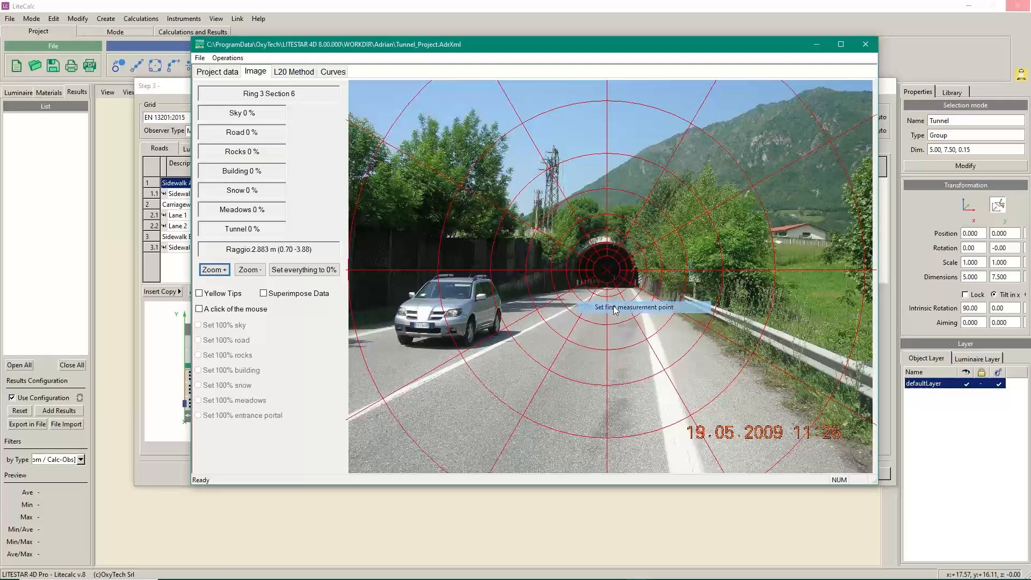
right_click(637, 286)
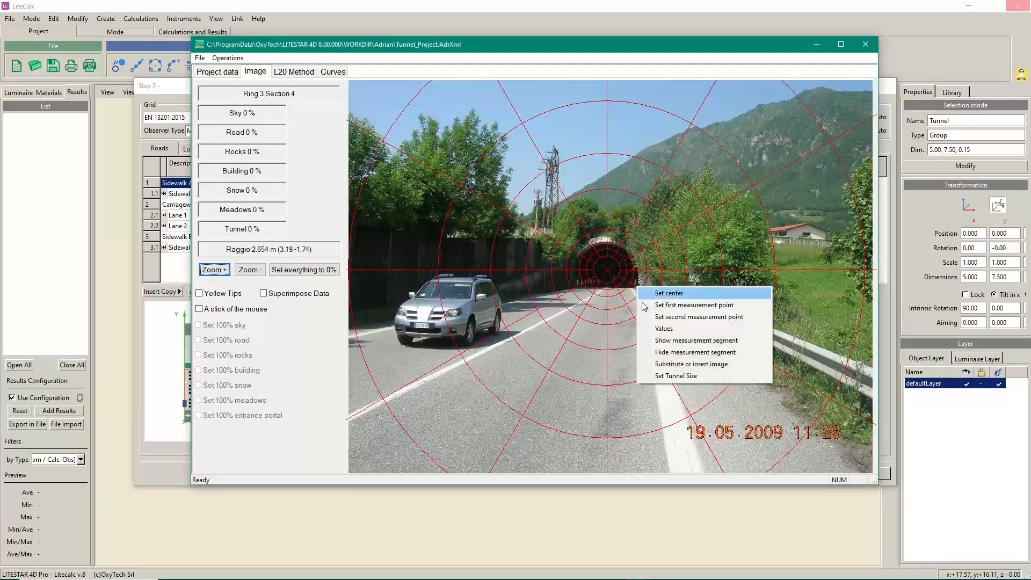
left_click(680, 317)
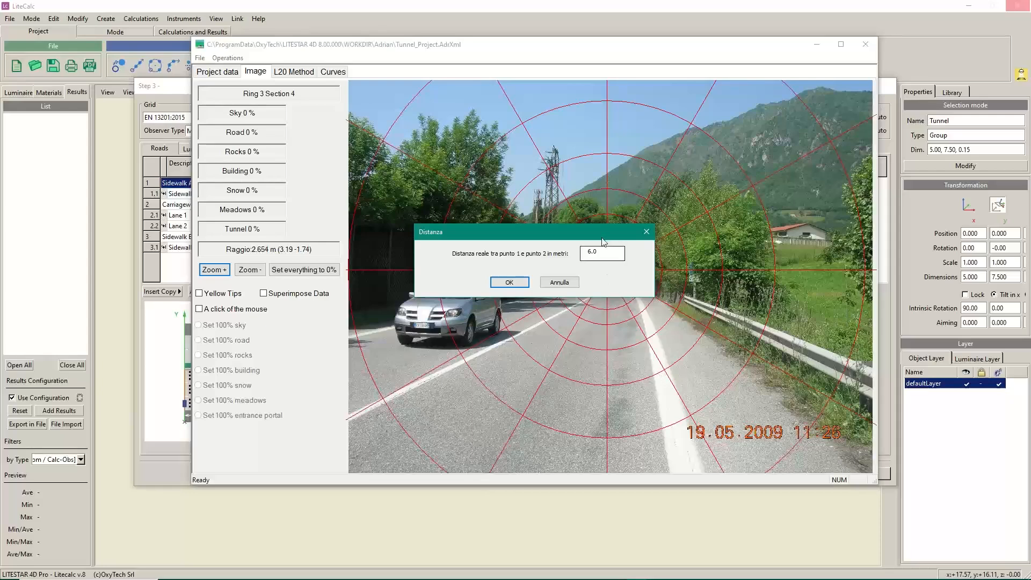
type("9.9")
left_click(514, 279)
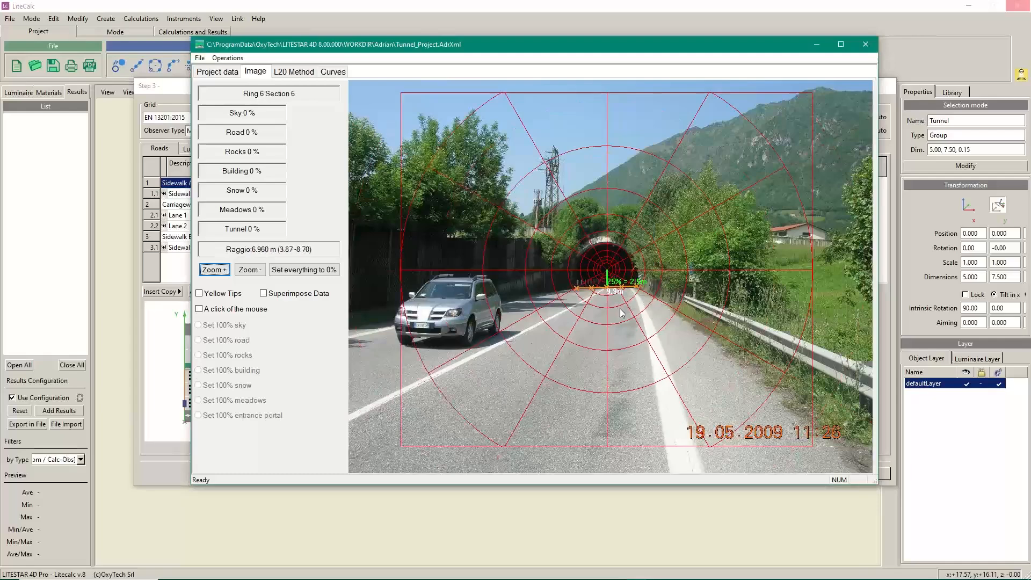
Zoom into the entrance and set the road baseline's two ends as measurement points 9.9 m apart
scroll(617, 305, "up", 3)
scroll(616, 308, "up", 1)
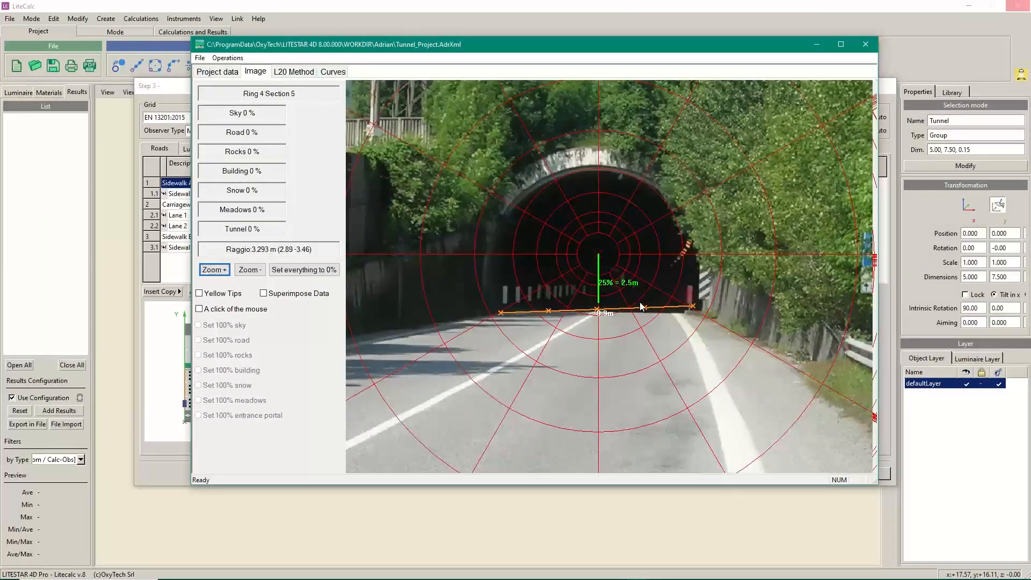
scroll(639, 299, "up", 2)
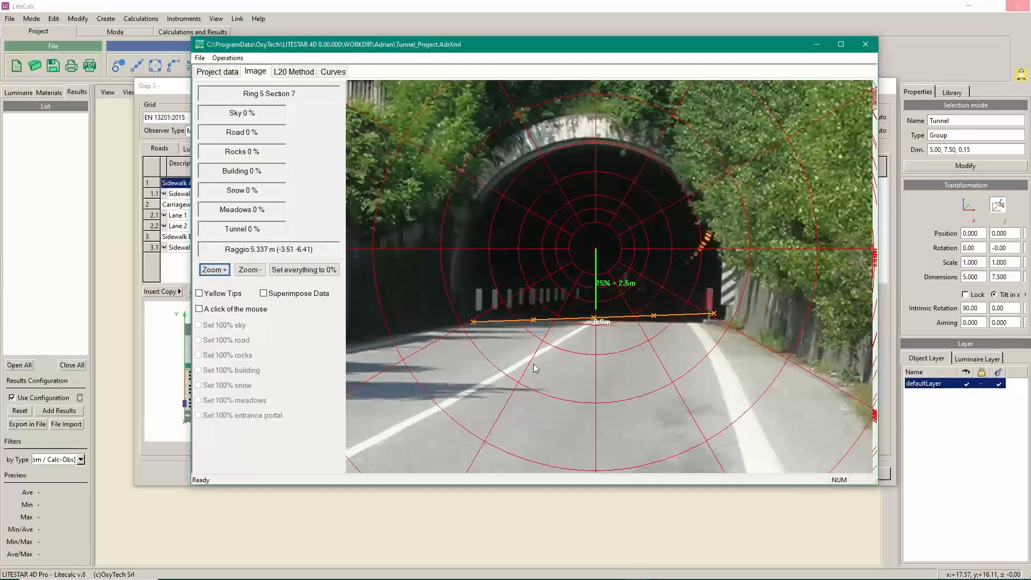
scroll(535, 368, "up", 1)
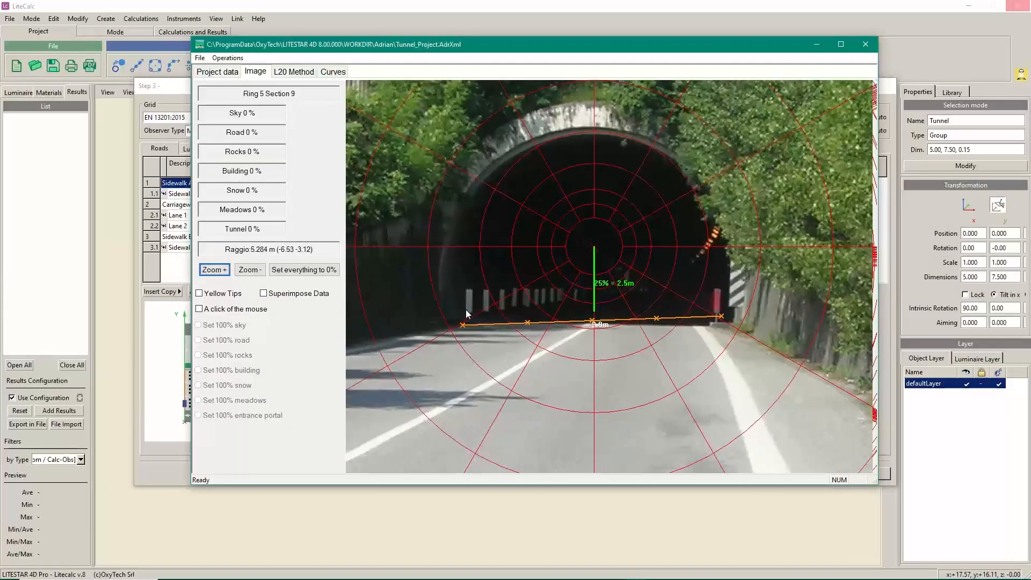
right_click(456, 326)
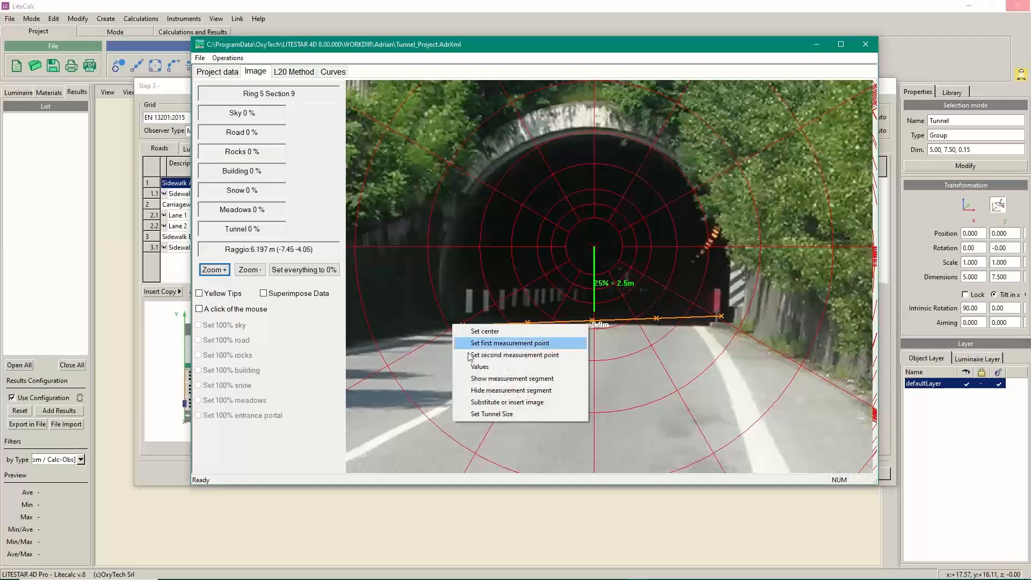
left_click(504, 343)
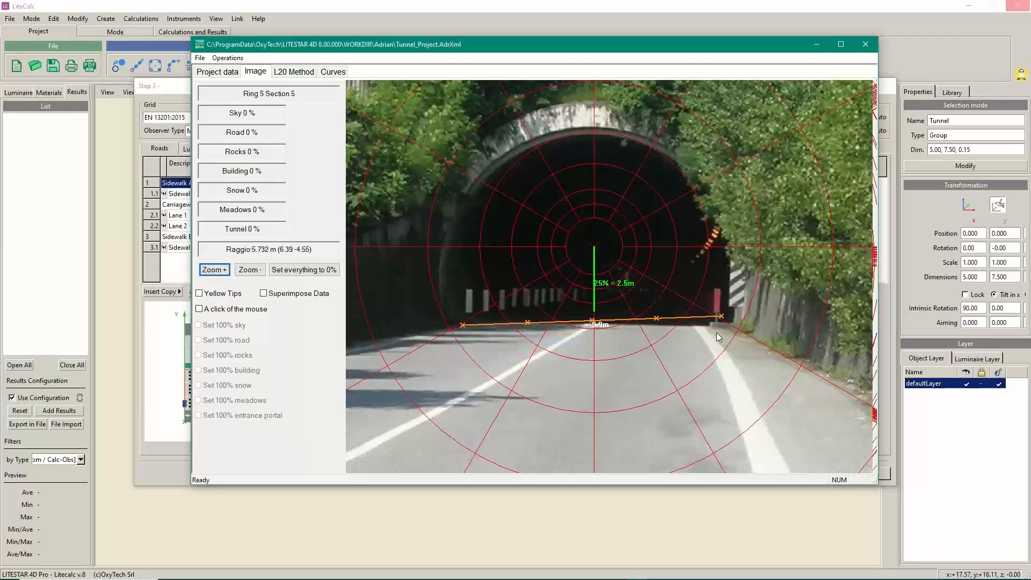
right_click(732, 324)
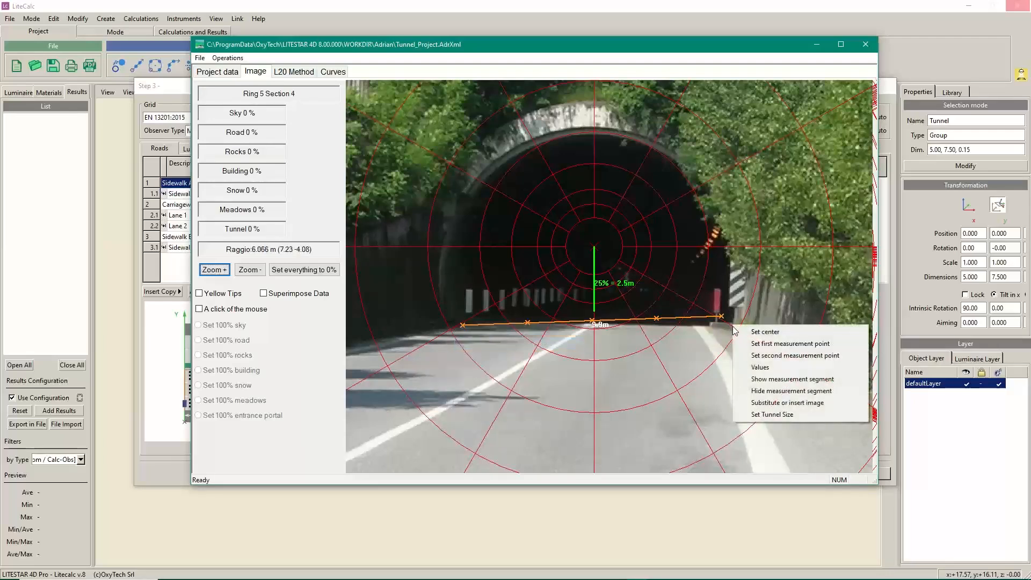
left_click(765, 356)
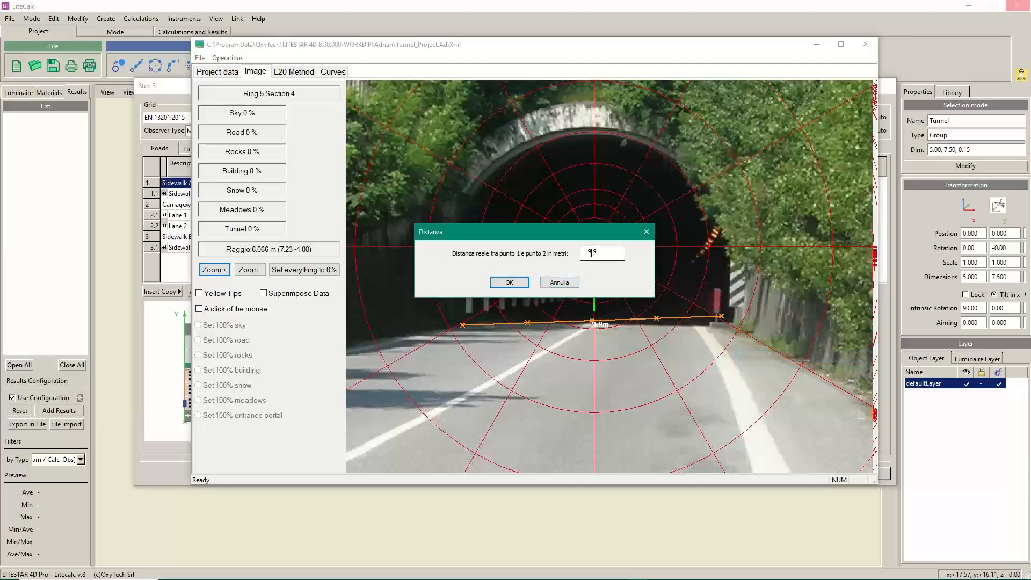
left_click(509, 282)
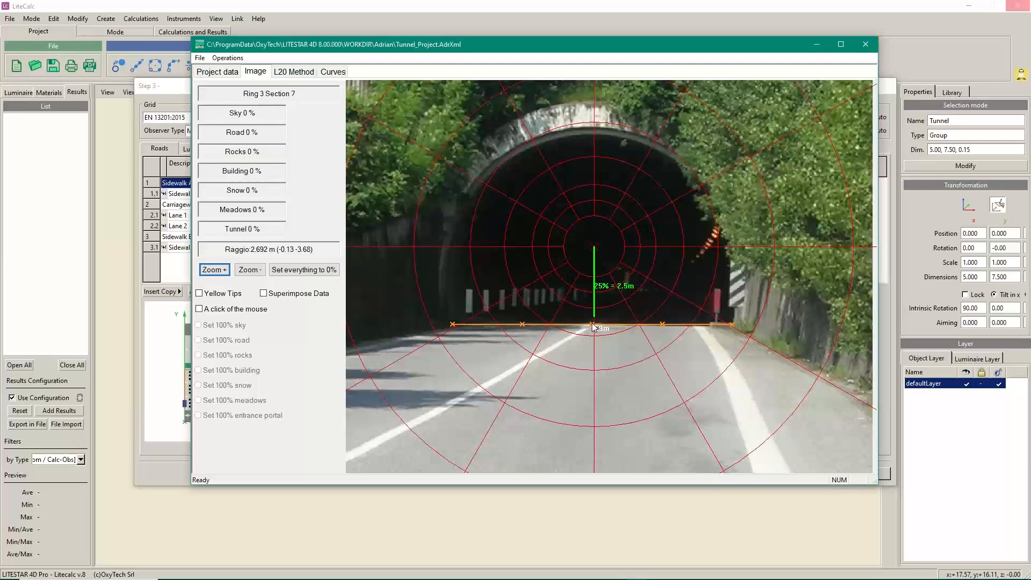
right_click(591, 250)
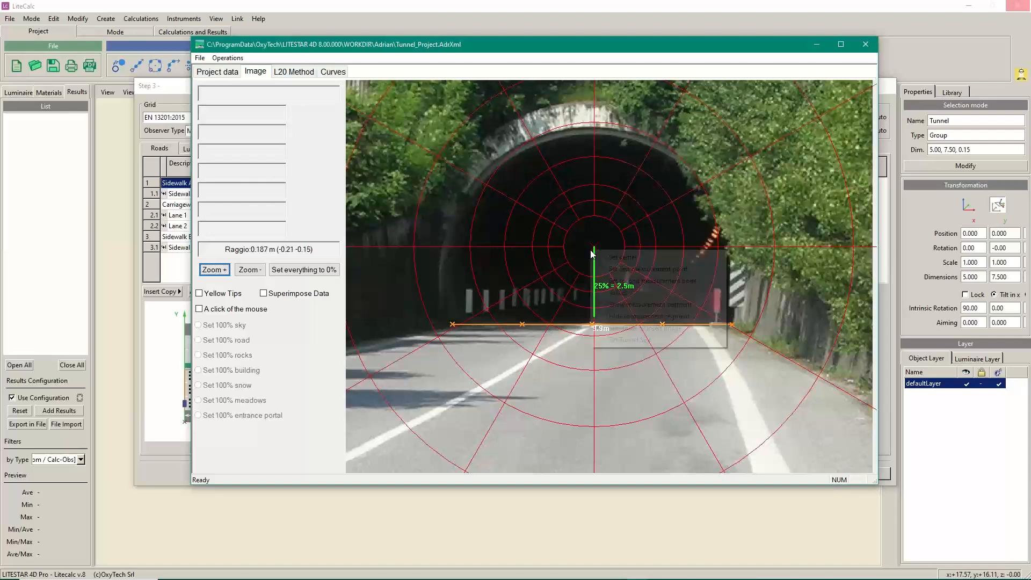
left_click(622, 256)
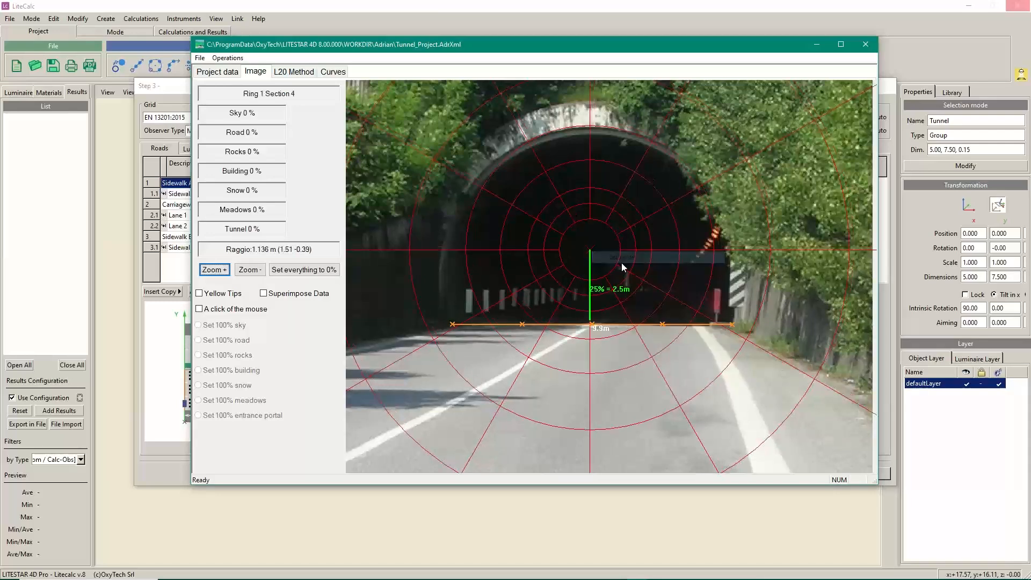
right_click(592, 253)
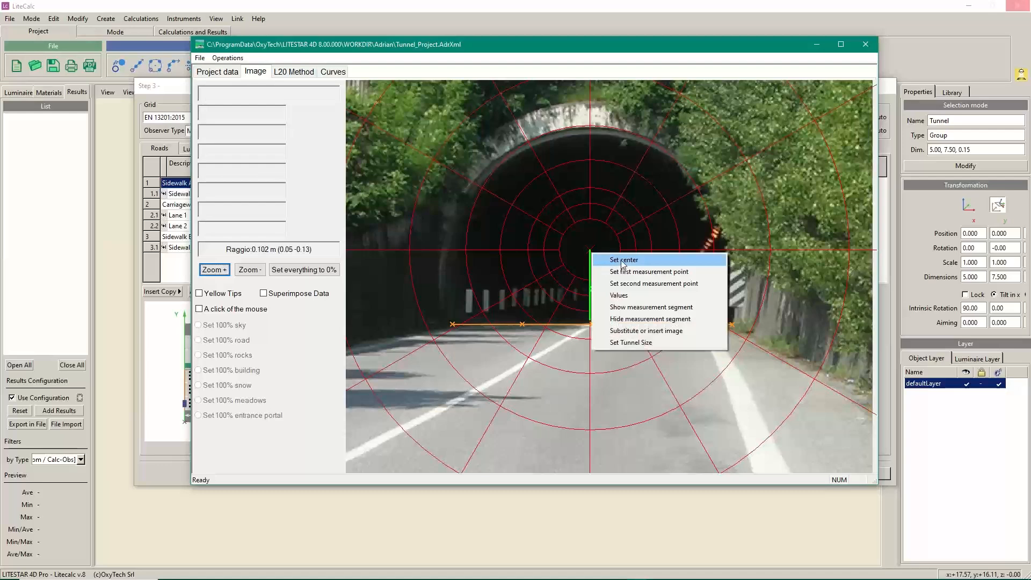
left_click(623, 261)
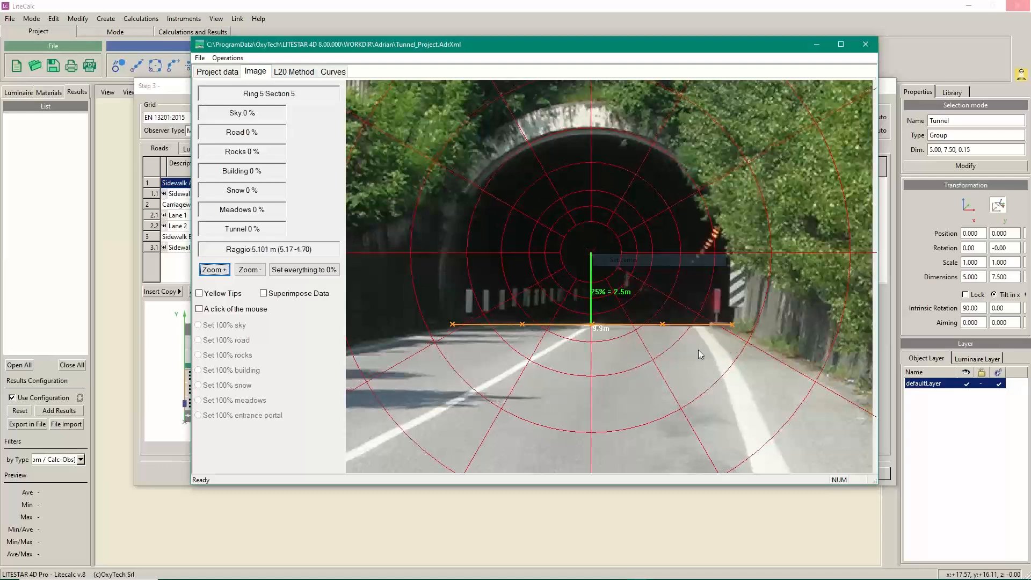
right_click(592, 253)
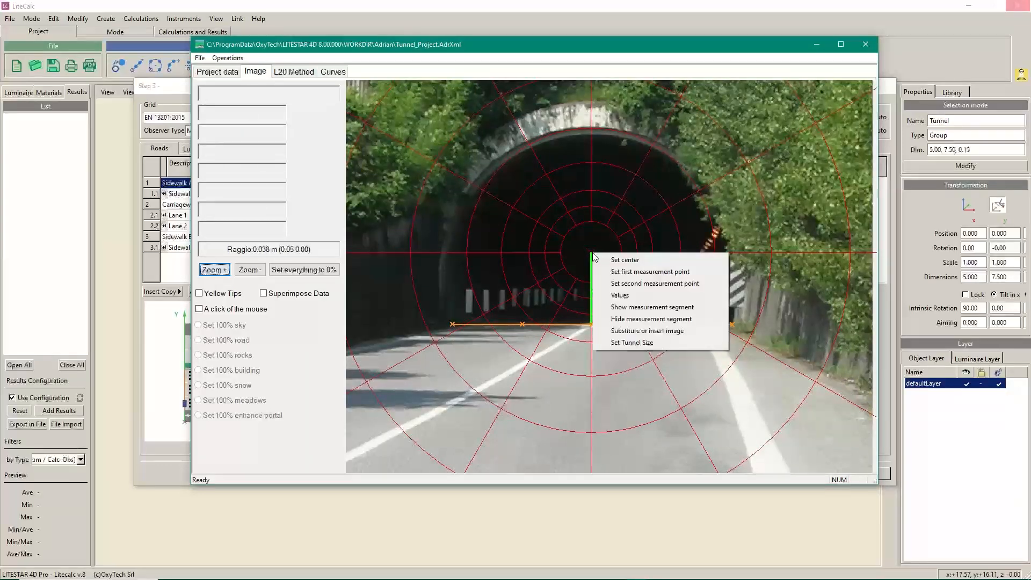
left_click(623, 260)
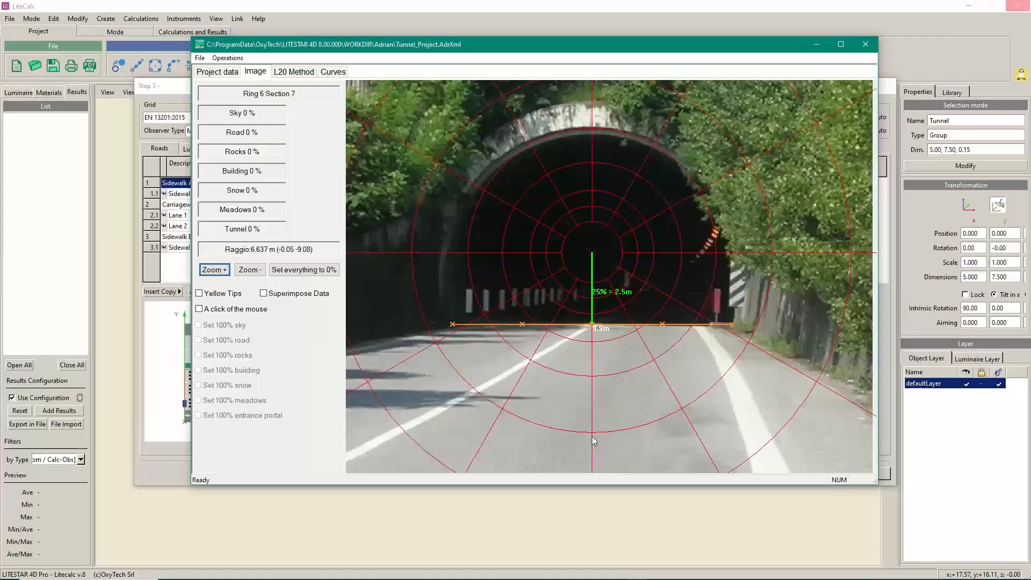
scroll(625, 307, "up", 3)
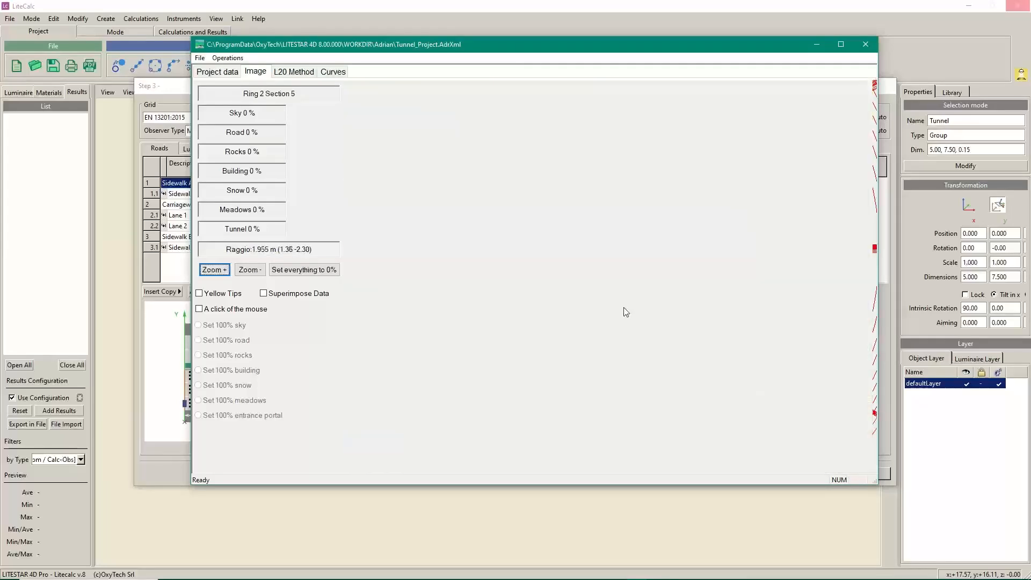
scroll(624, 307, "down", 5)
scroll(625, 312, "down", 5)
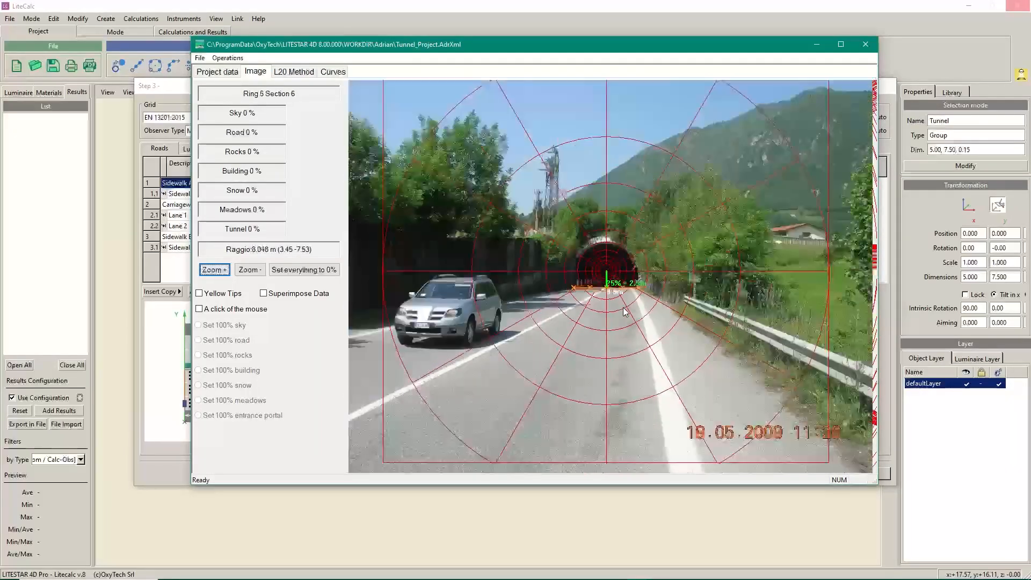
scroll(624, 312, "up", 2)
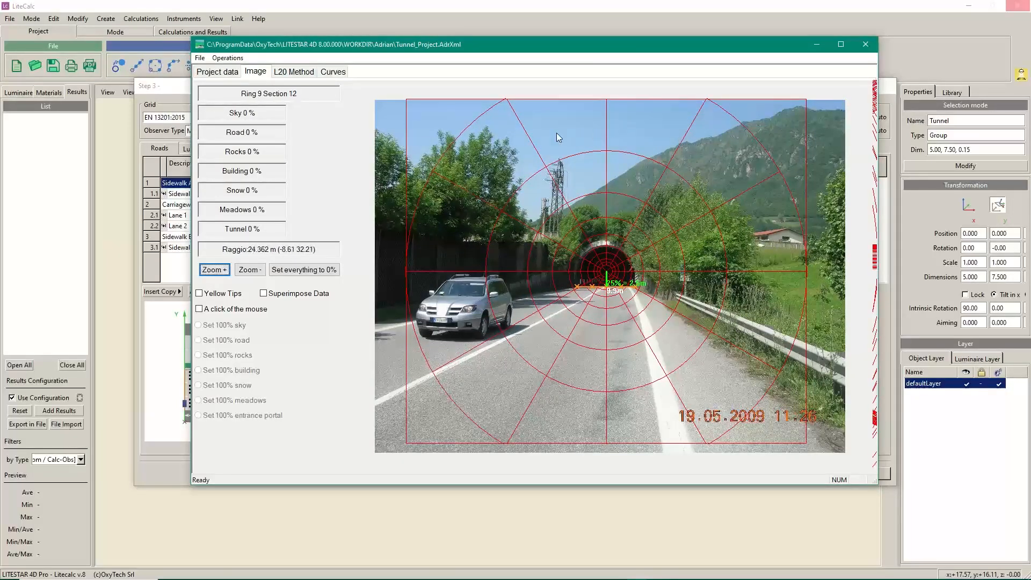
Turn on Yellow Tips, Superimpose Data and single-click area assignment
left_click(200, 294)
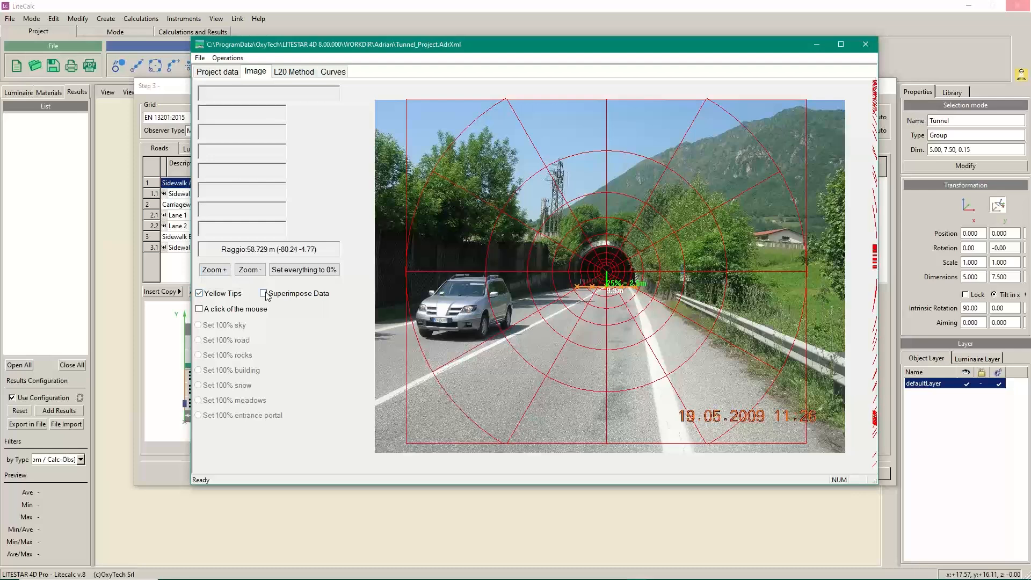
left_click(264, 294)
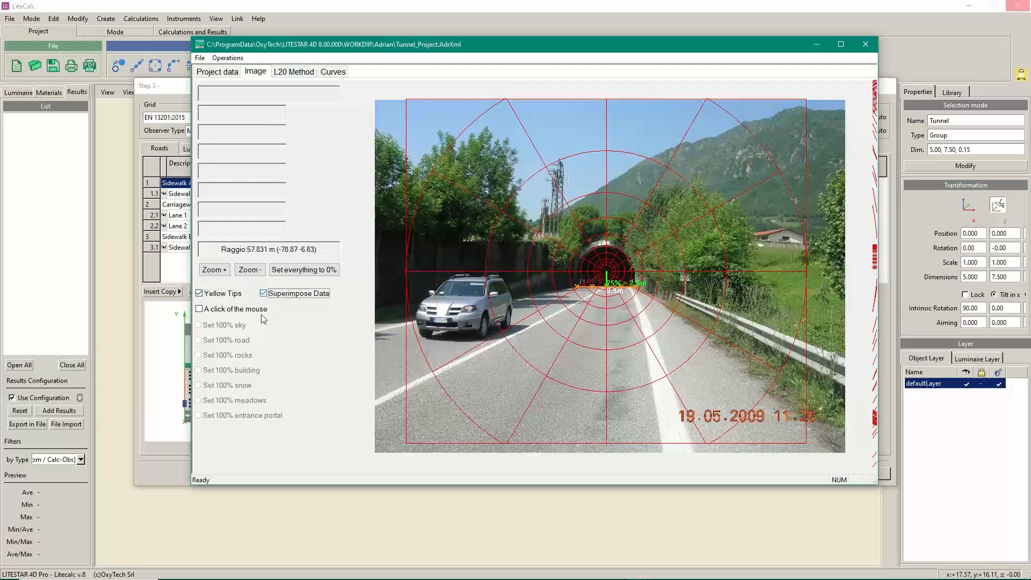
left_click(200, 310)
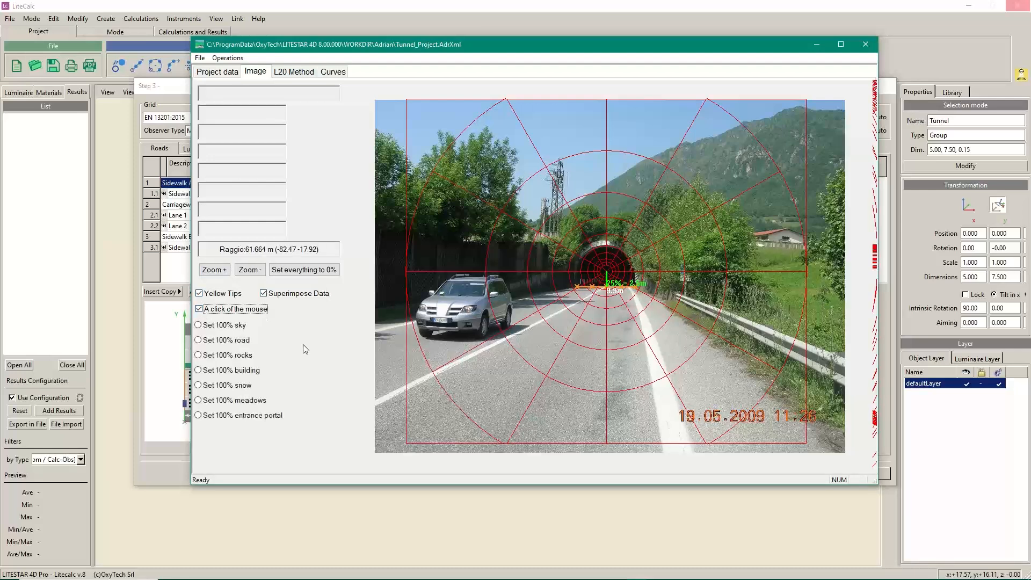
left_click(653, 138)
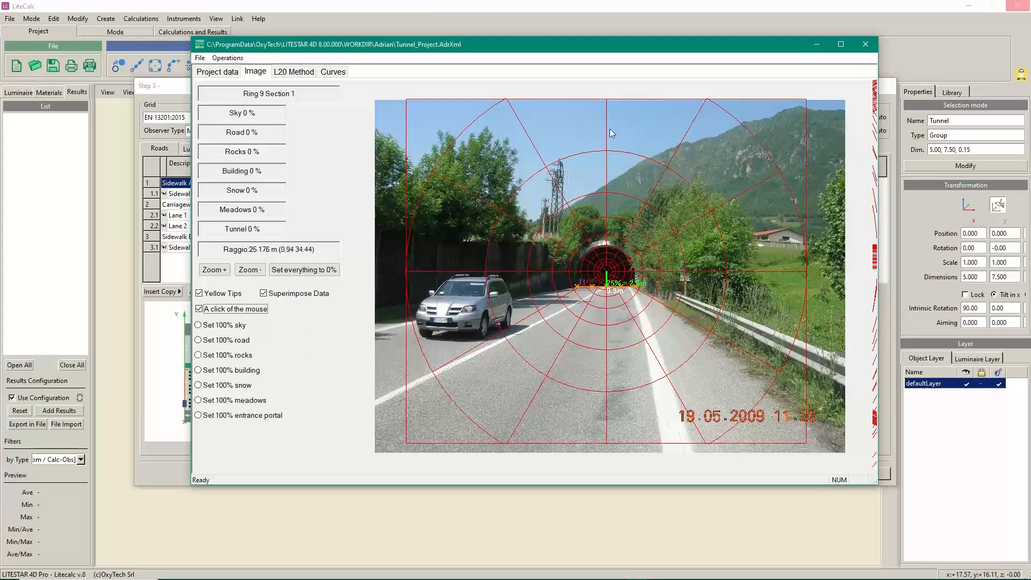
Mark the two top outer-ring sectors above the tunnel as 100% sky
left_click(197, 326)
left_click(572, 124)
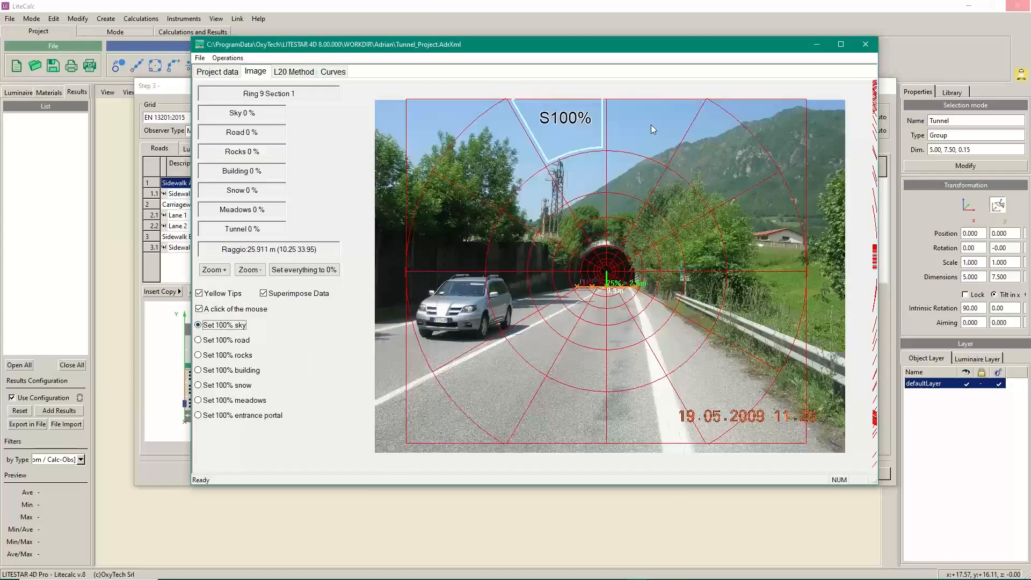
left_click(651, 125)
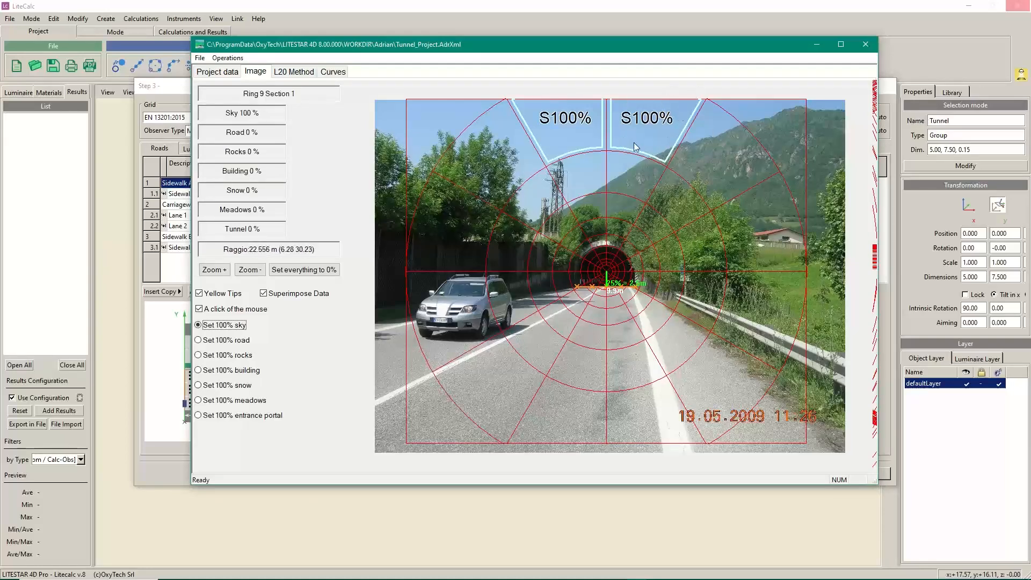
Set the top outer sky sector to 90% sky and 10% meadows
right_click(646, 126)
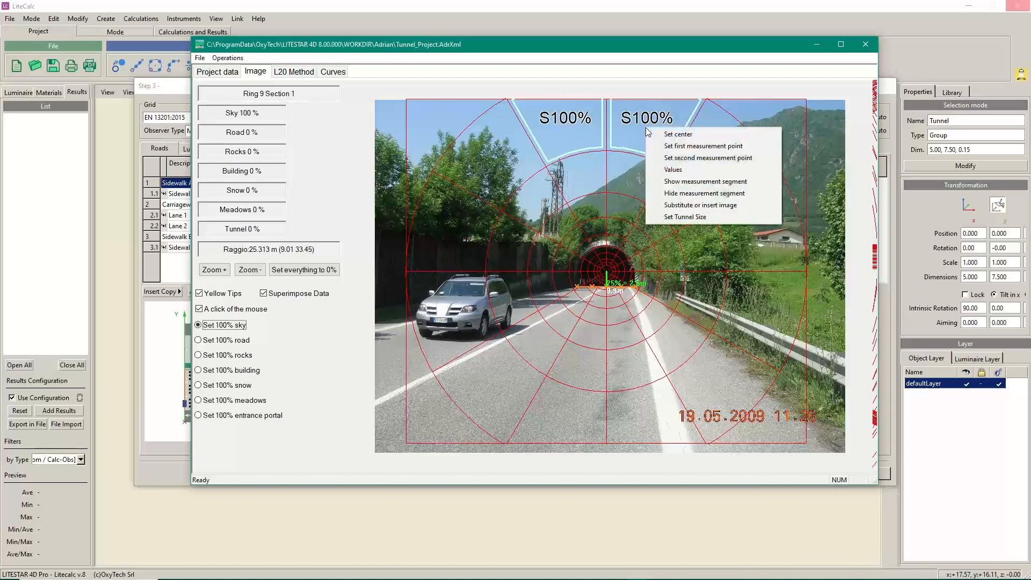
left_click(668, 170)
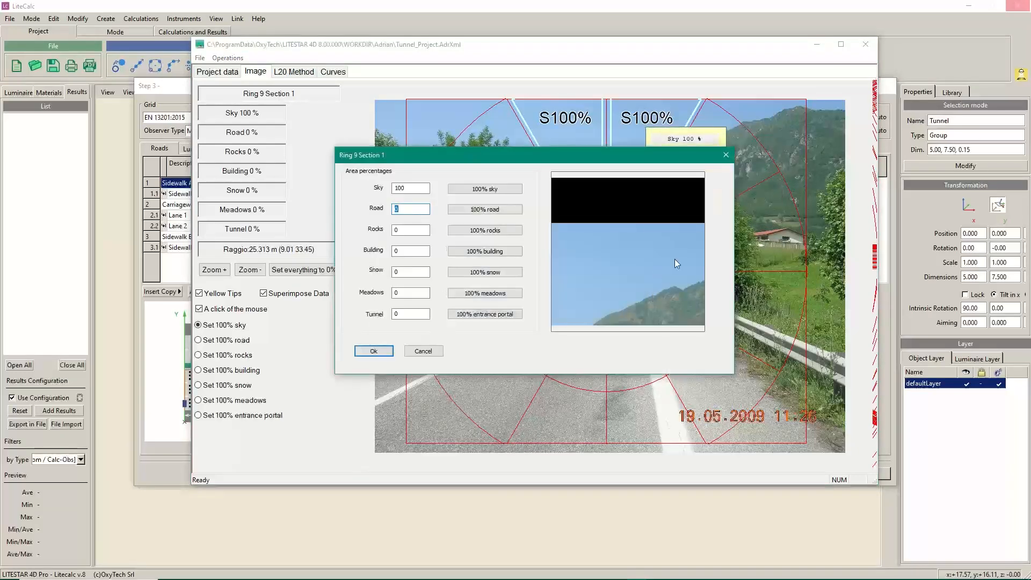
key("shift+Tab")
type("9")
double_click(411, 294)
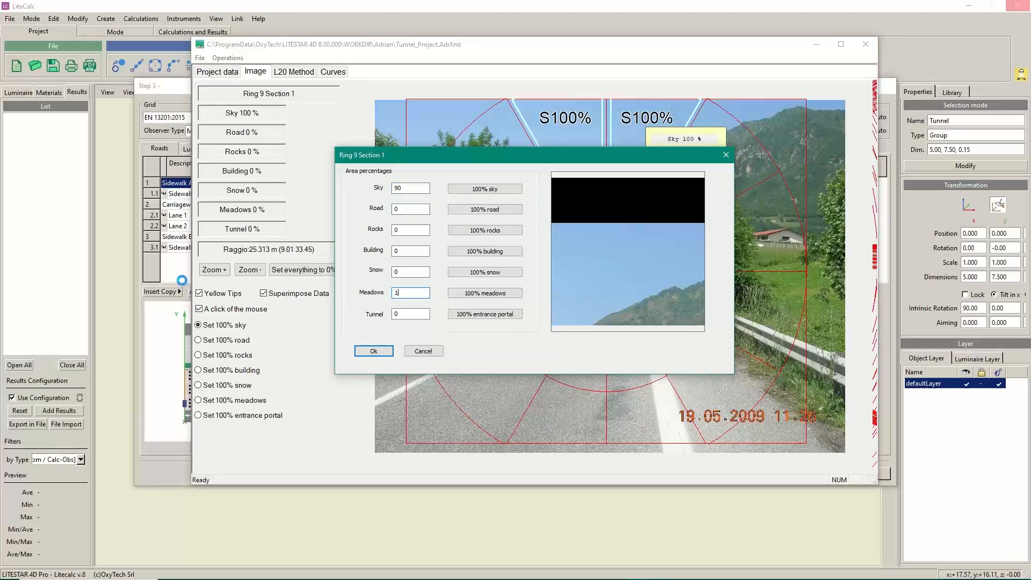
type("10")
left_click(390, 352)
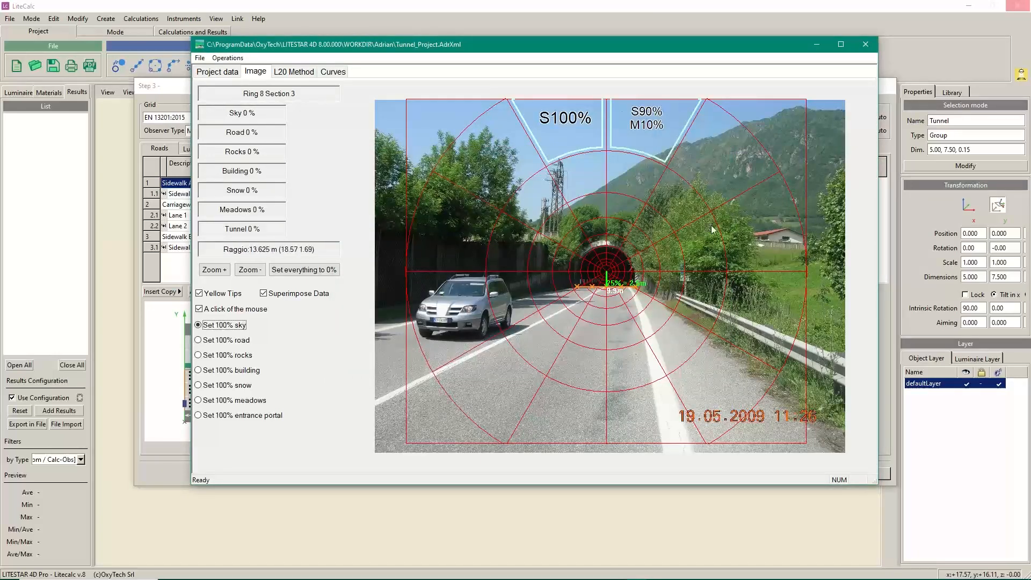
Mark another outer sector as sky and set Ring 9 Section 2 to 30% sky, 70% meadows
left_click(719, 168)
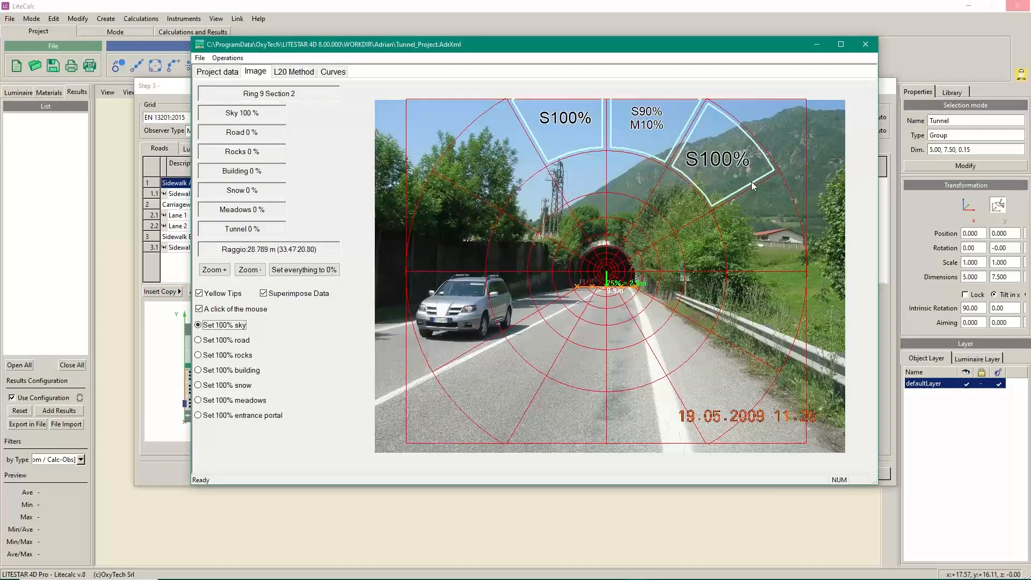
right_click(722, 177)
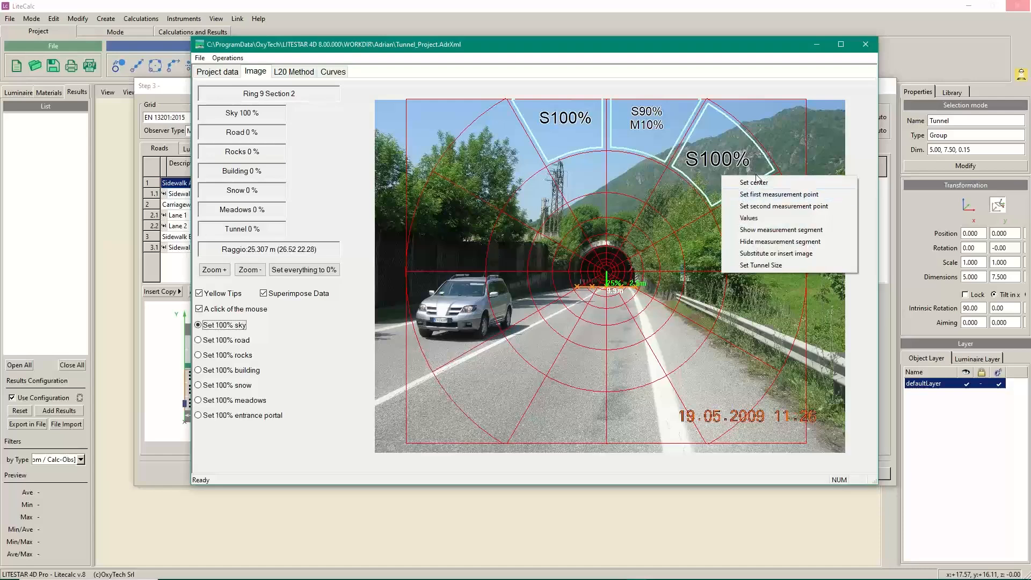
left_click(752, 218)
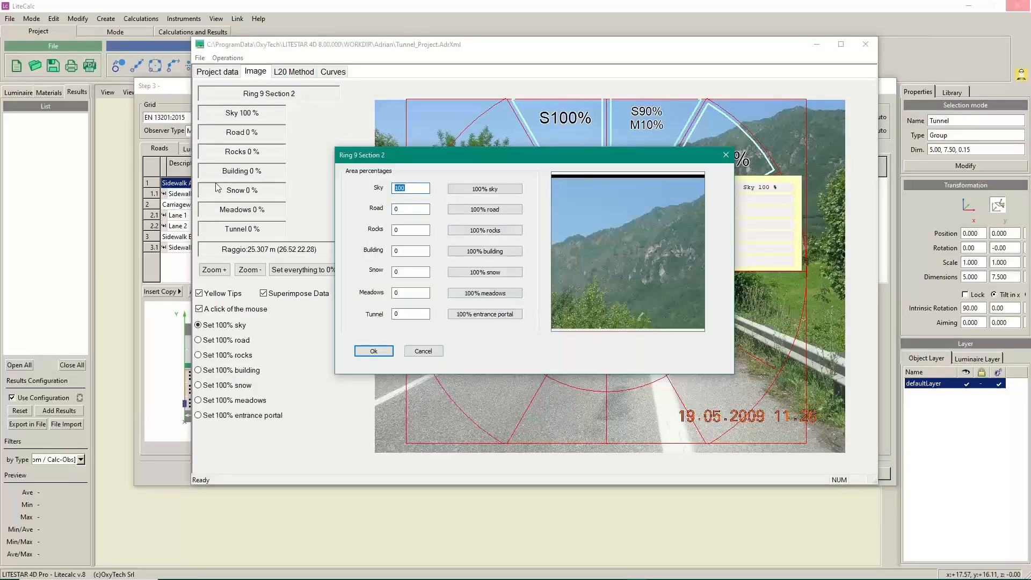
type("30")
key("Tab")
double_click(411, 292)
left_click(374, 352)
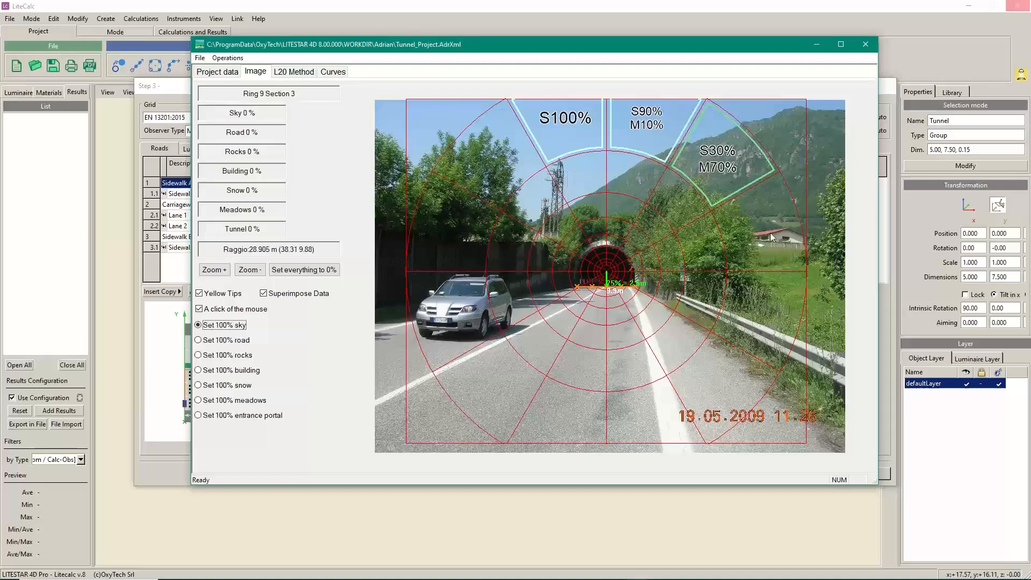
Mark two inner sectors as 100% sky and set Ring 9 Section 11 to 30% sky, 70% meadows
left_click(571, 173)
left_click(533, 193)
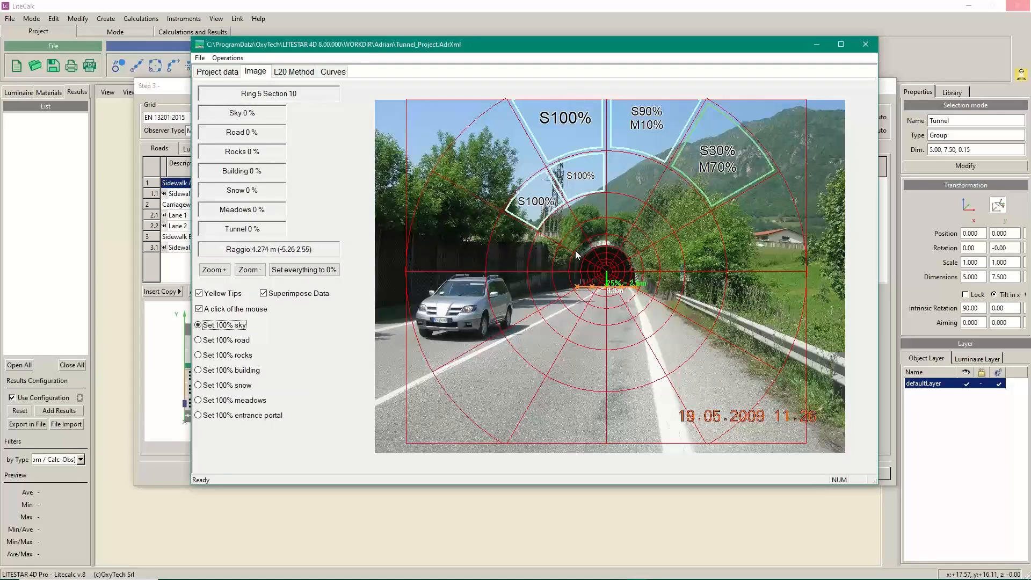
left_click(484, 167)
right_click(484, 168)
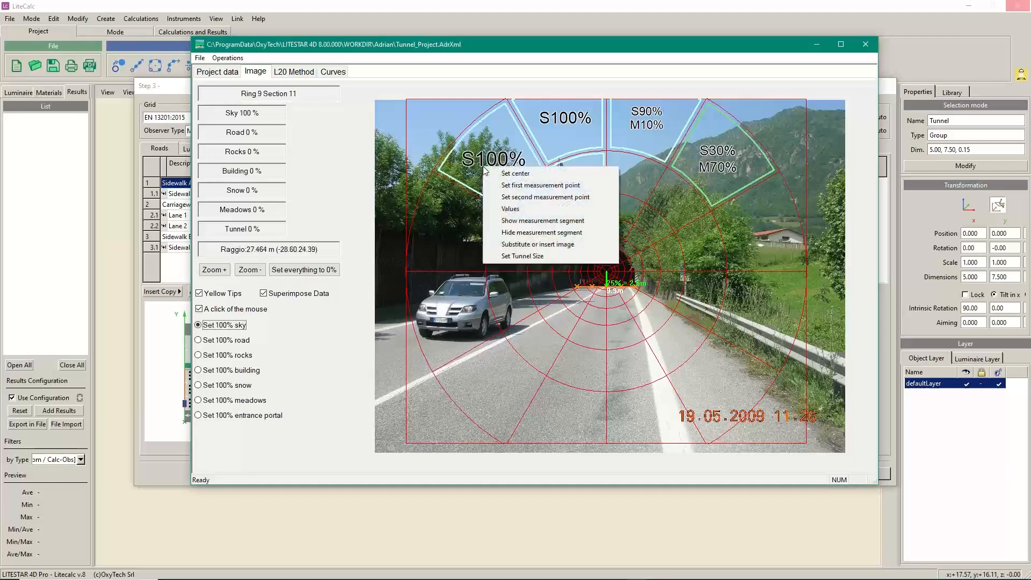
left_click(511, 209)
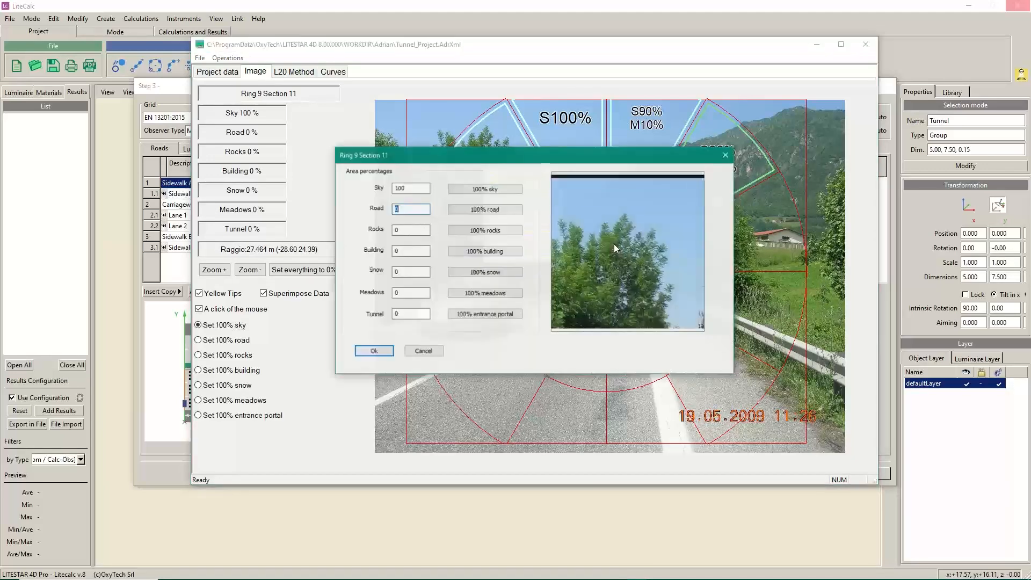
double_click(410, 188)
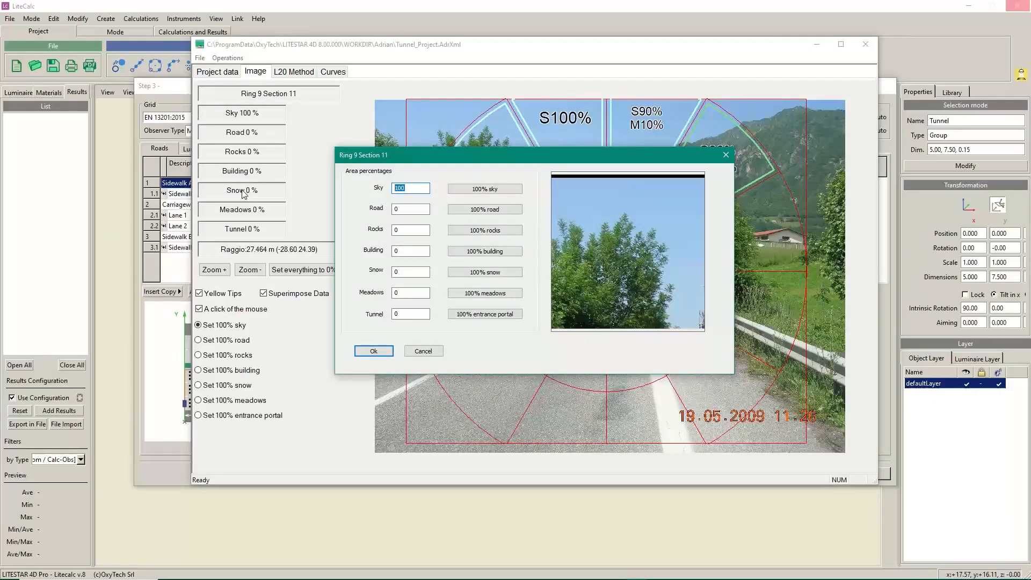
key("Tab")
key("shift+Tab")
key("shift+Tab")
left_click(374, 351)
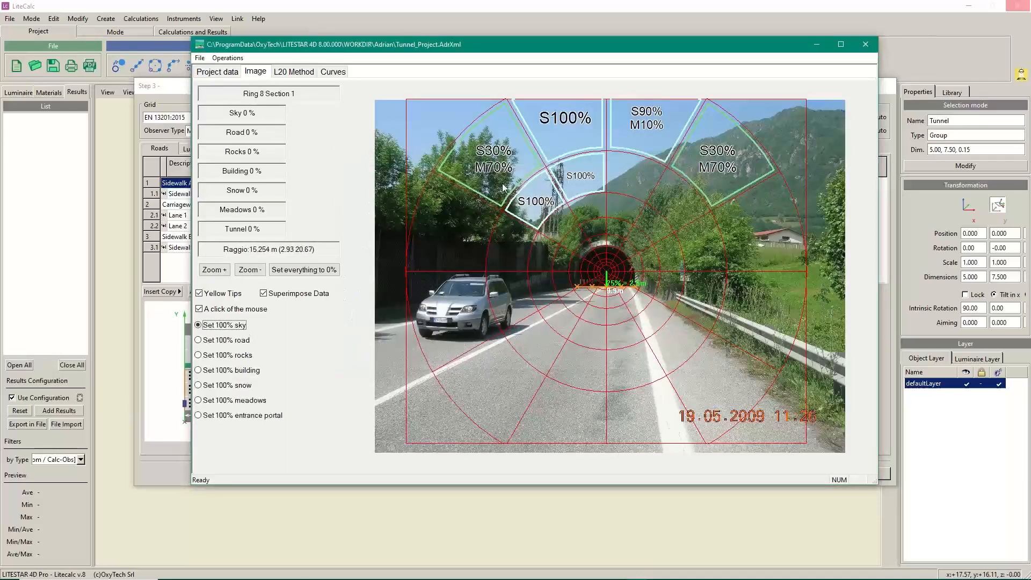
Mark the right-side and inner-ring sectors around the portal as 100% meadows
left_click(199, 401)
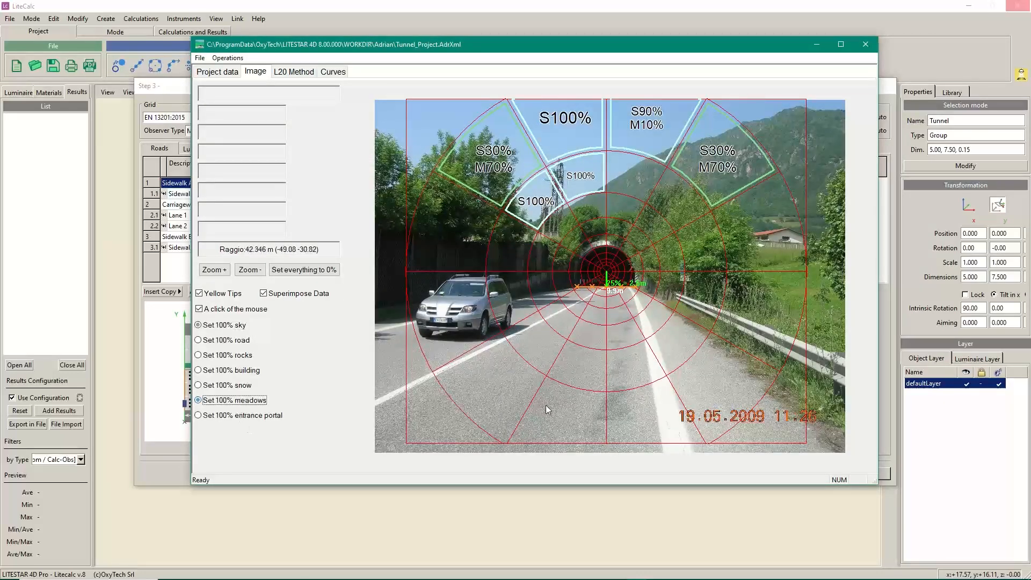
left_click(633, 185)
left_click(679, 198)
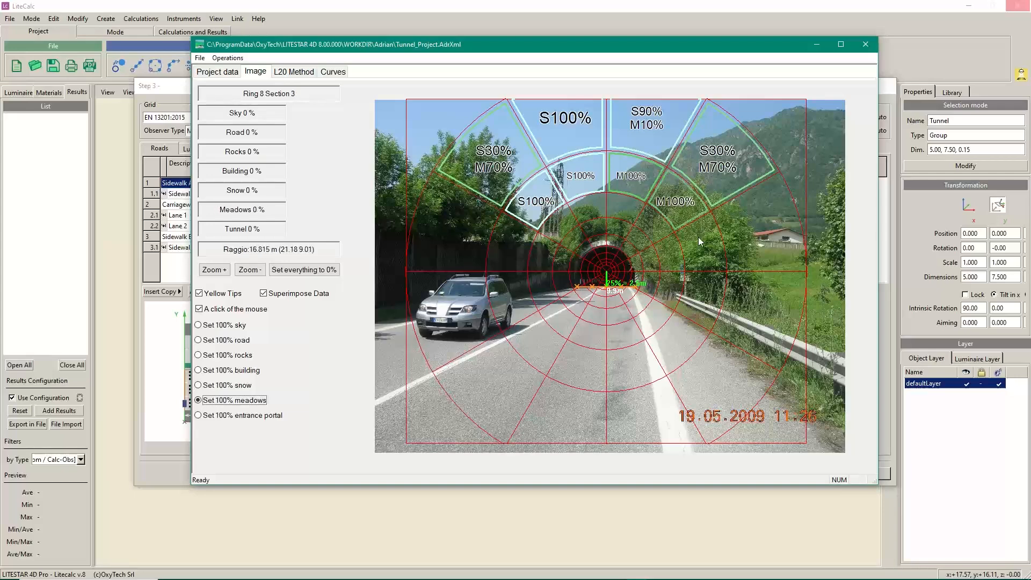
left_click(698, 238)
left_click(753, 235)
left_click(771, 302)
left_click(698, 299)
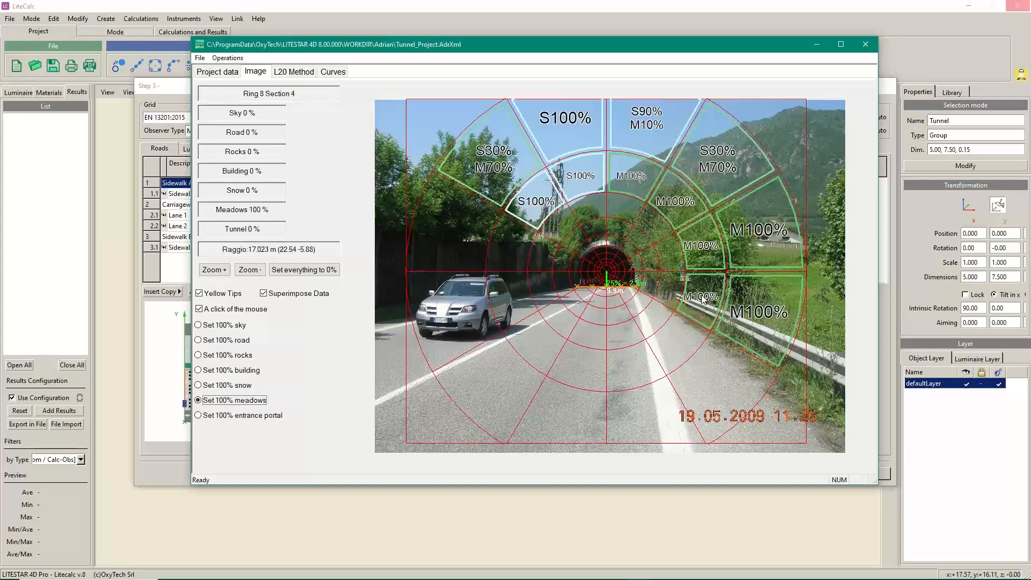
left_click(669, 288)
left_click(669, 257)
left_click(652, 228)
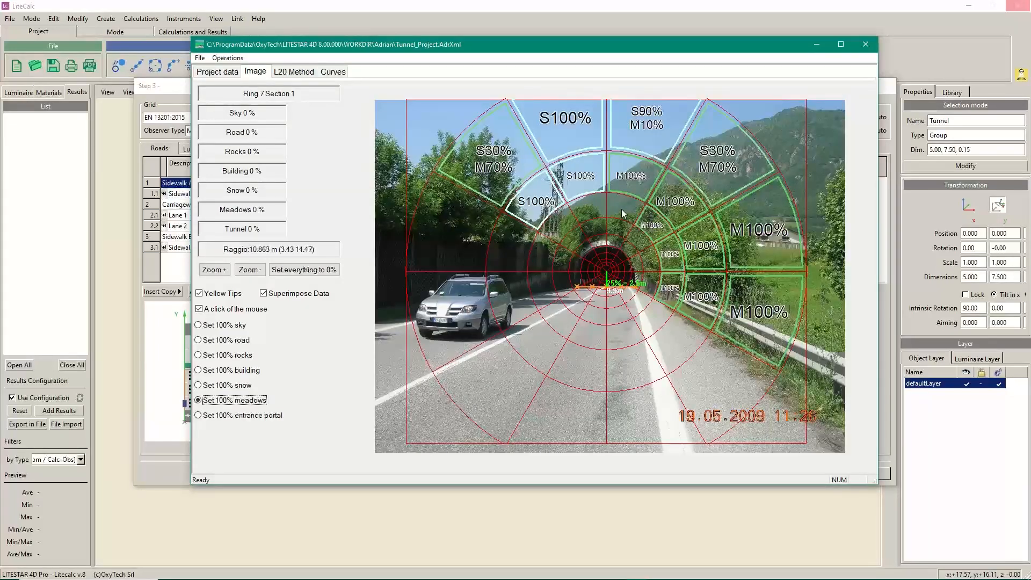
left_click(620, 209)
left_click(590, 208)
left_click(559, 226)
Mark the ring-6 and ring-5 sectors by the tunnel and three sectors to its left as meadows
left_click(573, 239)
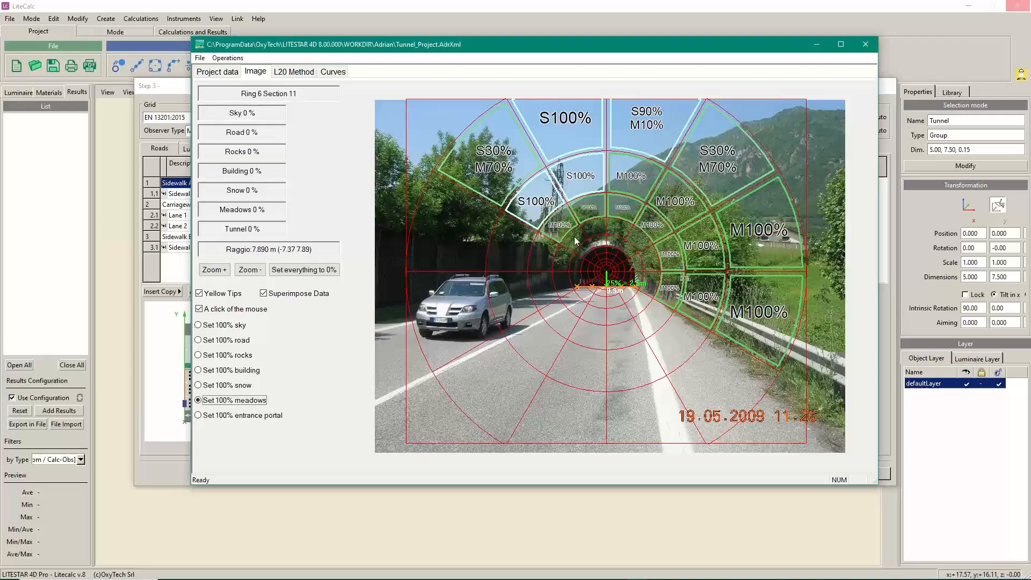
left_click(597, 228)
left_click(619, 229)
left_click(640, 240)
left_click(650, 260)
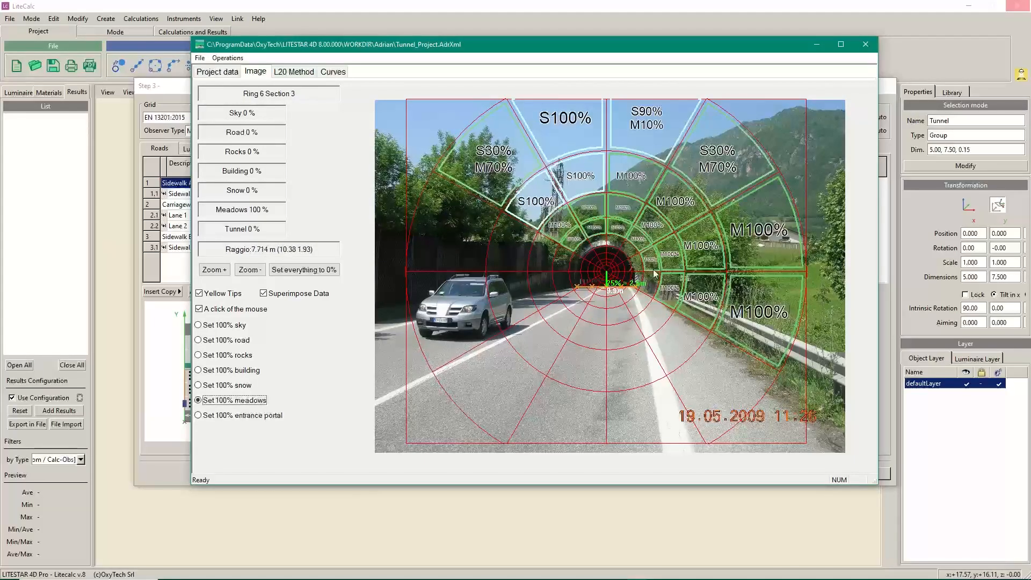
left_click(650, 283)
left_click(637, 279)
left_click(635, 262)
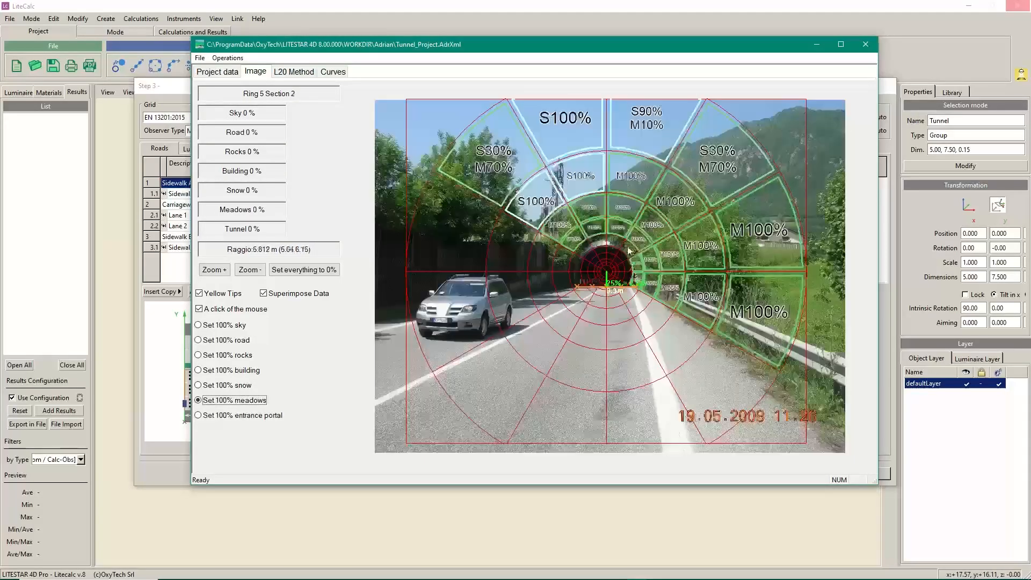
left_click(628, 249)
left_click(613, 242)
scroll(607, 263, "up", 4)
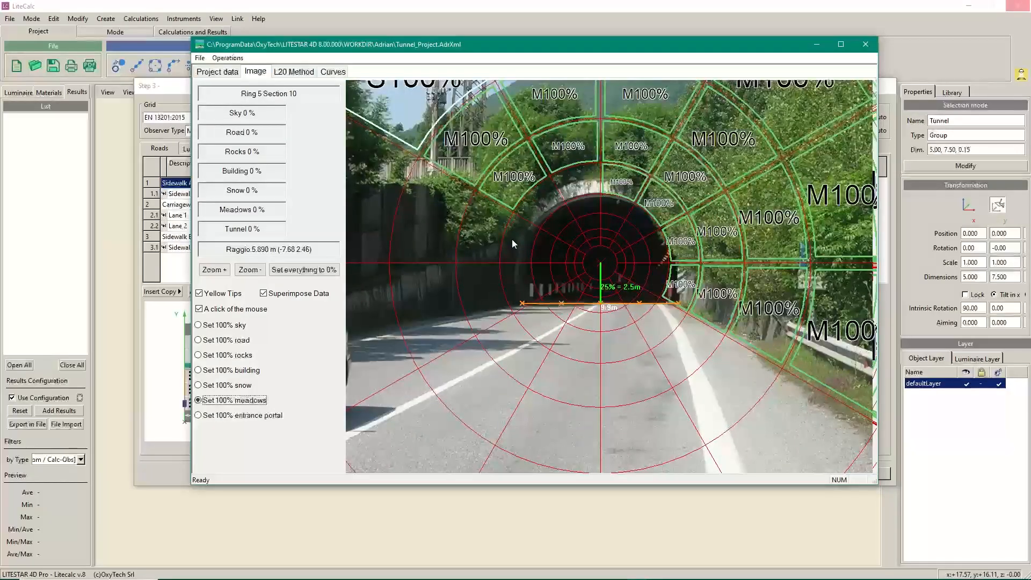
left_click(511, 241)
left_click(492, 238)
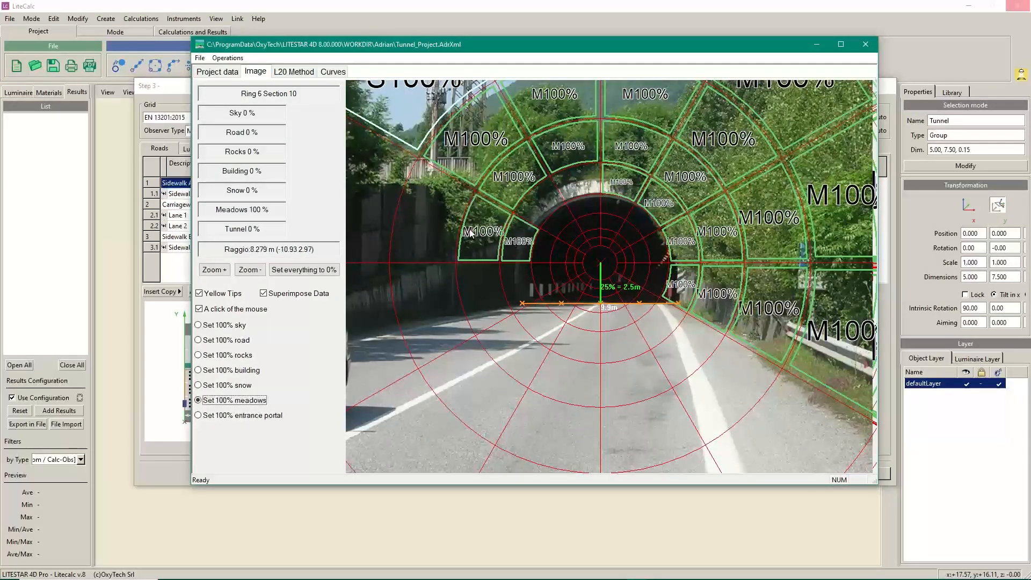
left_click(442, 217)
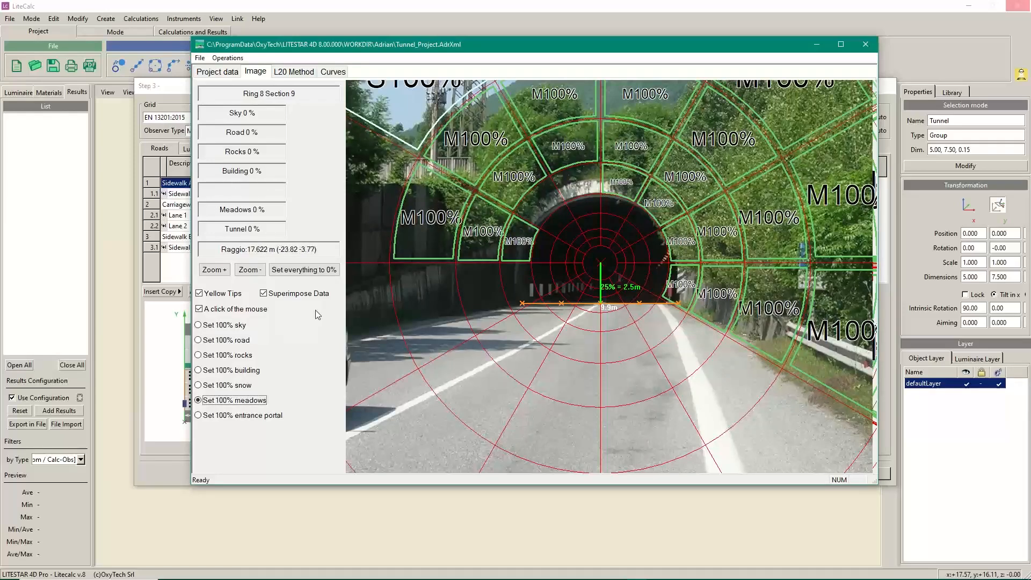
left_click(239, 357)
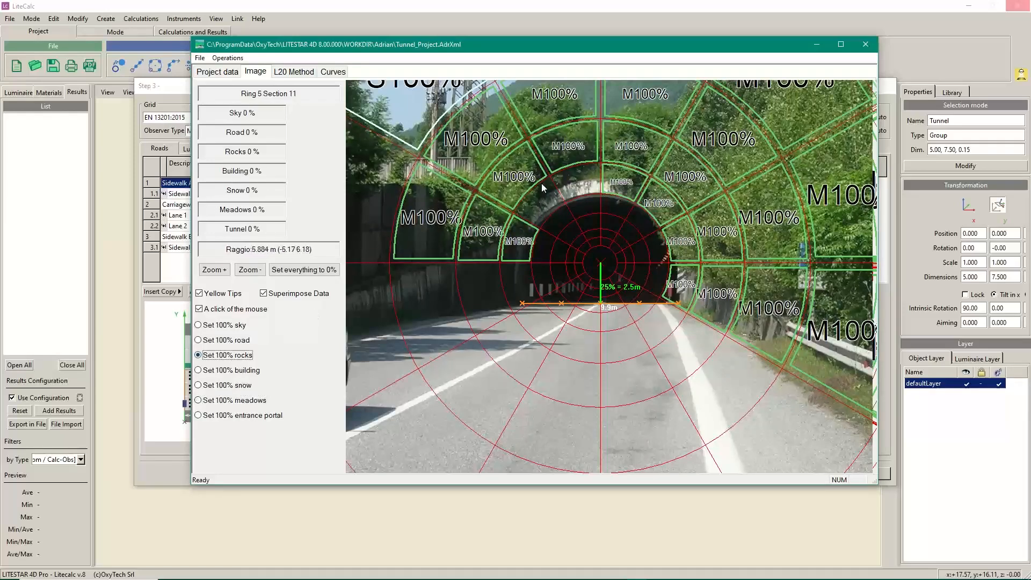
Mark two sectors above the tunnel mouth as rocks and the outer left sector as meadows
left_click(544, 204)
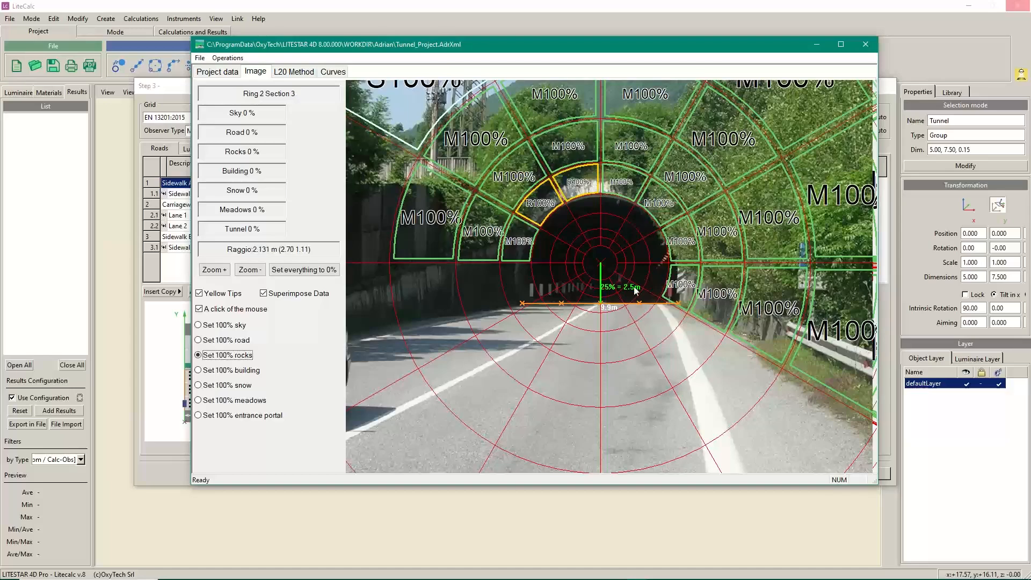
scroll(665, 321, "down", 3)
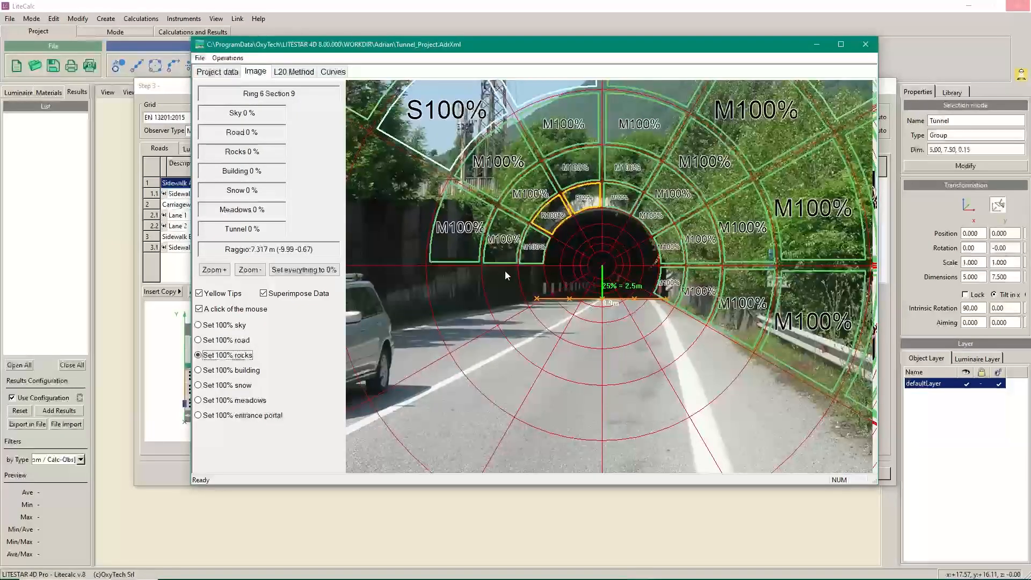
left_click(414, 241)
scroll(382, 266, "down", 2)
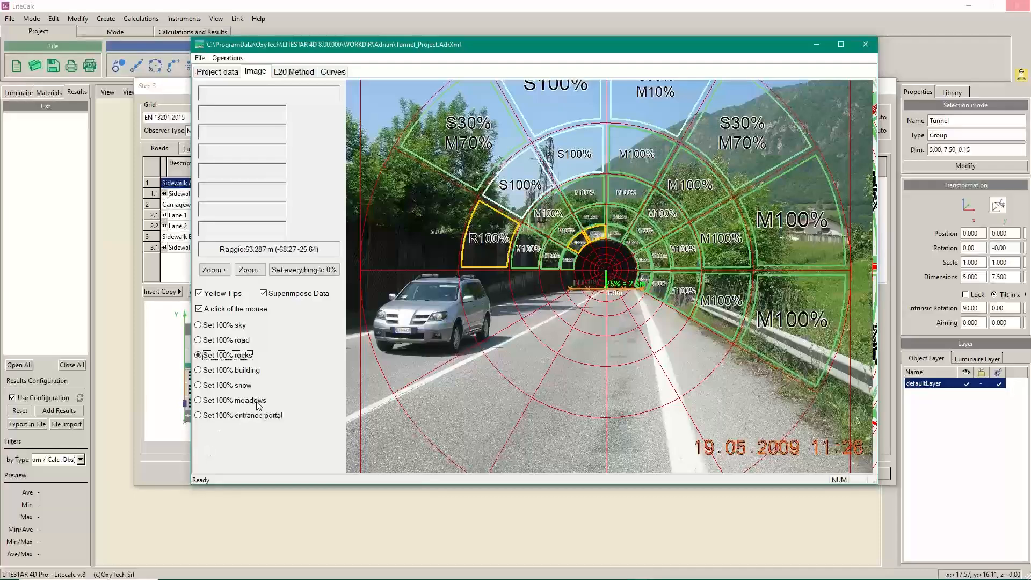
left_click(226, 401)
left_click(426, 208)
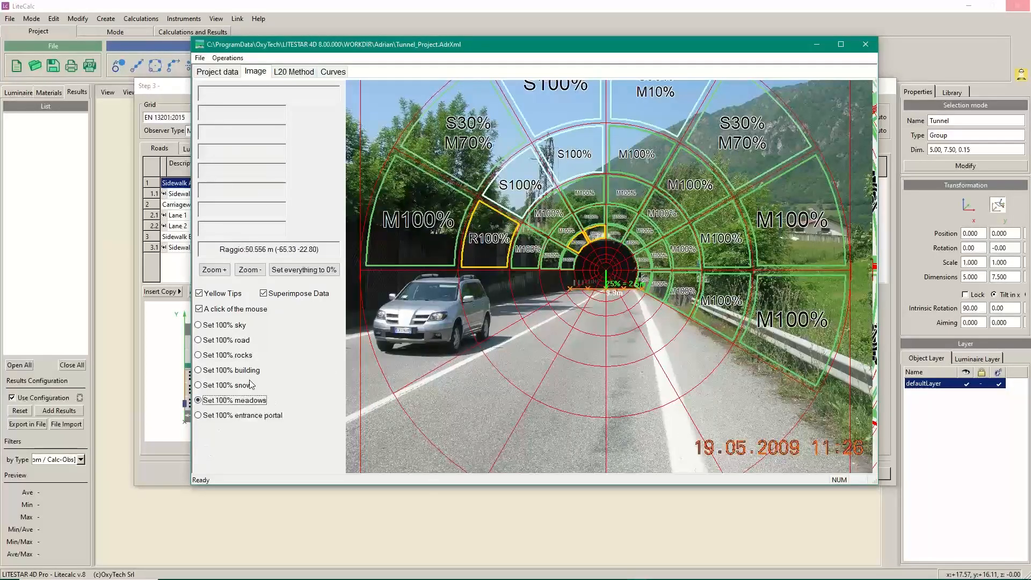
Mark the outer carriageway sectors and the first inner road sectors as 100% road
left_click(242, 340)
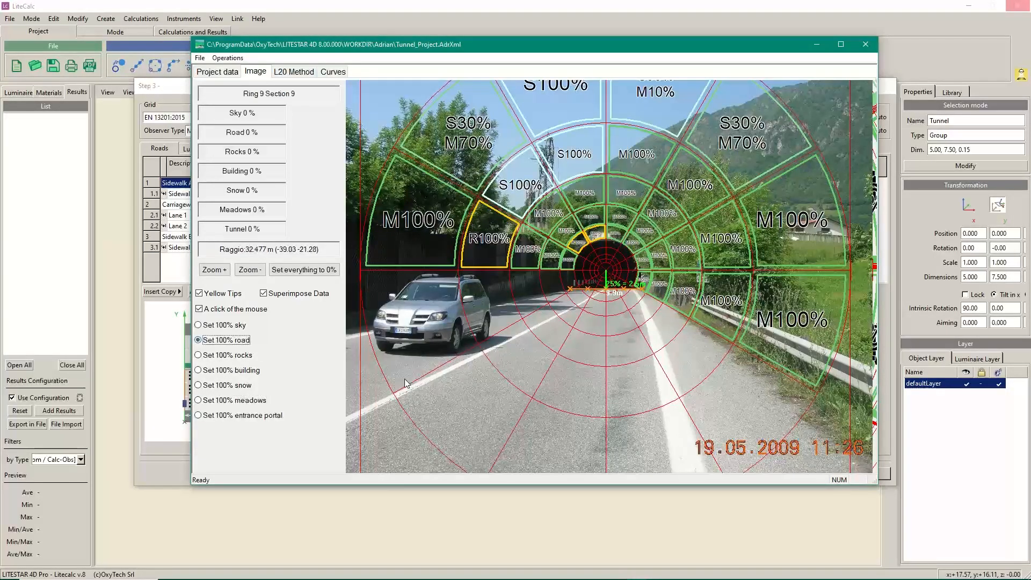
left_click(420, 366)
left_click(461, 413)
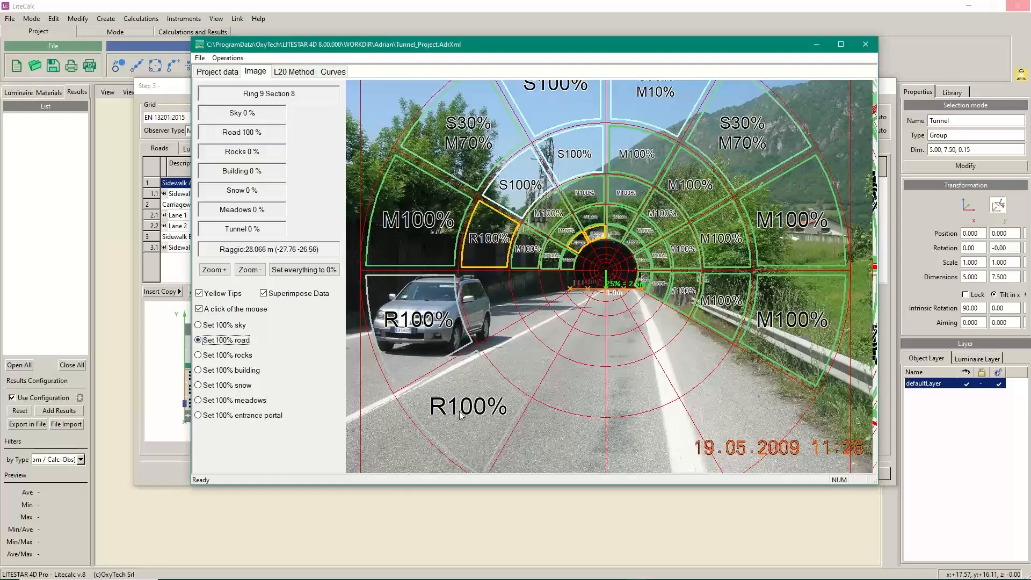
left_click(581, 433)
left_click(655, 437)
left_click(720, 388)
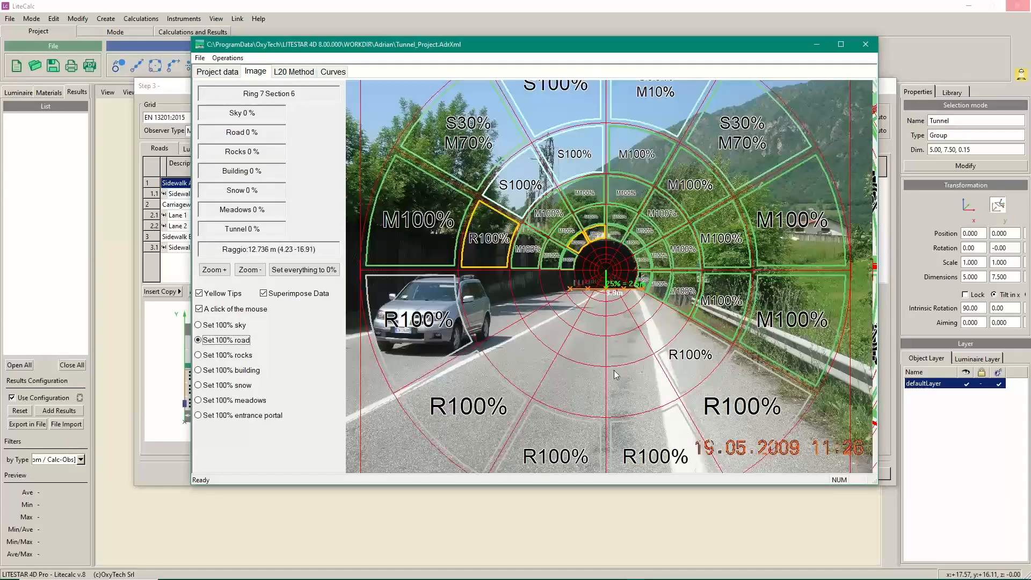
left_click(638, 384)
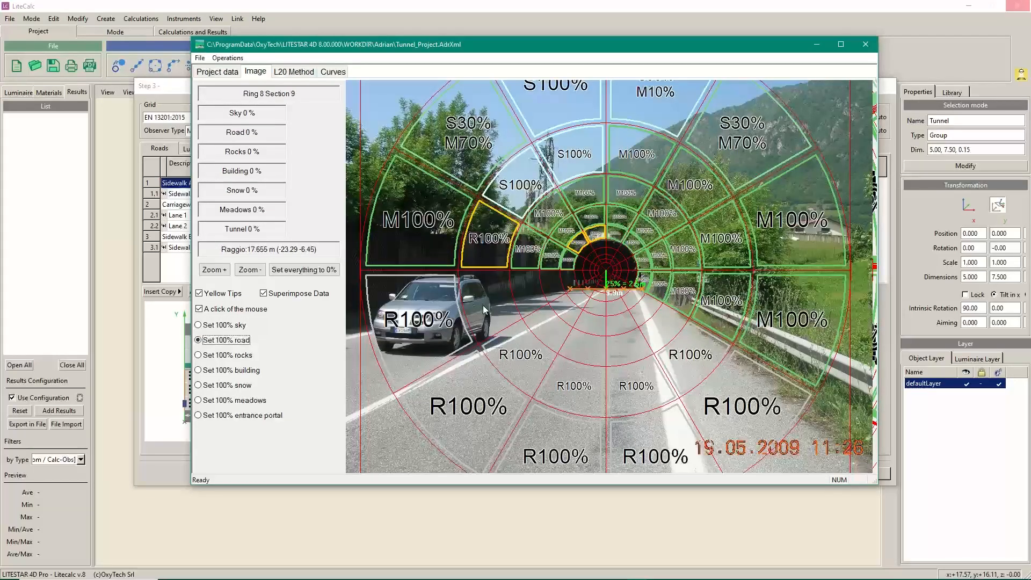
left_click(536, 301)
left_click(555, 285)
left_click(566, 312)
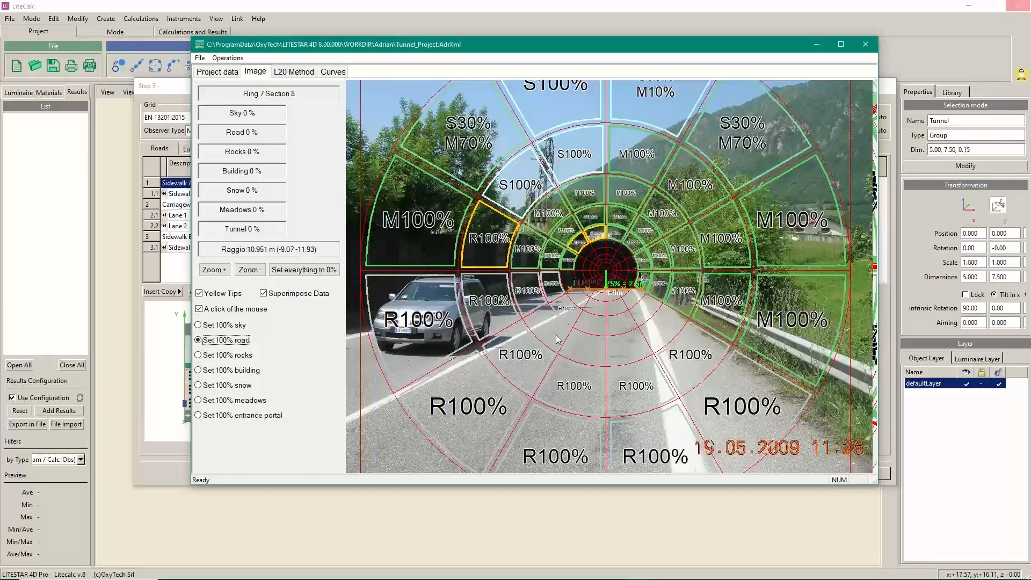
left_click(561, 333)
Mark the remaining inner road sectors below and beside the tunnel mouth as road
left_click(597, 326)
left_click(626, 341)
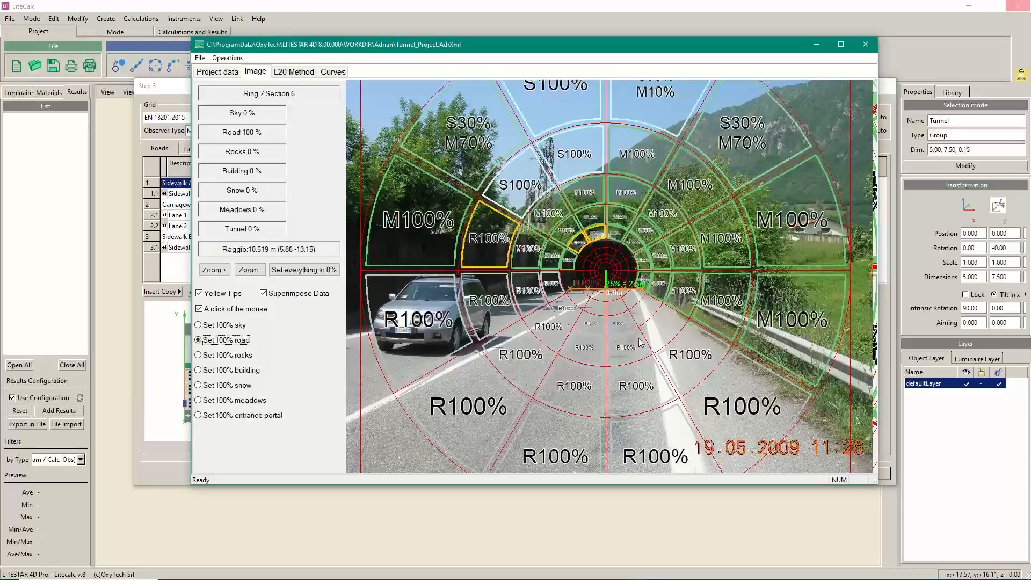
left_click(663, 334)
left_click(646, 312)
left_click(634, 299)
left_click(617, 307)
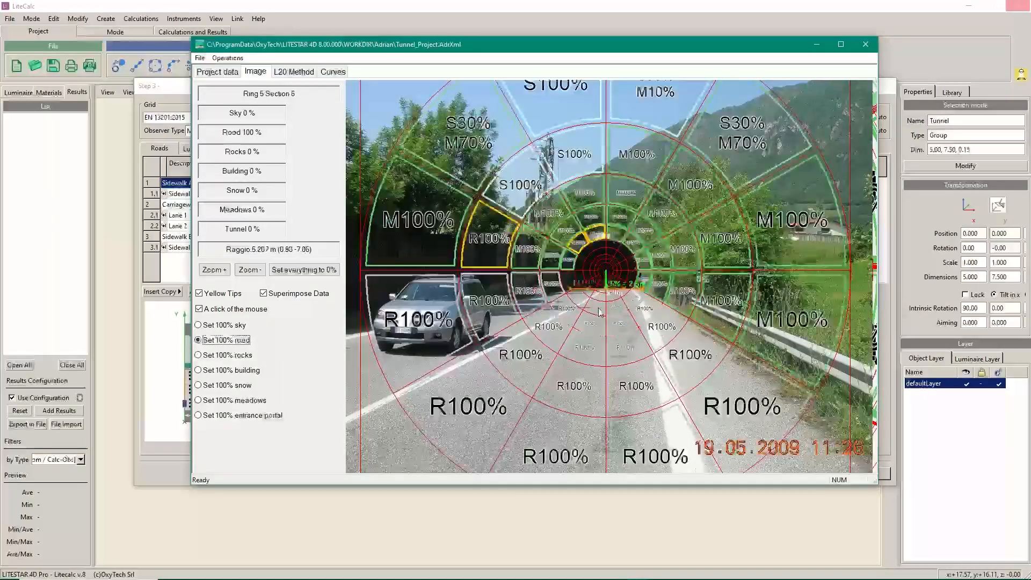
left_click(595, 307)
left_click(578, 301)
left_click(567, 279)
left_click(643, 278)
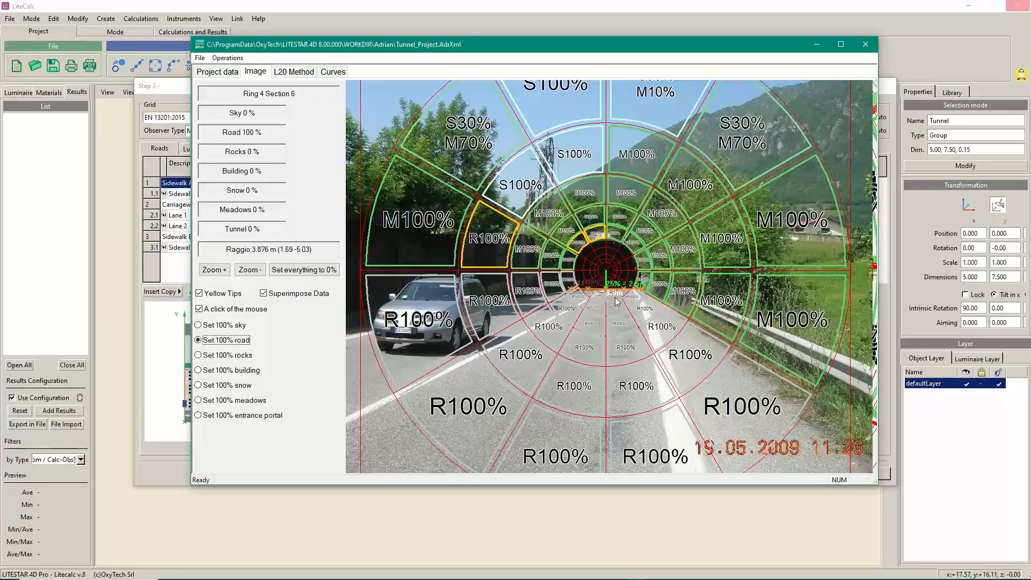
scroll(608, 334, "up", 2)
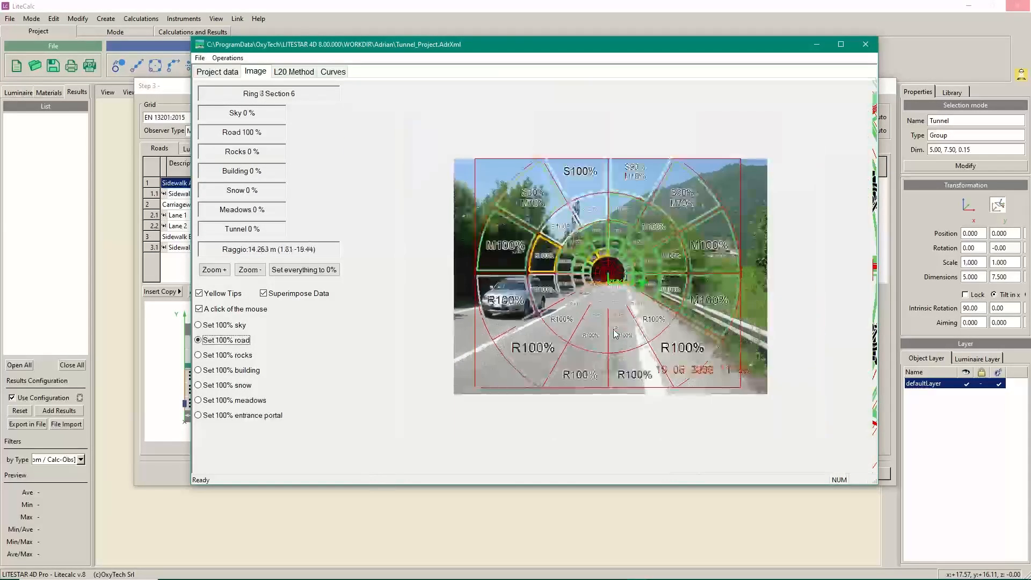
scroll(616, 335, "up", 3)
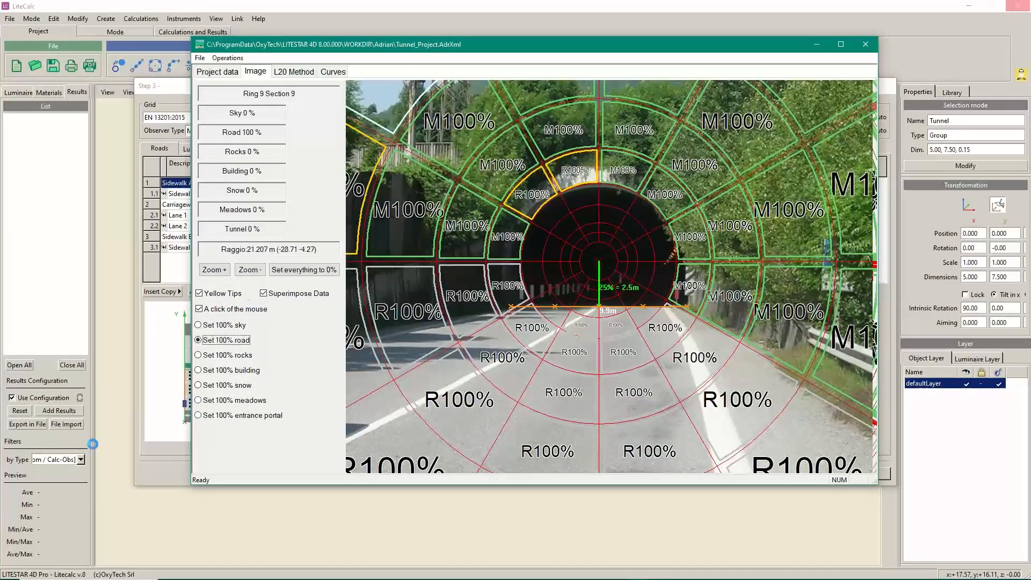
Mark the Ring 4 and Ring 3 sectors inside the tunnel opening as 100% tunnel
left_click(245, 415)
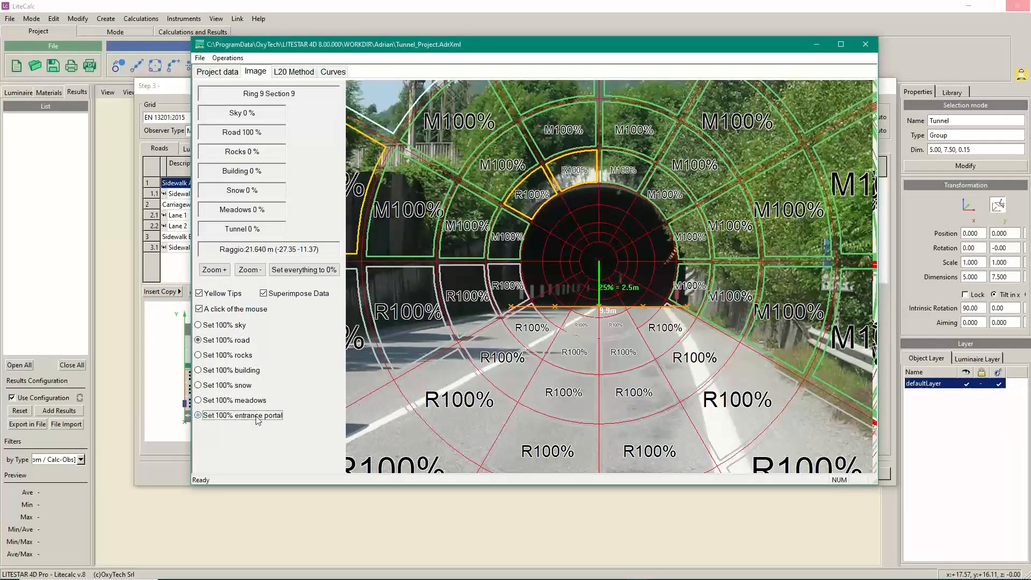
left_click(538, 275)
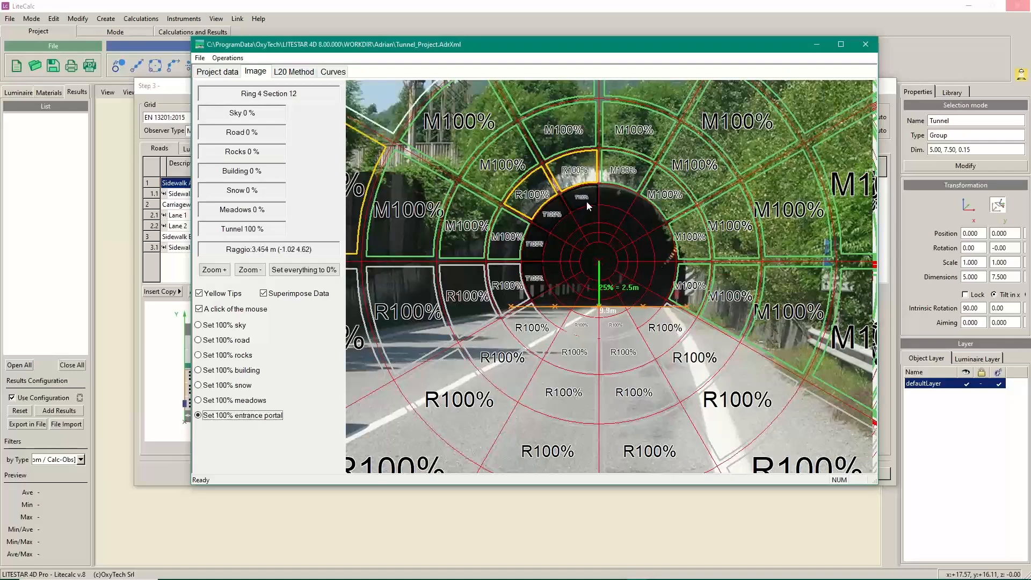
left_click(623, 200)
left_click(647, 219)
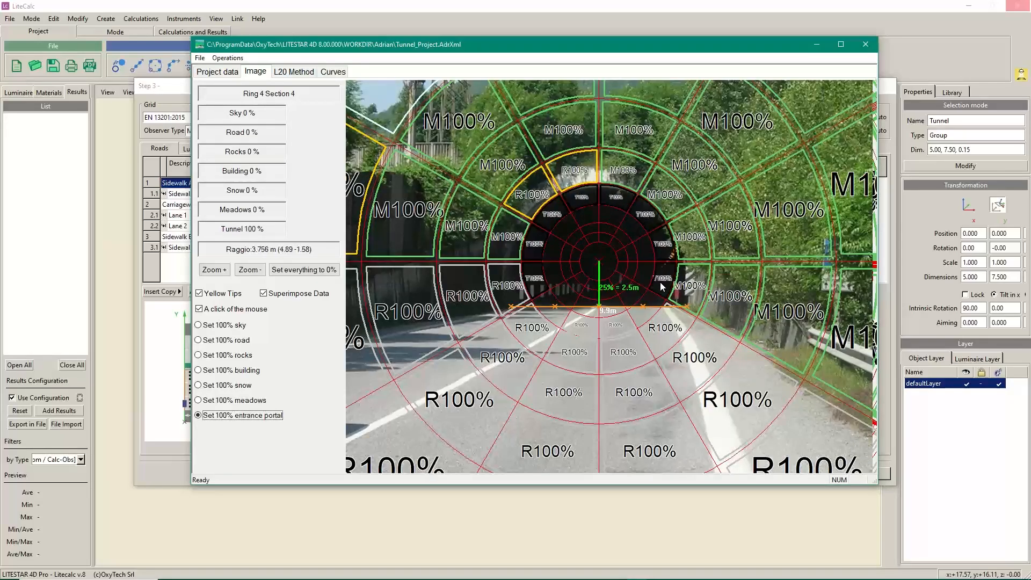
left_click(642, 245)
left_click(612, 217)
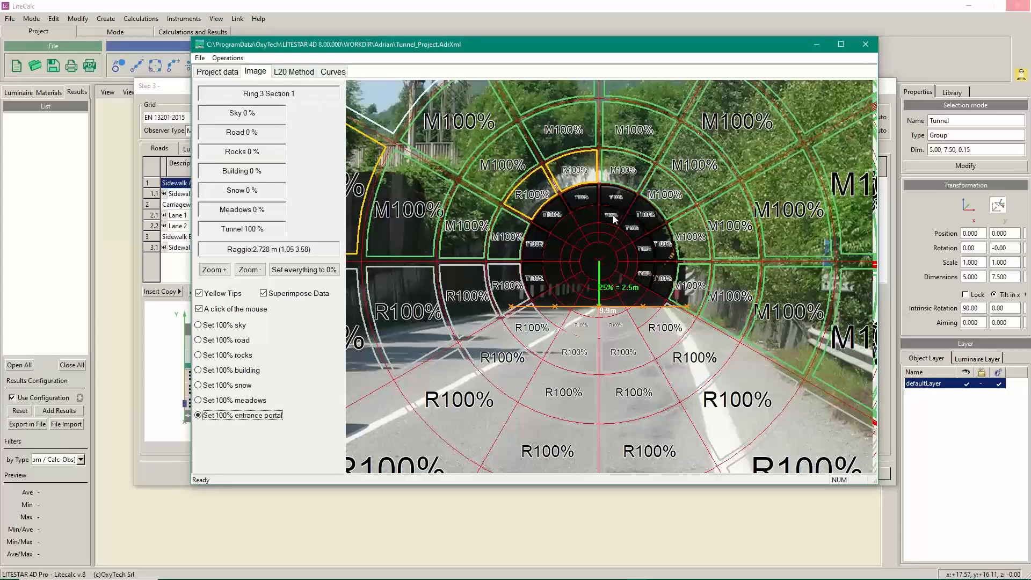
left_click(582, 217)
left_click(568, 229)
left_click(556, 250)
left_click(556, 274)
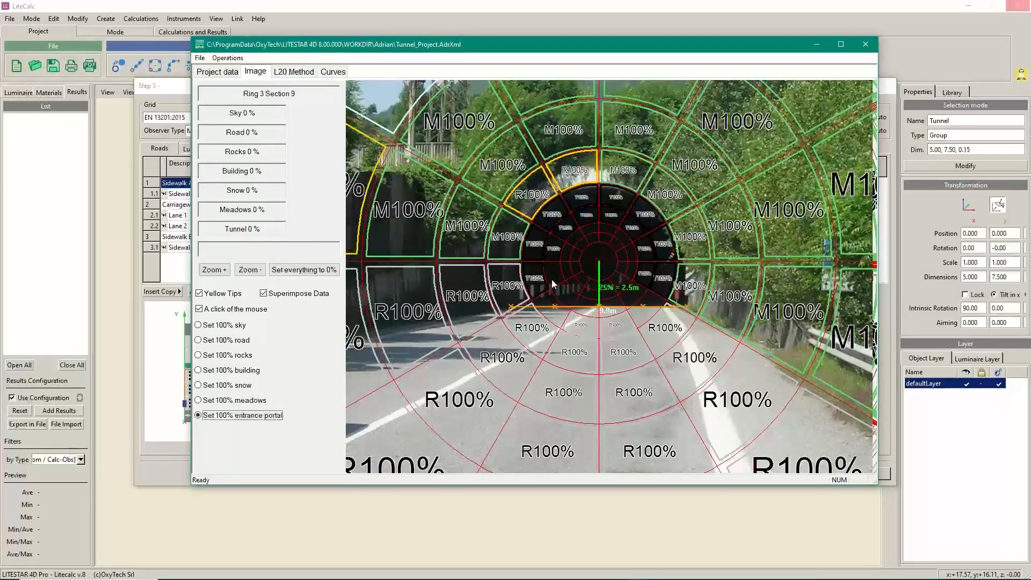
left_click(562, 294)
left_click(586, 309)
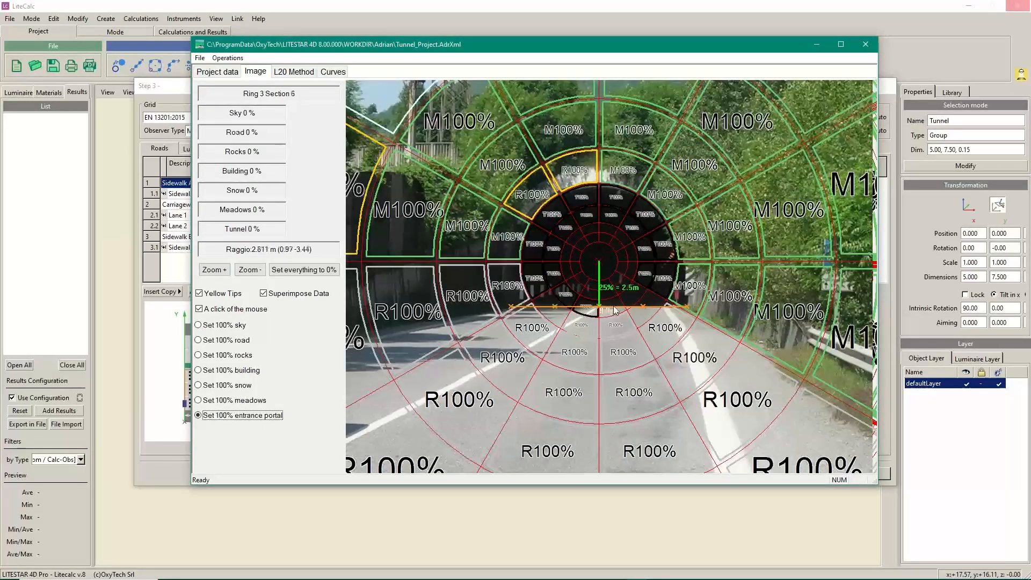
Mark Ring 2 sections 1–4 and 6–12 as tunnel
left_click(630, 263)
left_click(629, 250)
left_click(624, 235)
left_click(605, 227)
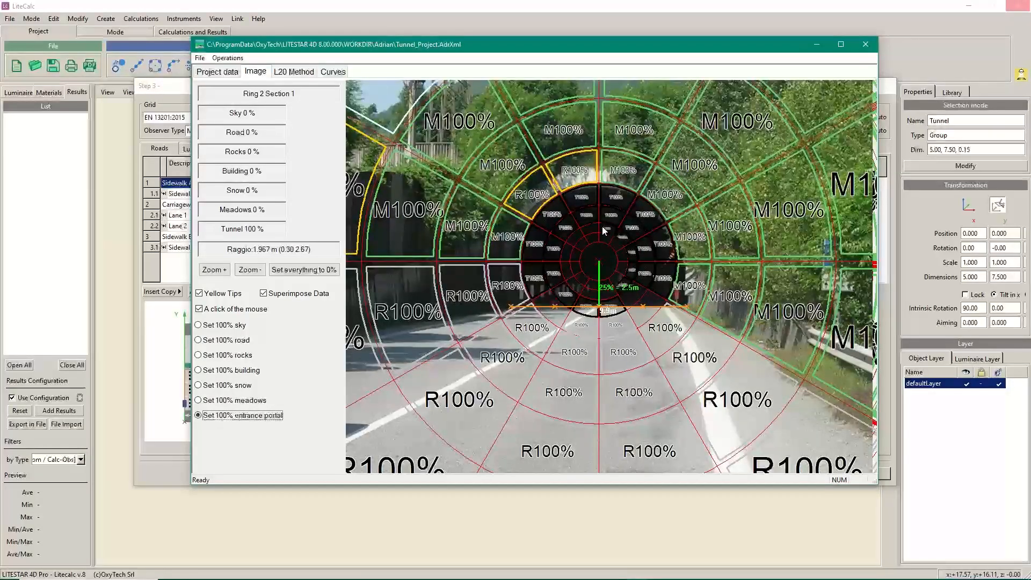
left_click(588, 230)
left_click(574, 237)
left_click(567, 253)
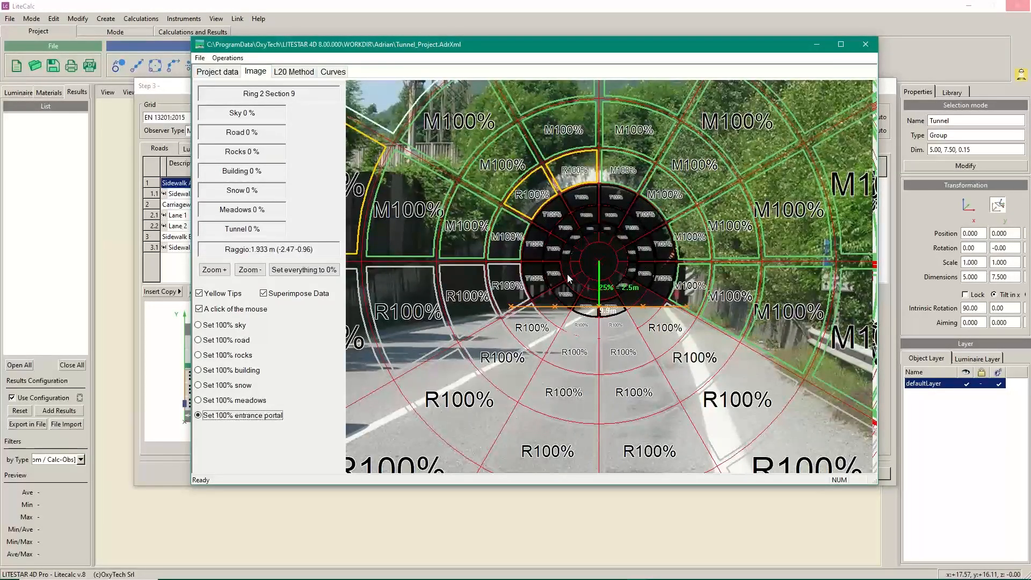
left_click(568, 275)
left_click(576, 284)
left_click(588, 290)
left_click(607, 291)
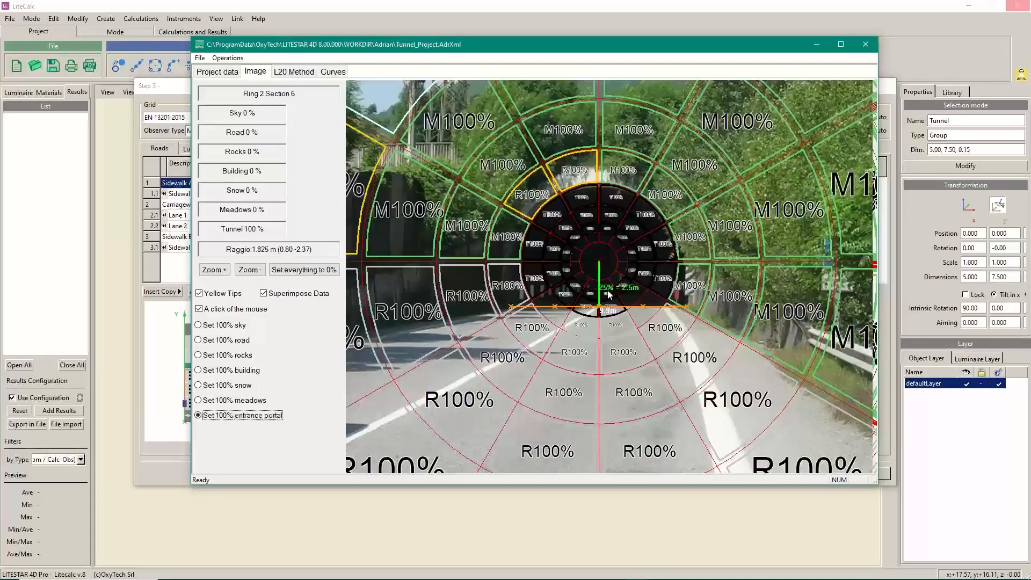
Mark Ring 1 sections 1–5 and 9–11 at the portal centre as tunnel
scroll(579, 272, "up", 3)
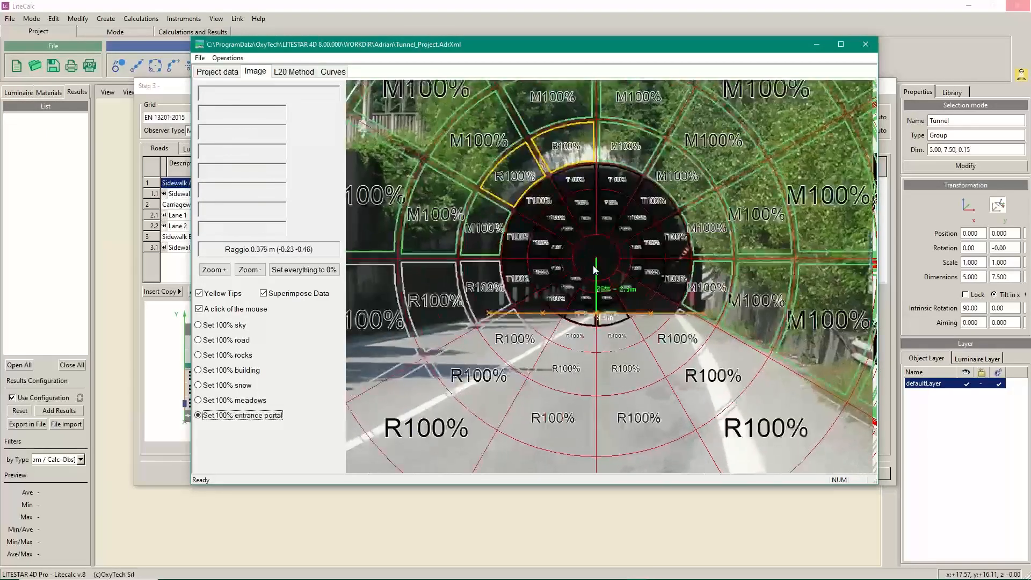
left_click(565, 263)
left_click(564, 244)
left_click(570, 230)
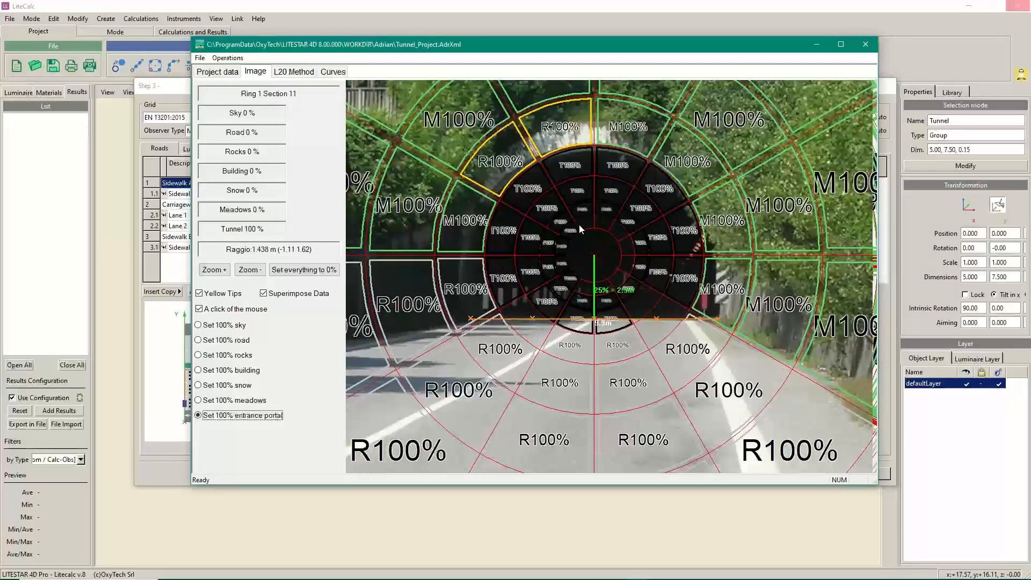
left_click(602, 221)
left_click(617, 230)
left_click(626, 247)
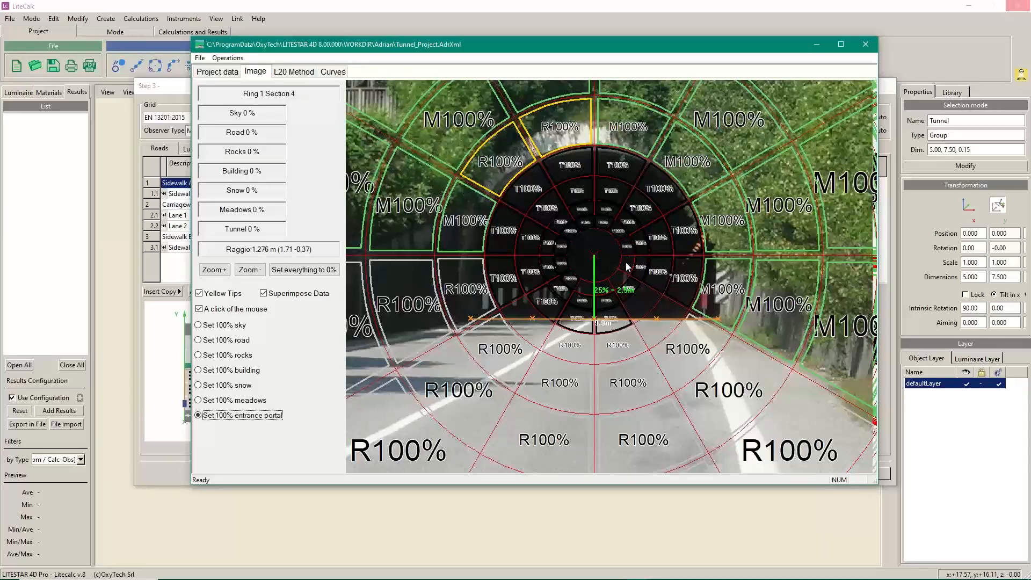
left_click(627, 262)
left_click(625, 281)
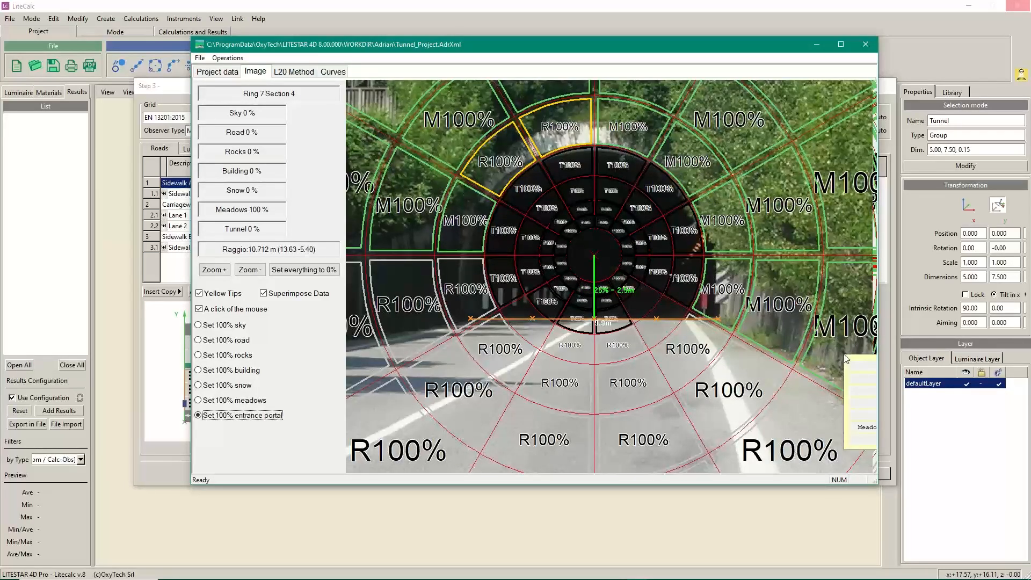
scroll(602, 257, "up", 5)
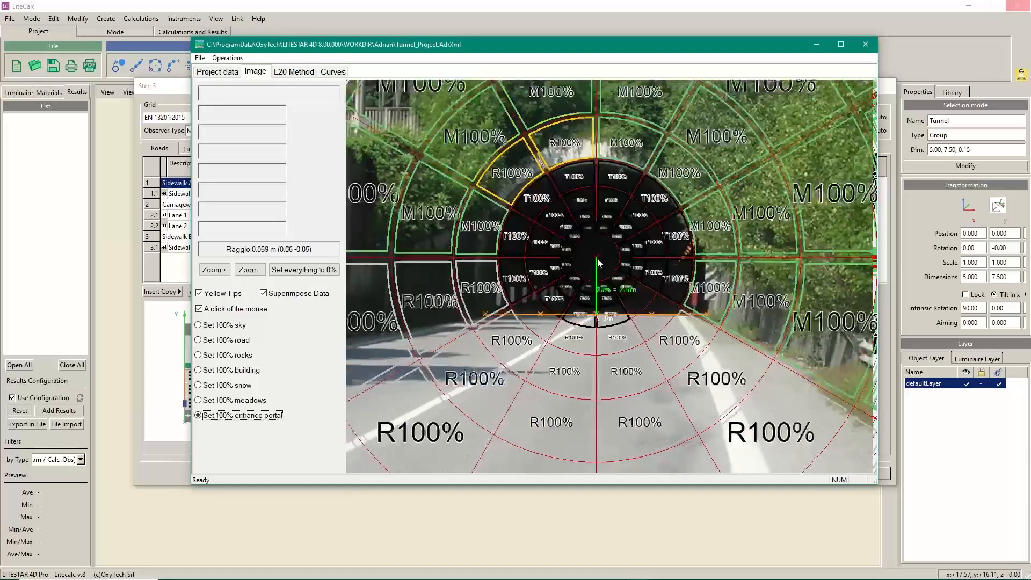
scroll(600, 270, "down", 3)
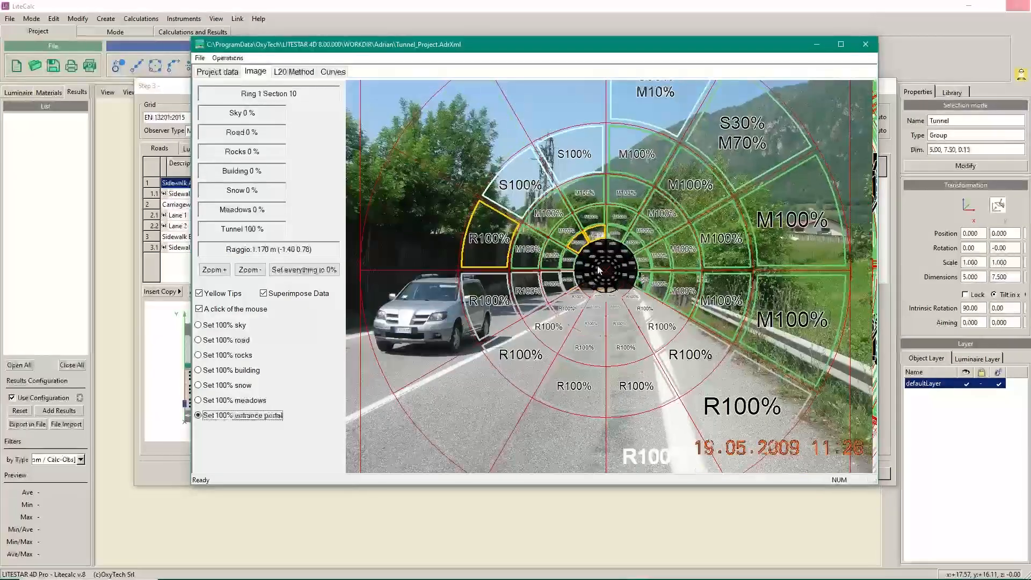
scroll(600, 269, "up", 2)
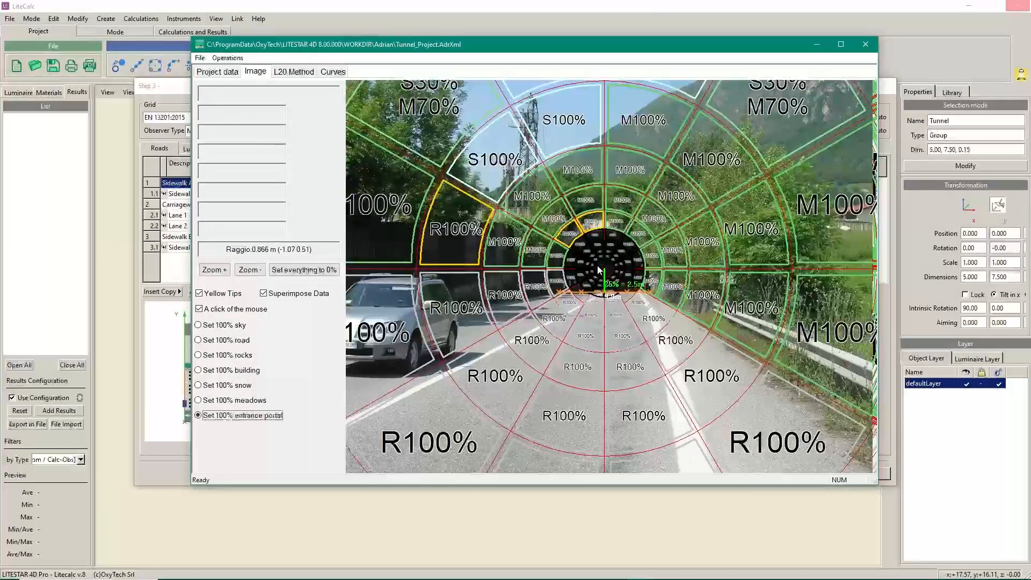
left_click(333, 72)
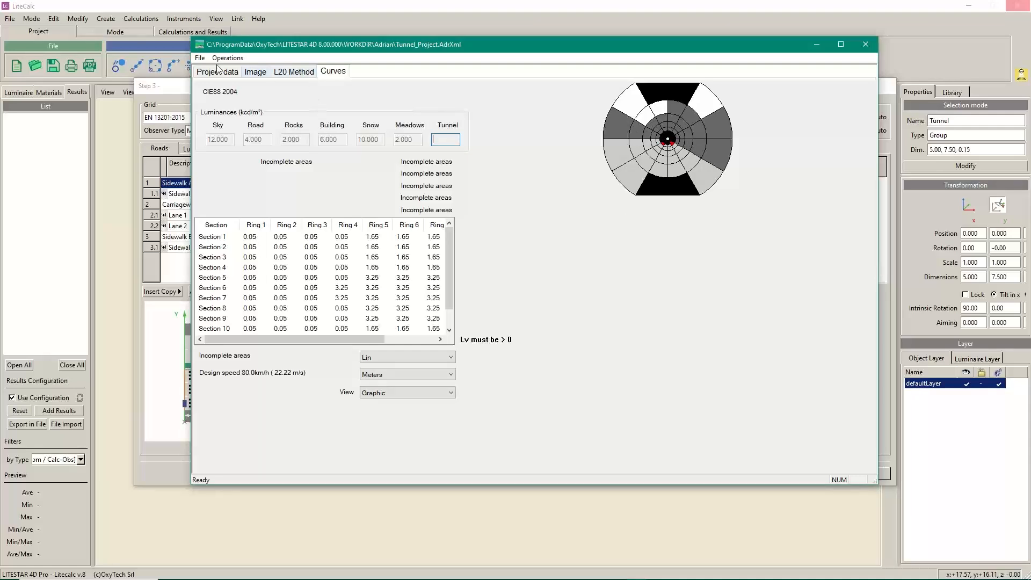
left_click(256, 72)
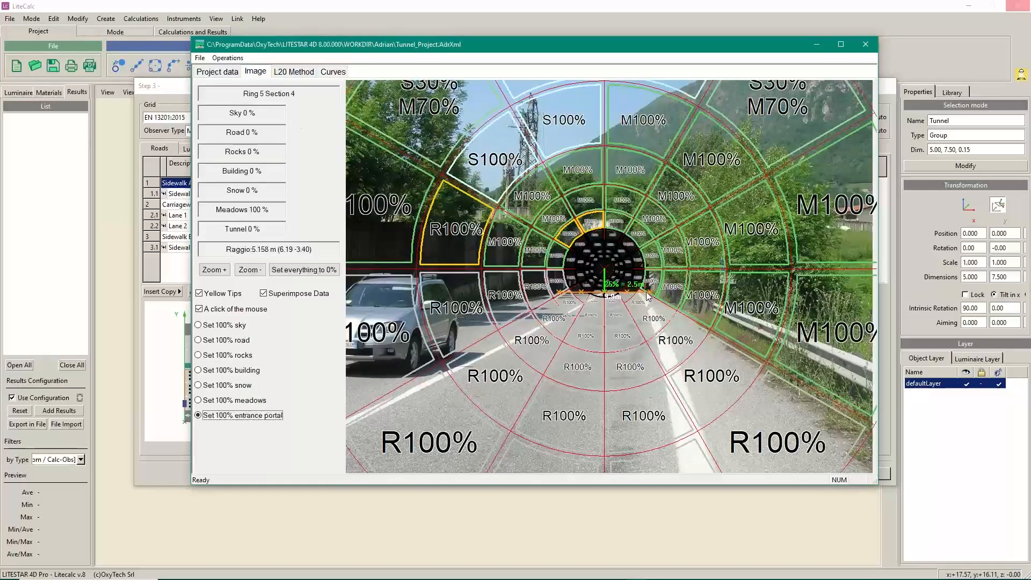
Mark a portal cell as tunnel and the cells beside the tunnel floor as road, then show the luminance curves
scroll(647, 297, "up", 2)
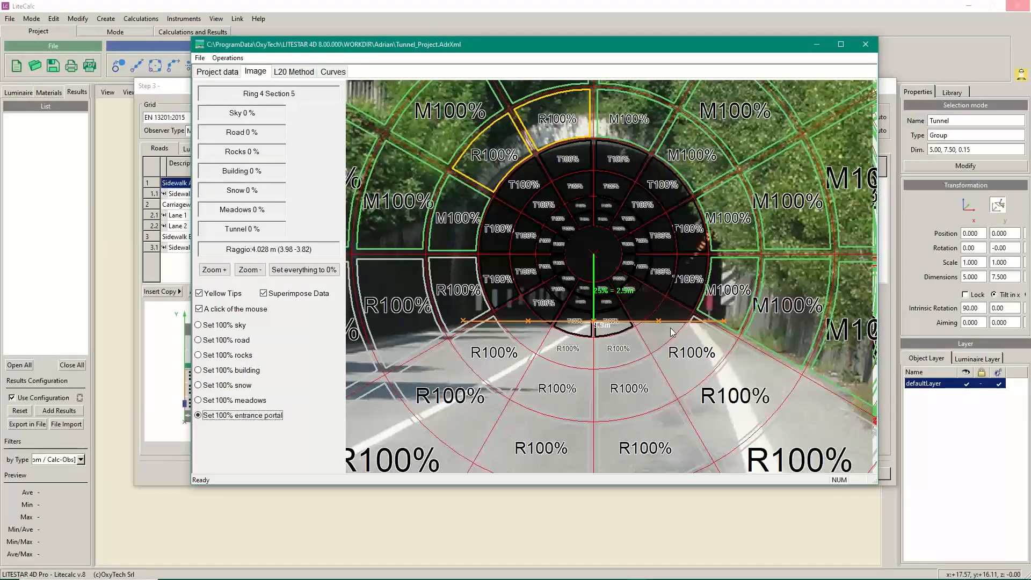
left_click(650, 311)
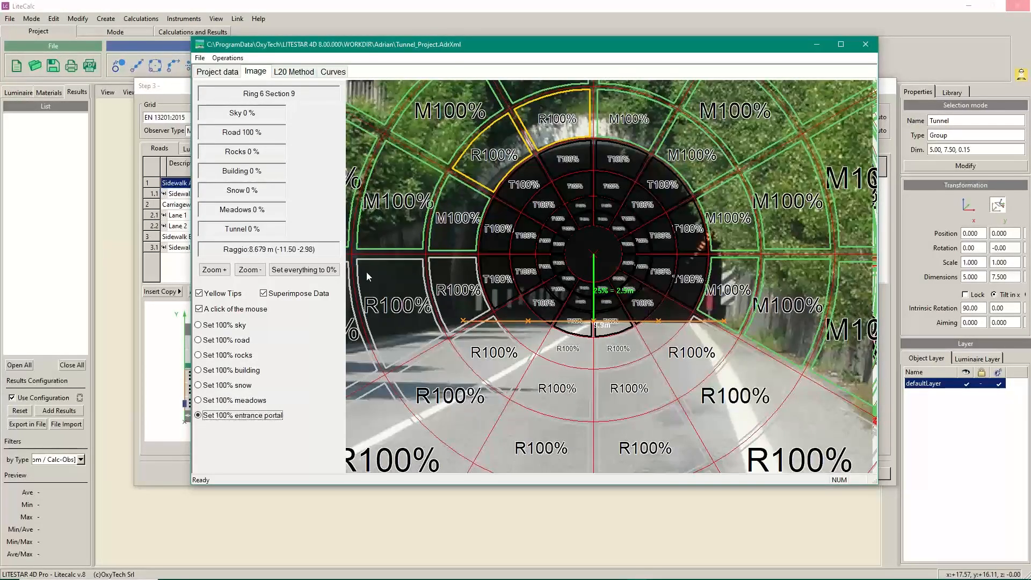
left_click(229, 340)
left_click(533, 334)
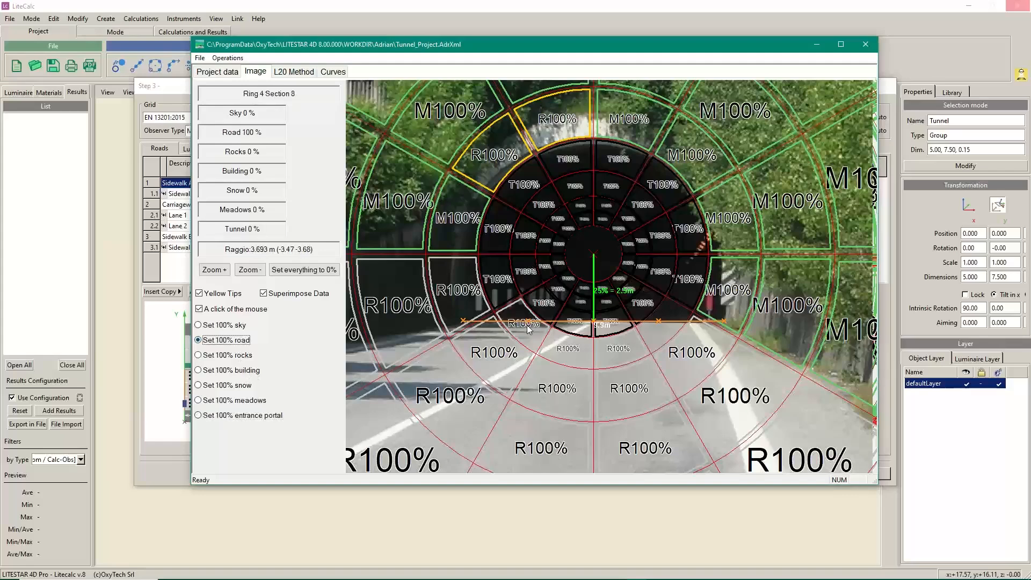
left_click(639, 325)
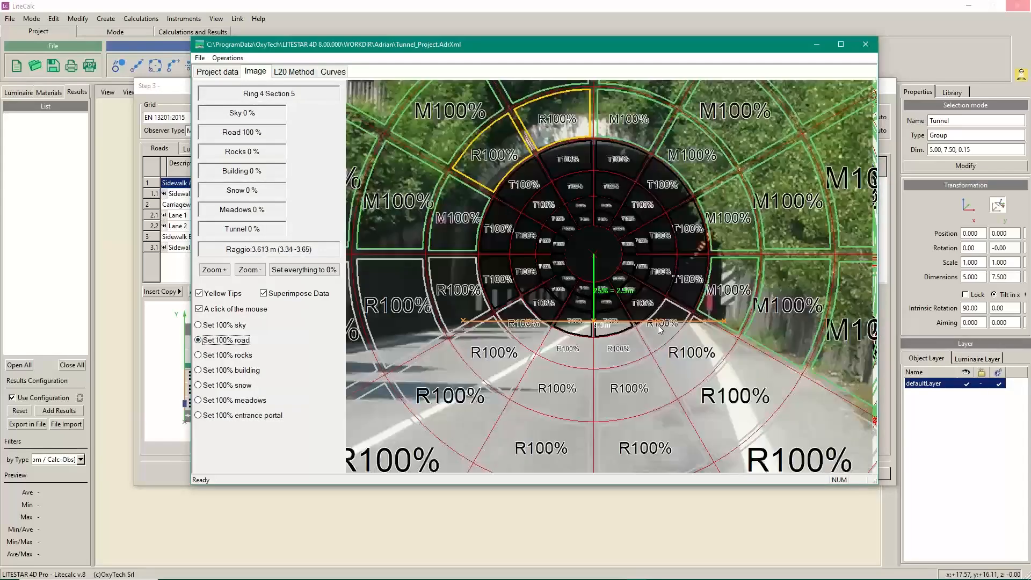
left_click(333, 71)
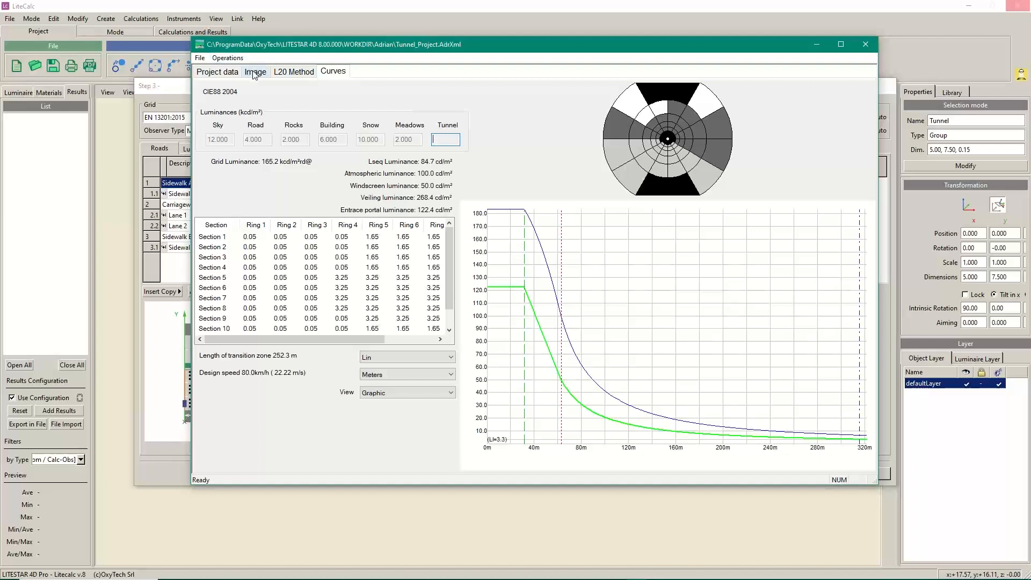
Return to the Image page and zoom out until the whole zoned portal photo fits
left_click(295, 76)
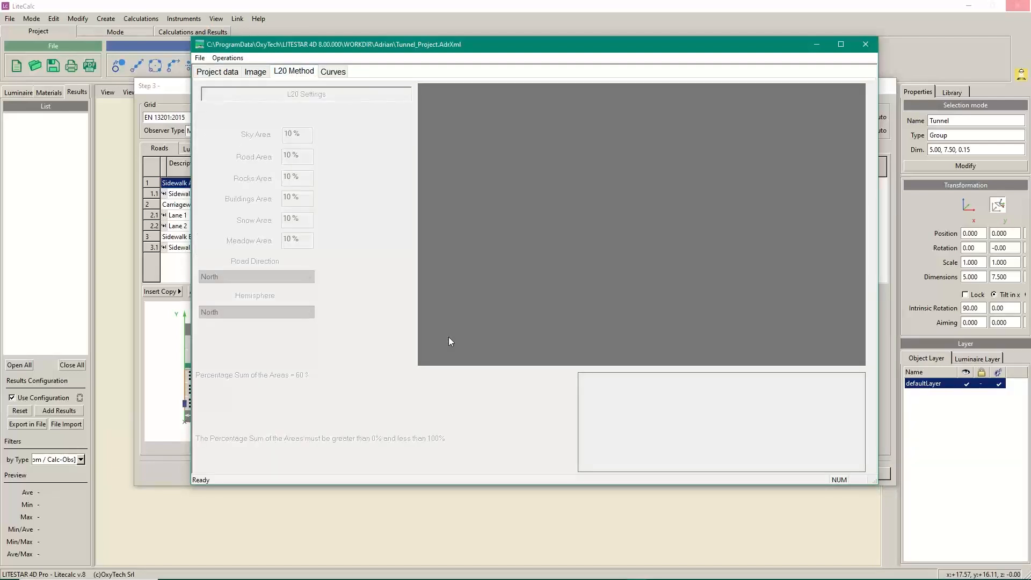
left_click(259, 72)
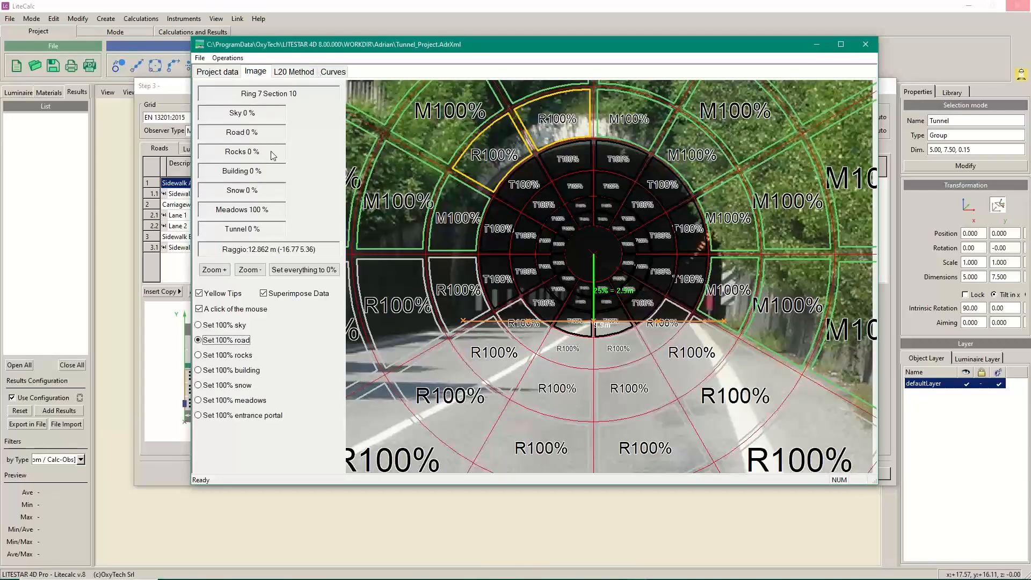
scroll(584, 231, "down", 5)
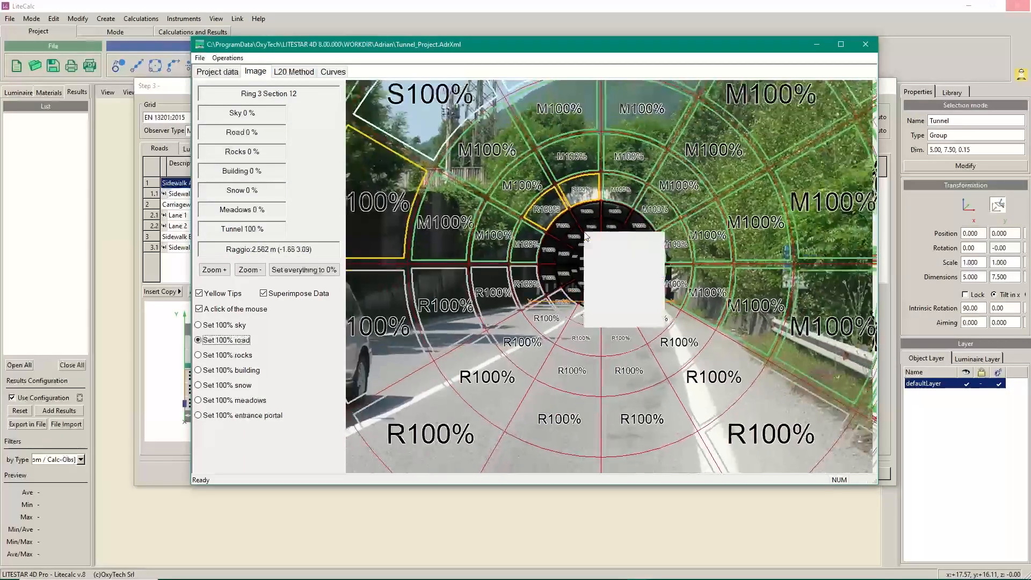
scroll(585, 231, "down", 3)
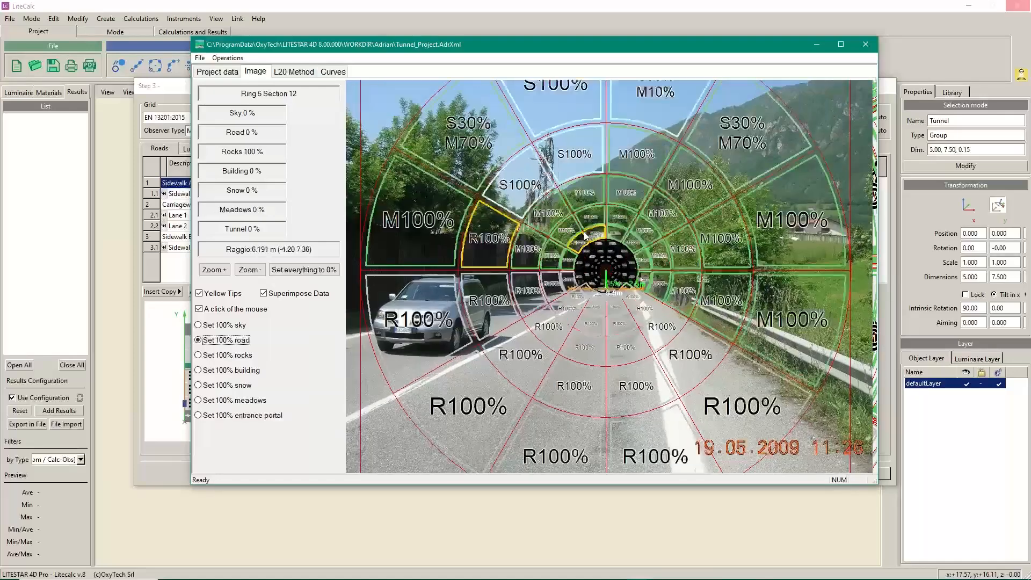
scroll(585, 234, "down", 2)
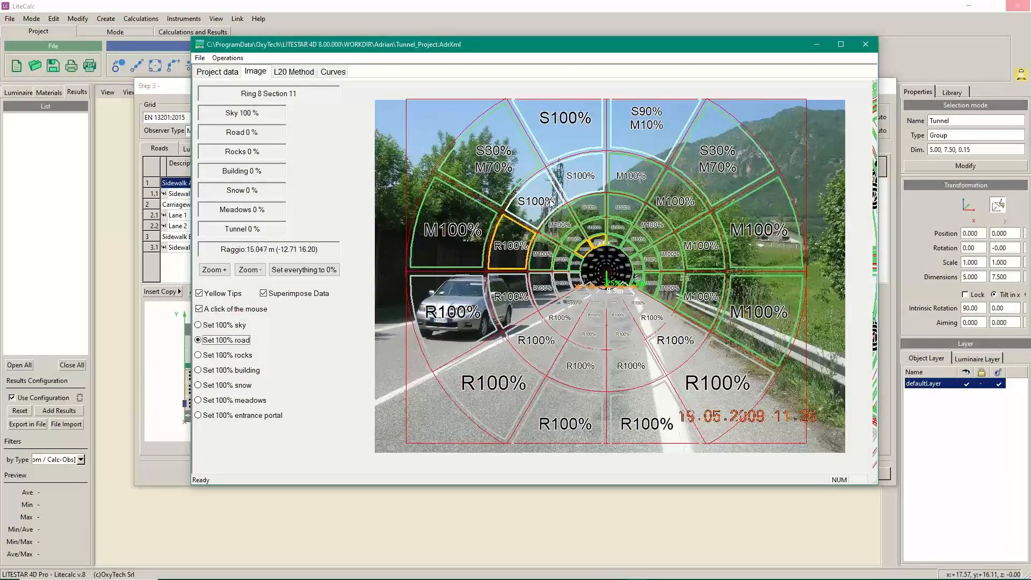
Show the L20 Method page with its six 10% area shares totalling 60%
left_click(296, 70)
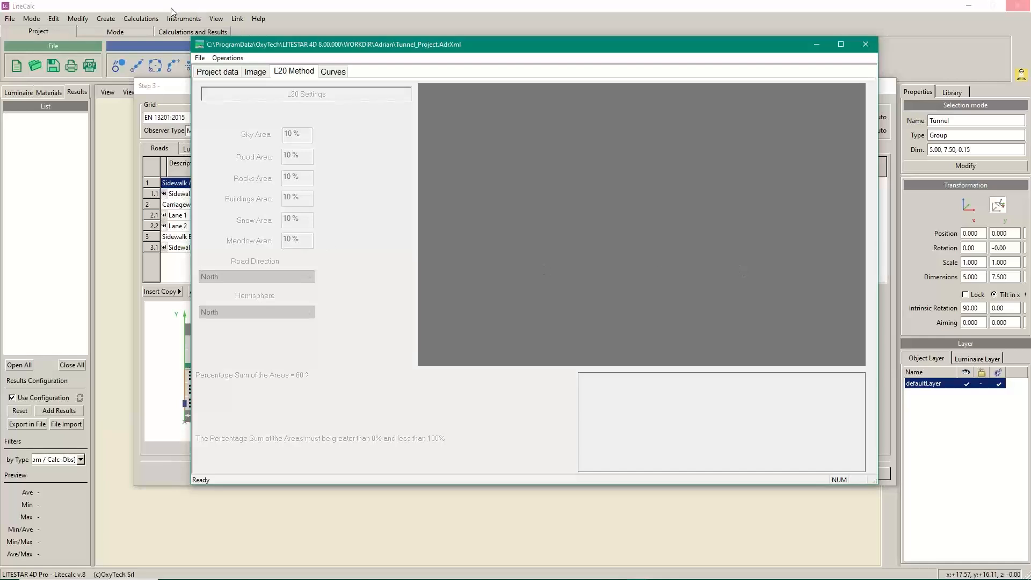
Return to the portal photo, read the sector tooltips, and dismiss the File menu
left_click(255, 72)
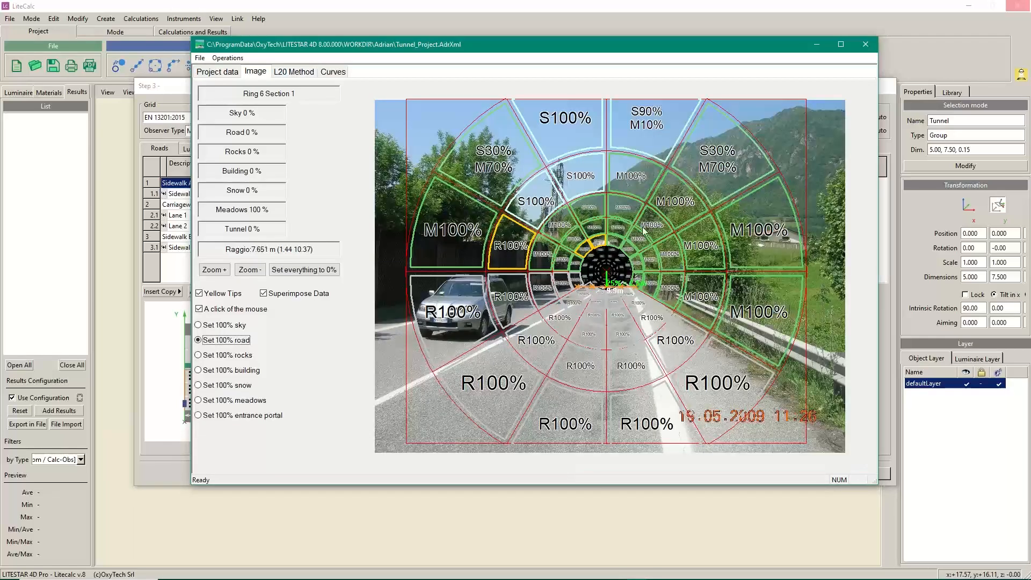
mouse_move(646, 228)
mouse_move(698, 223)
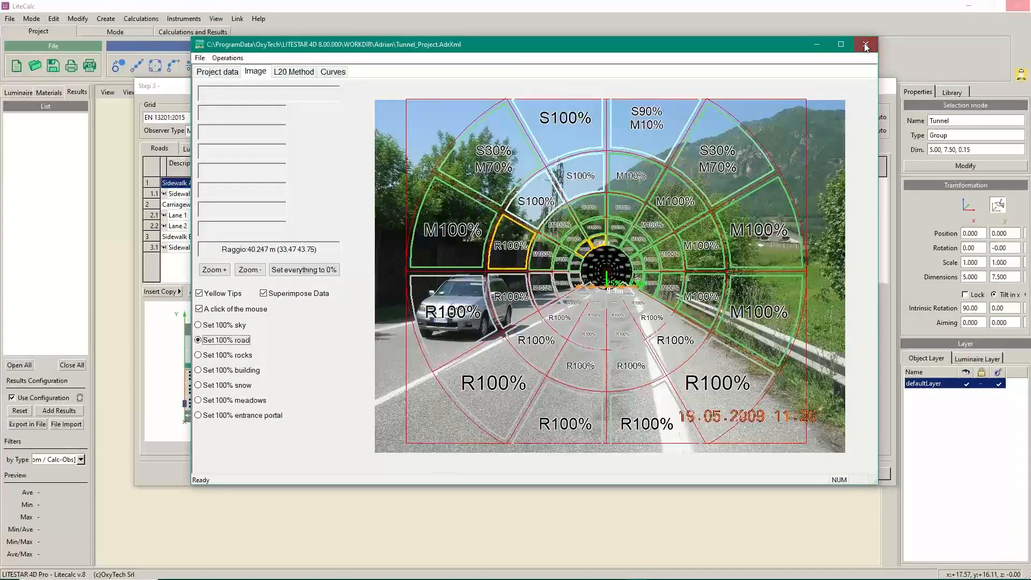
left_click(200, 58)
key("Escape")
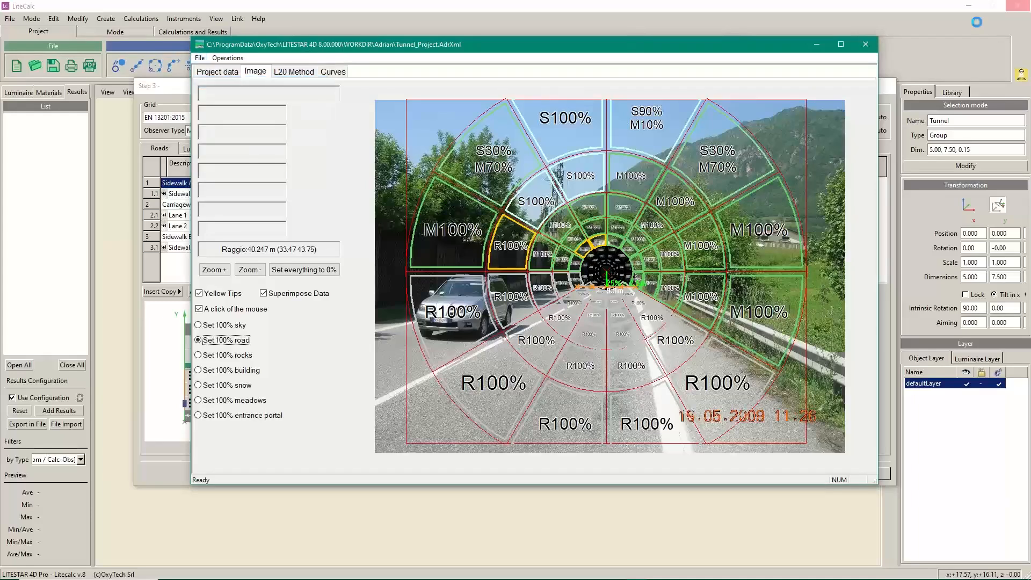
Close the portal image window and display Row A's 45 PHILEO luminaires in Step 3
left_click(865, 45)
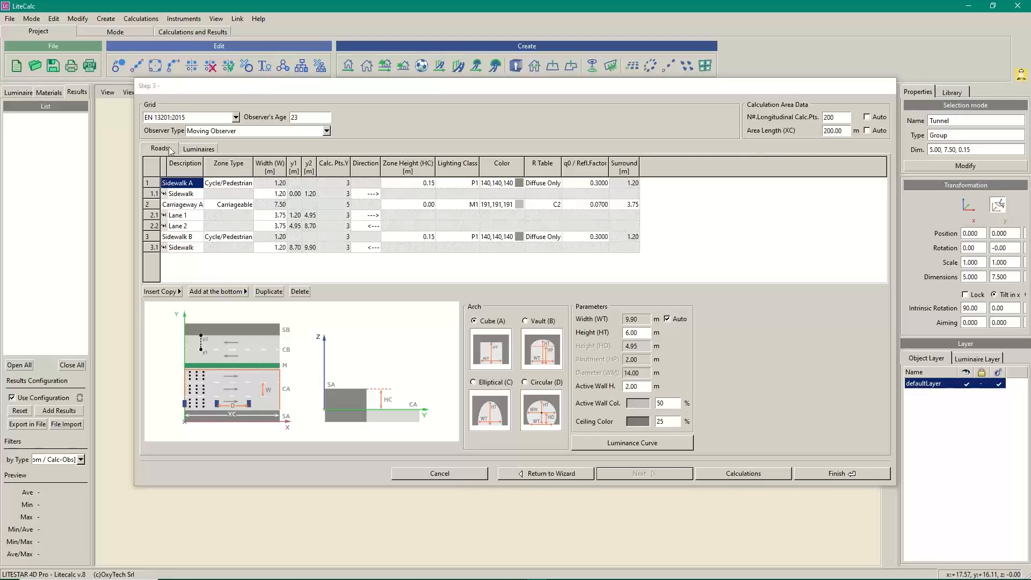
left_click(196, 149)
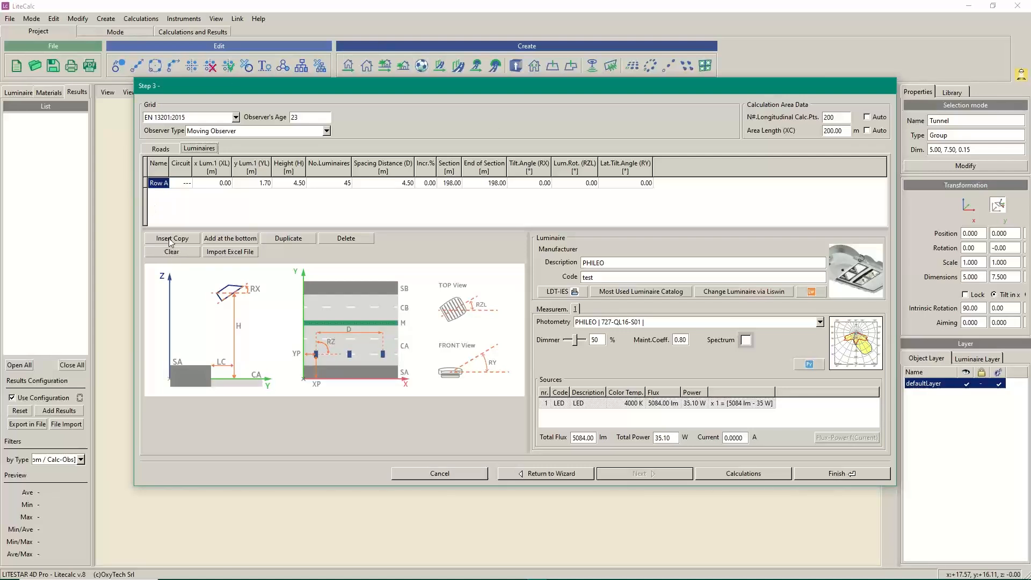
Insert a copy of luminaire row Row A, bringing up the Liswin catalogue
left_click(146, 184)
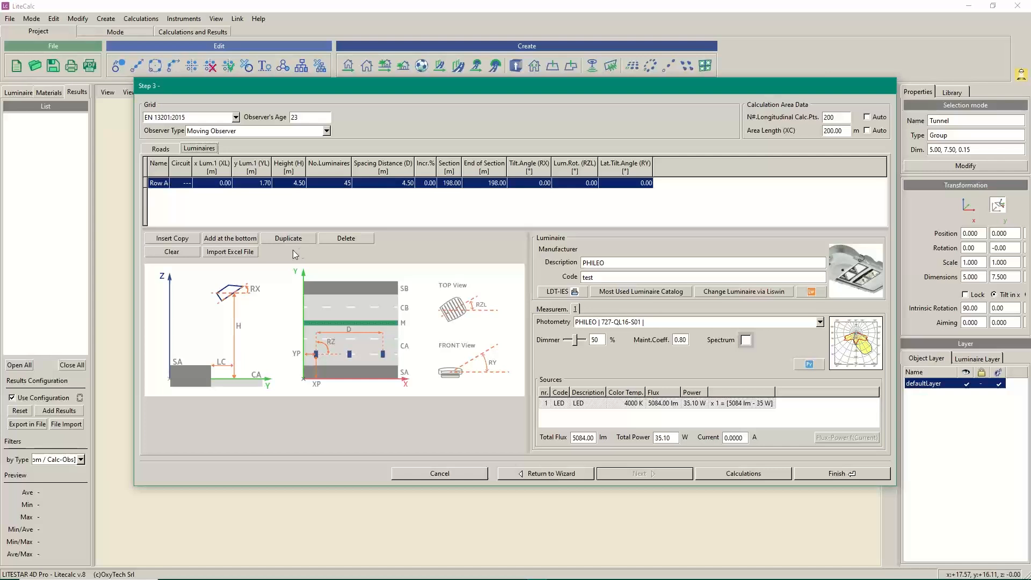
left_click(172, 237)
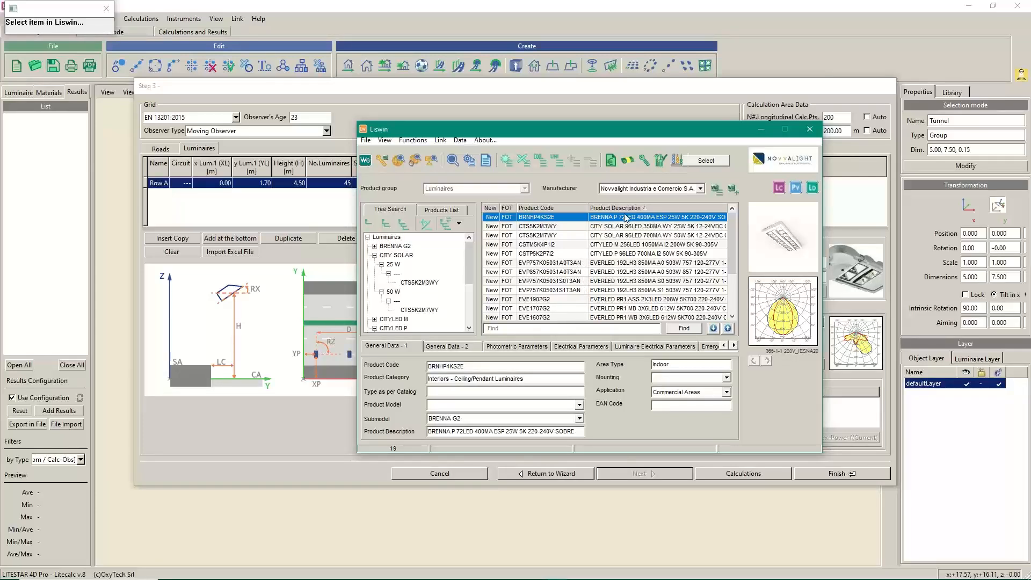
Select the EVERLED EVP857K05031A0T3AN floodlight in Liswin for the new row
left_click(614, 272)
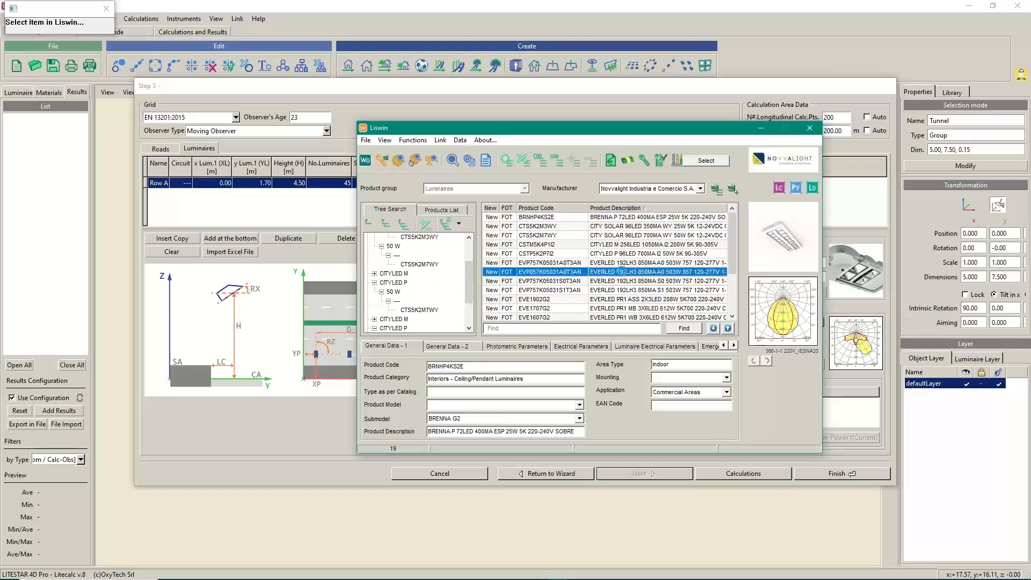
left_click(705, 163)
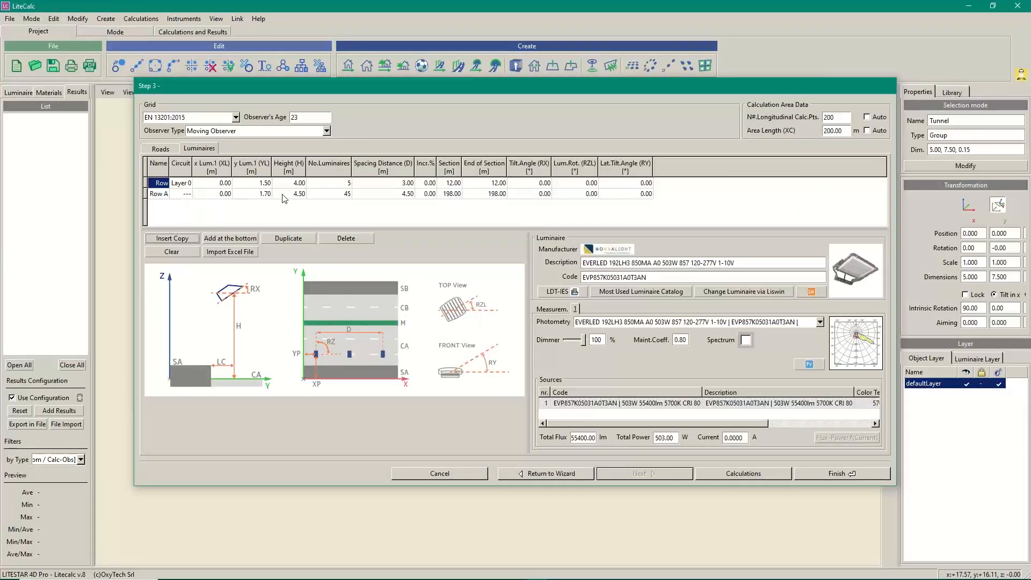
Name the second luminaire row Perm and the new first row R1
left_click(159, 193)
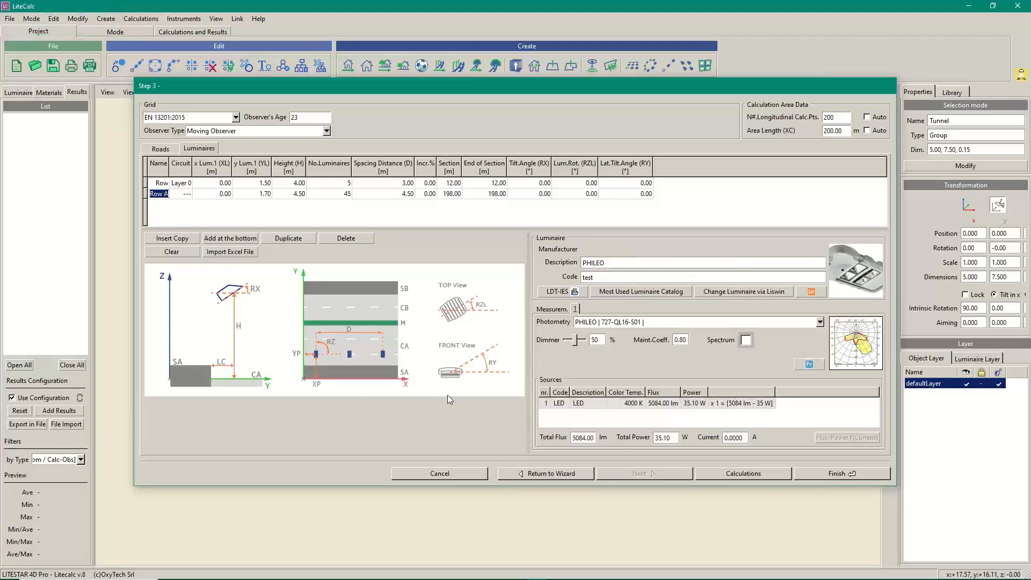
type("Perm")
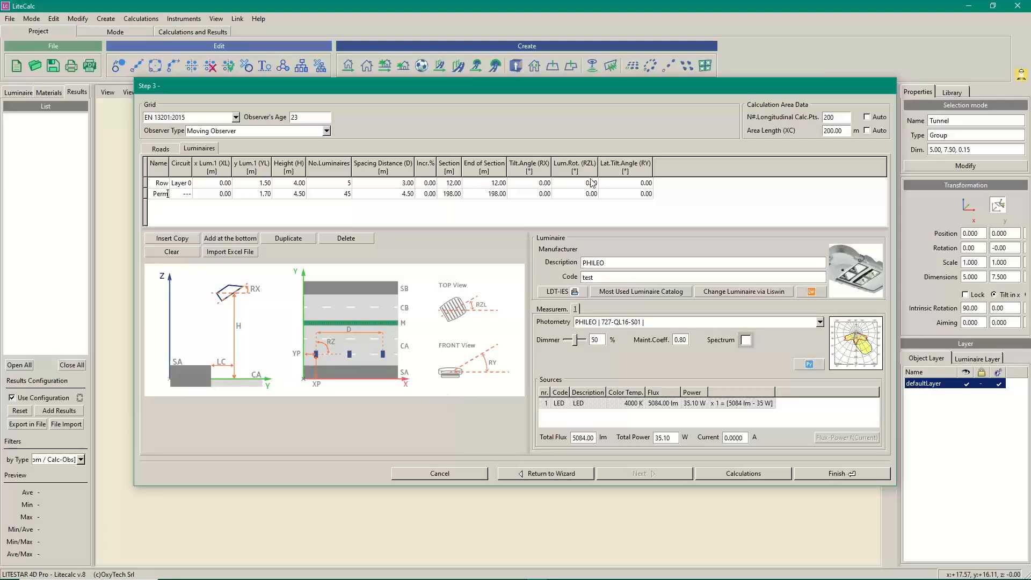
left_click(158, 184)
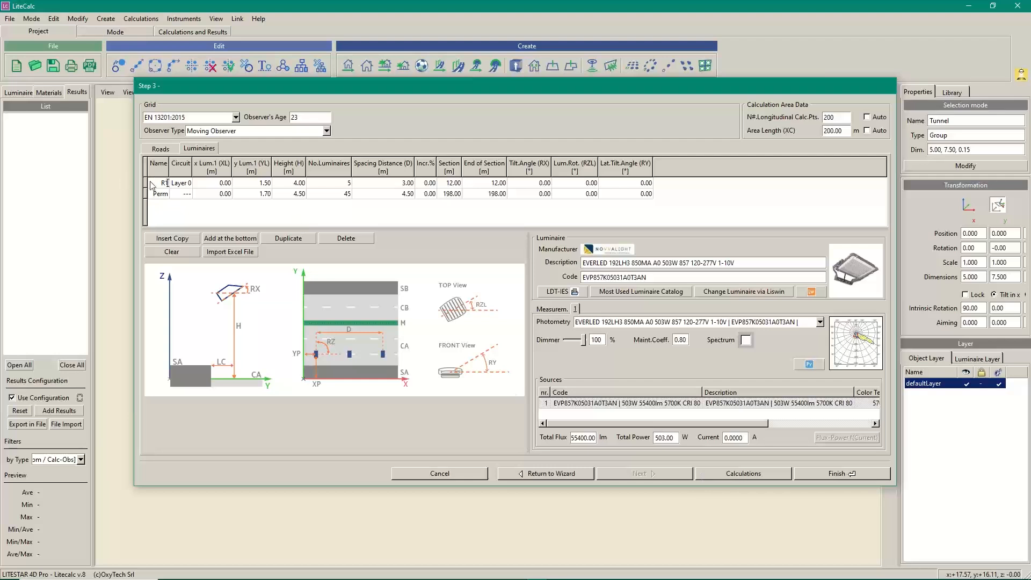
left_click(150, 183)
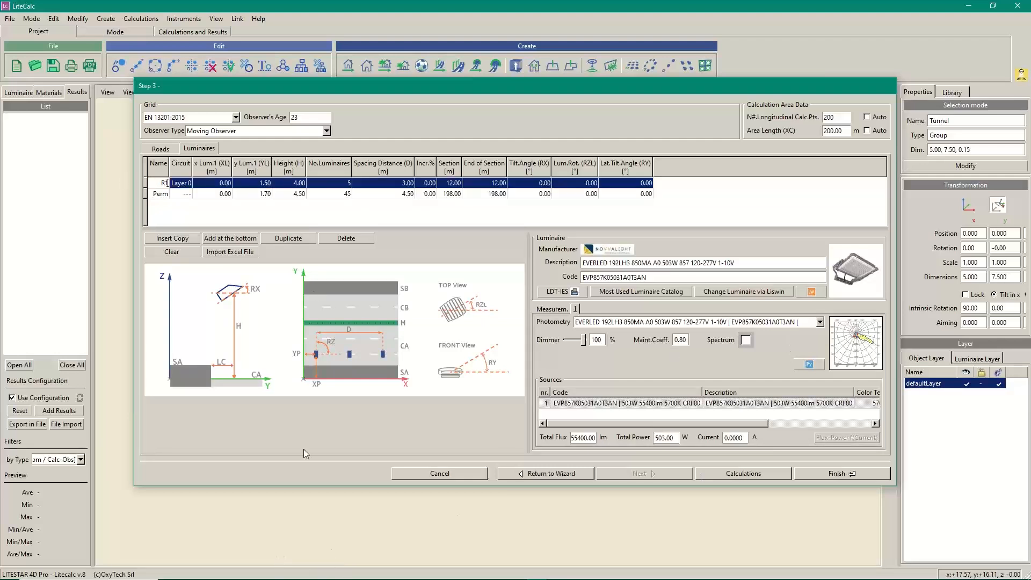
Drag 170-F740-FSG-36F-IM.OXL from Explorer onto row R1, replacing the EVERLED floodlight
key("alt+Tab")
key("alt+Tab")
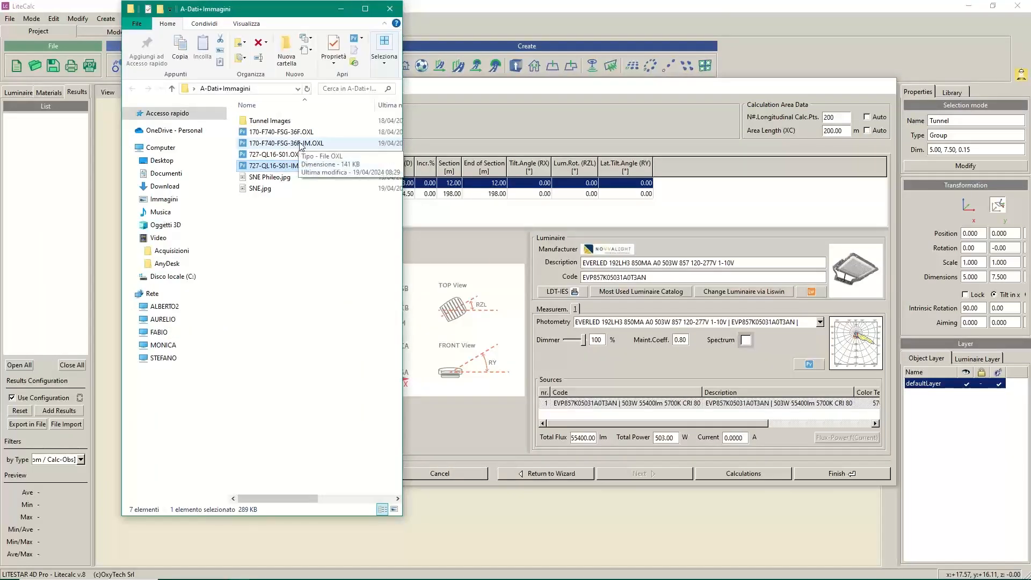
left_click_drag(301, 144, 630, 333)
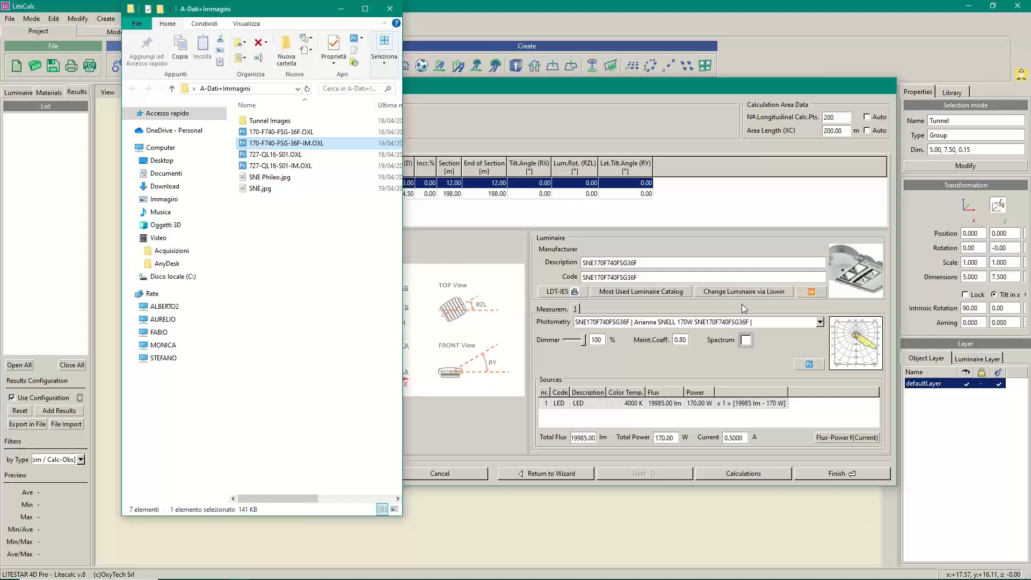
left_click(343, 12)
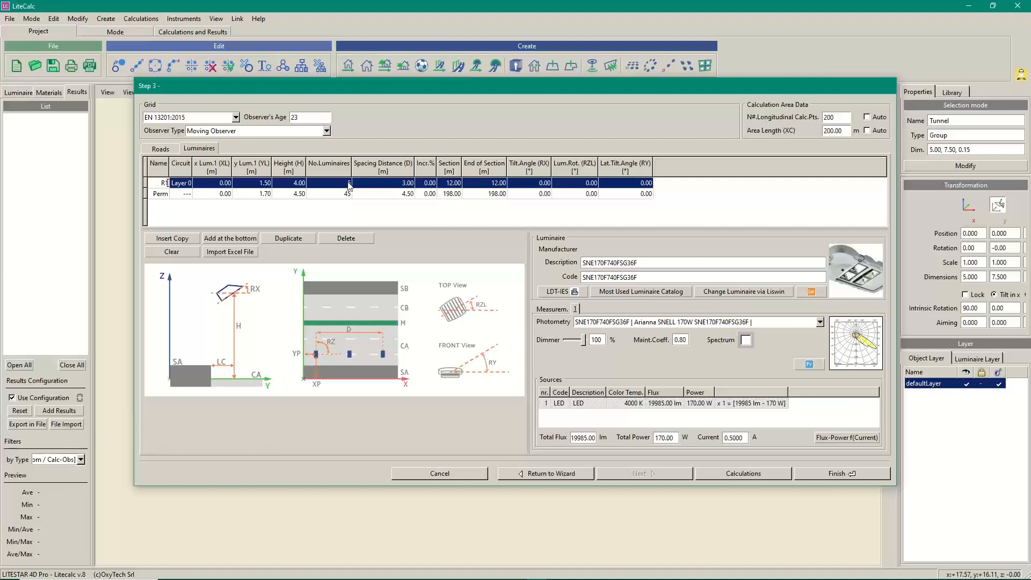
Set Perm's longitudinal start position XL to 3 m
left_click(226, 194)
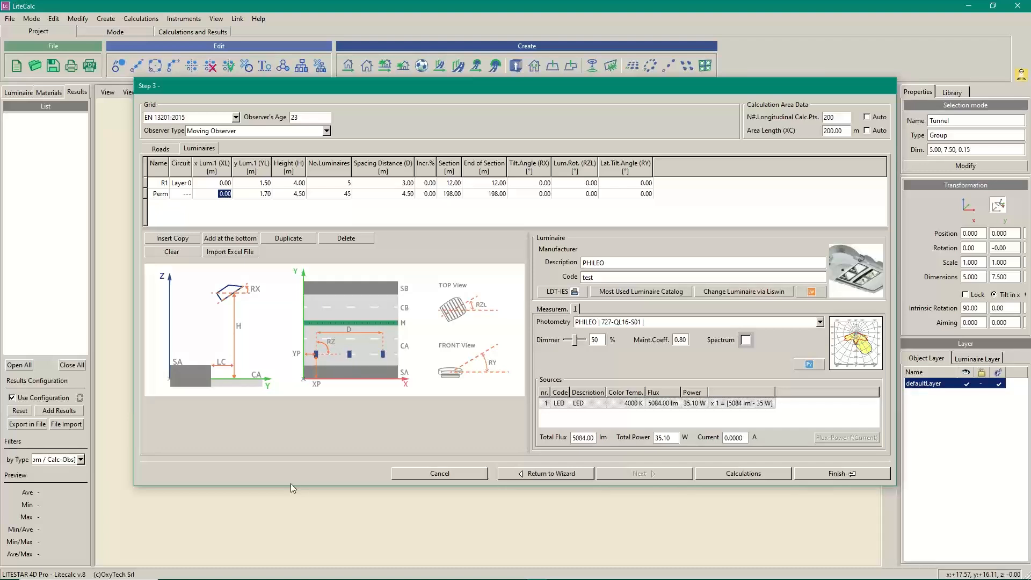
type("3")
key("Tab")
Place R1 at XL 5 m, YL 4.5 m, height 4.5 m, and edit its spacing
left_click(225, 183)
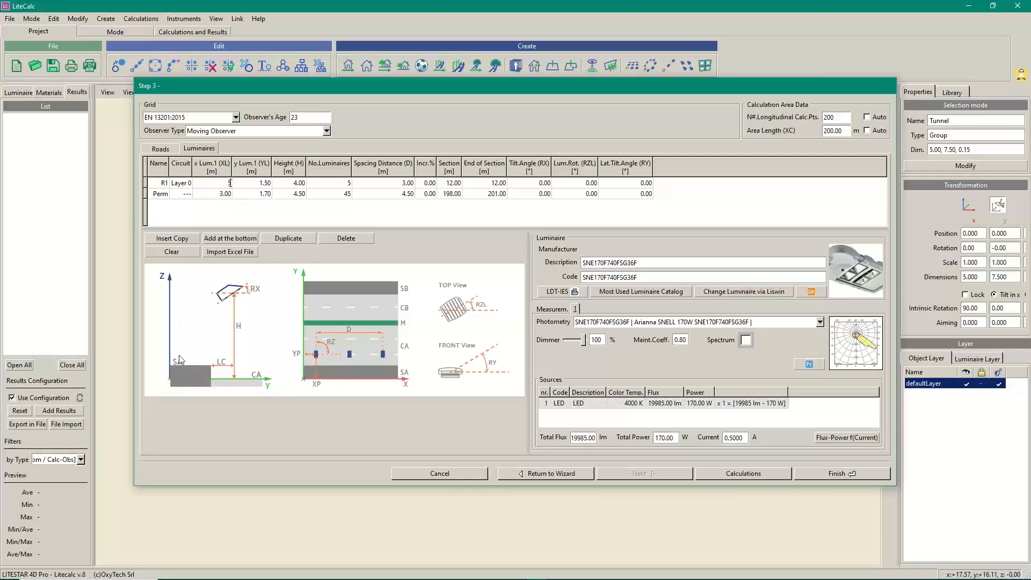
key("Tab")
type("4.5")
key("Tab")
type("4")
key("Tab")
left_click(408, 184)
left_click(408, 184)
left_click(455, 183)
From the Roads page, plot the tunnel luminance curves over the 252.3 m transition zone
left_click(160, 148)
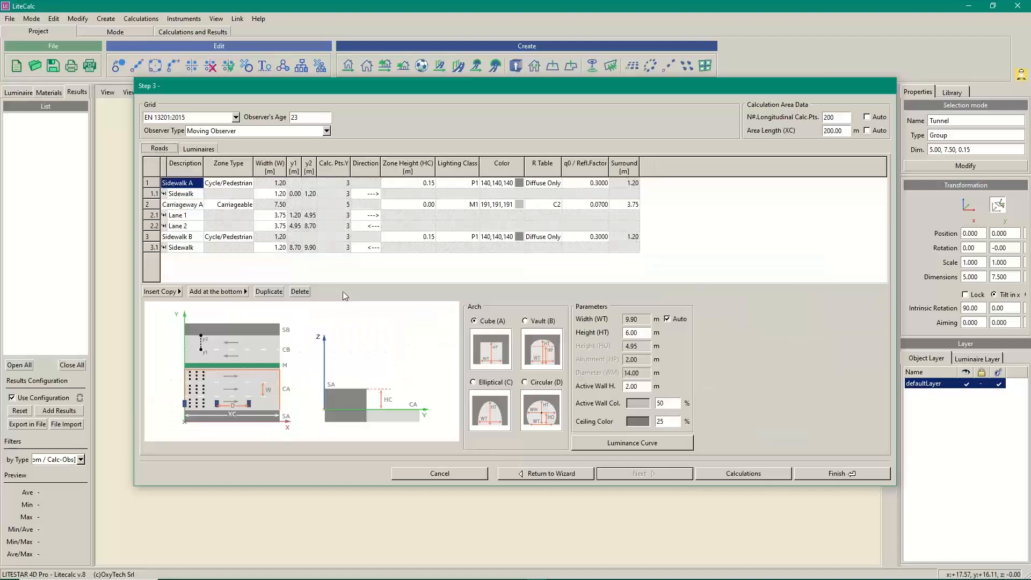
left_click(632, 444)
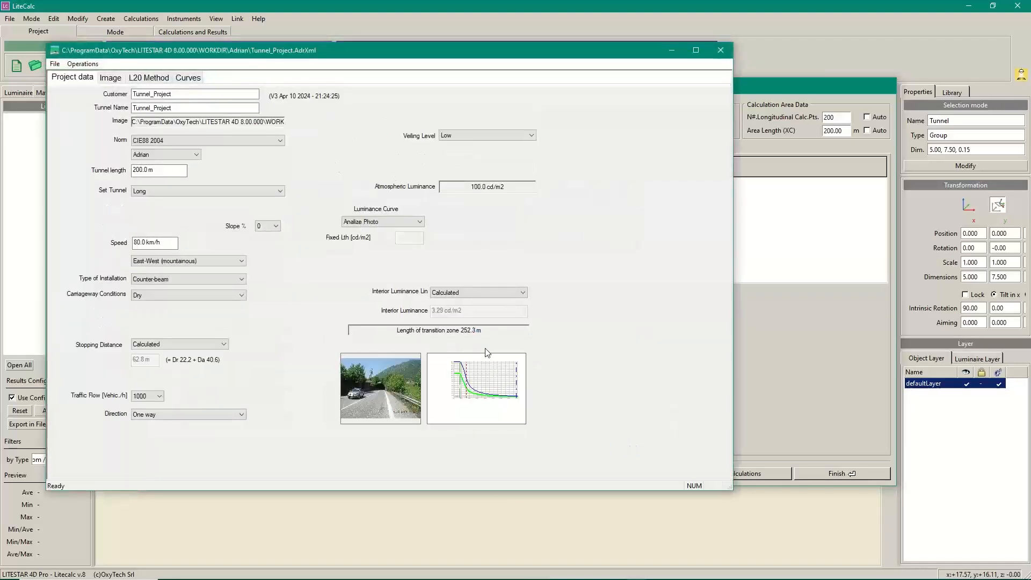
left_click(189, 79)
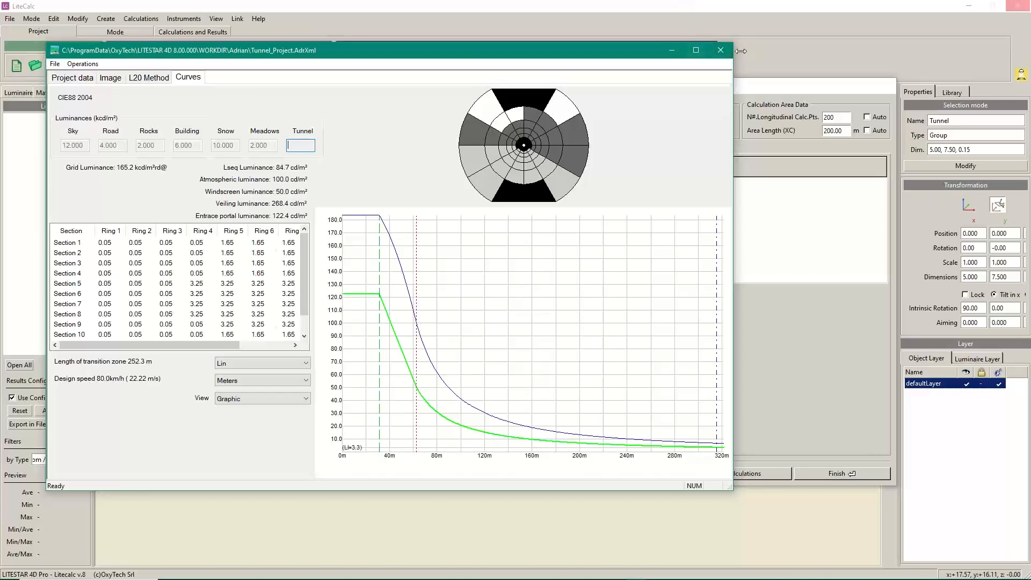
Close the luminance curve and set R1's section to 40 m, giving 14 luminaires ending at 45 m
left_click(721, 49)
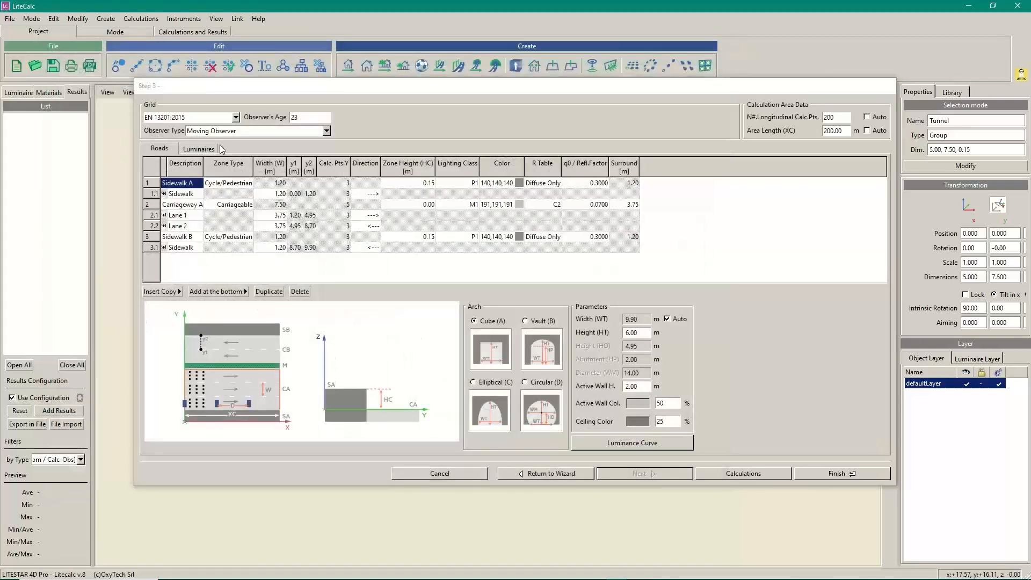
left_click(199, 148)
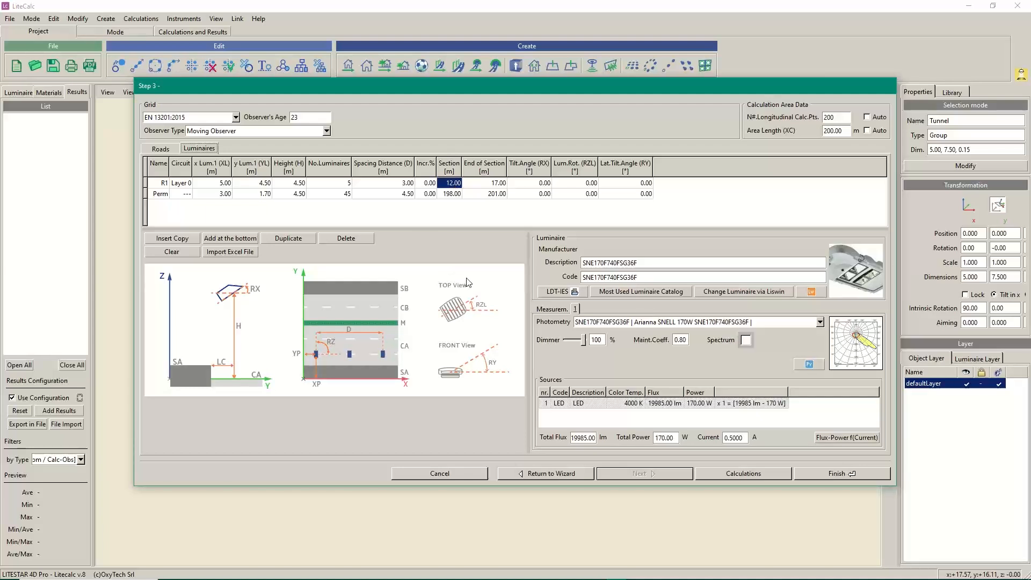
double_click(452, 183)
type("40")
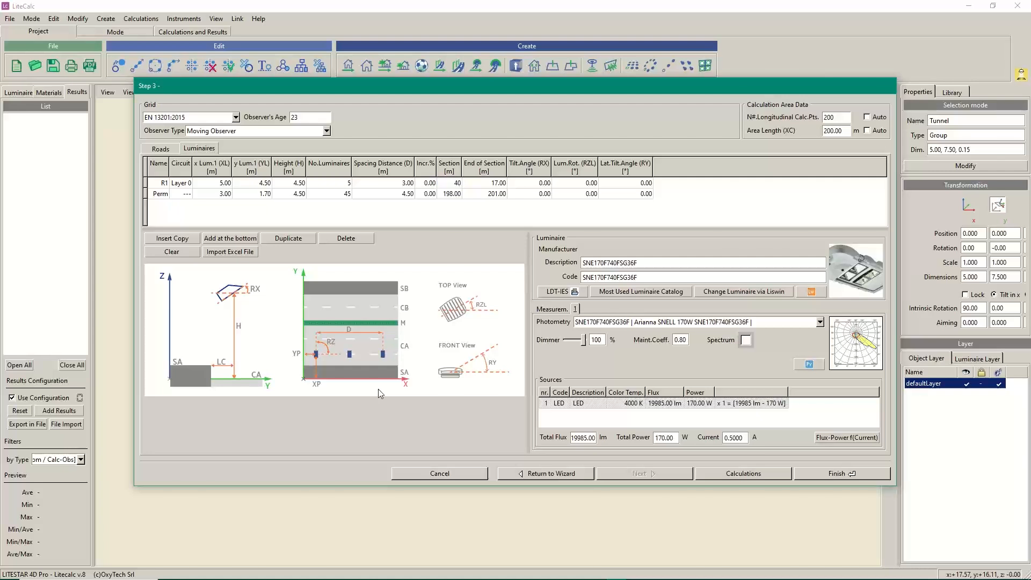
key("Tab")
left_click_drag(573, 438, 597, 438)
left_click_drag(745, 438, 578, 577)
Raise R1's drive current to 0.75 A, giving 22255.98 lm total flux and 191 W
left_click(832, 439)
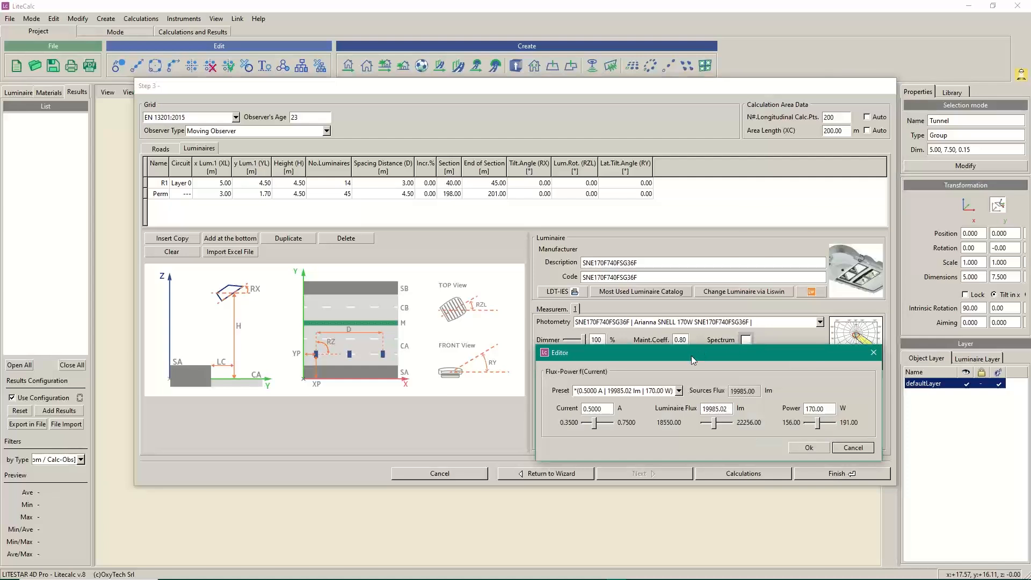
left_click_drag(691, 355, 600, 255)
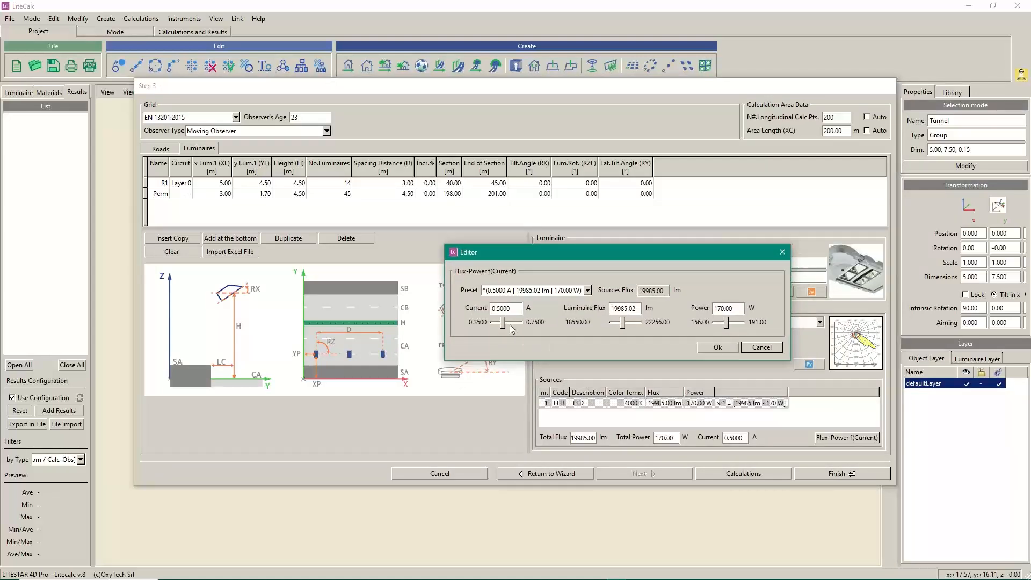
left_click_drag(503, 326, 520, 326)
left_click(713, 349)
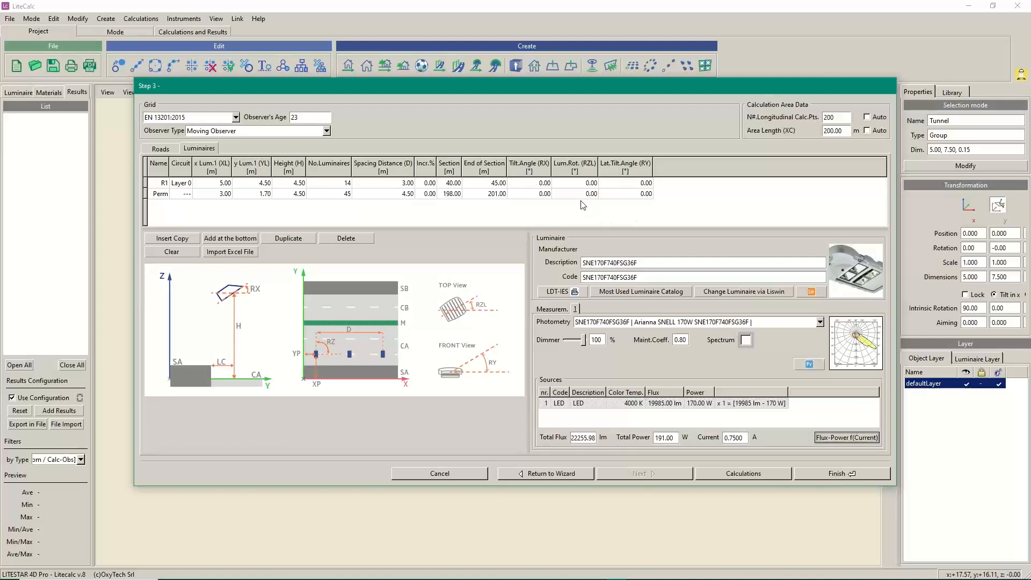
left_click(589, 183)
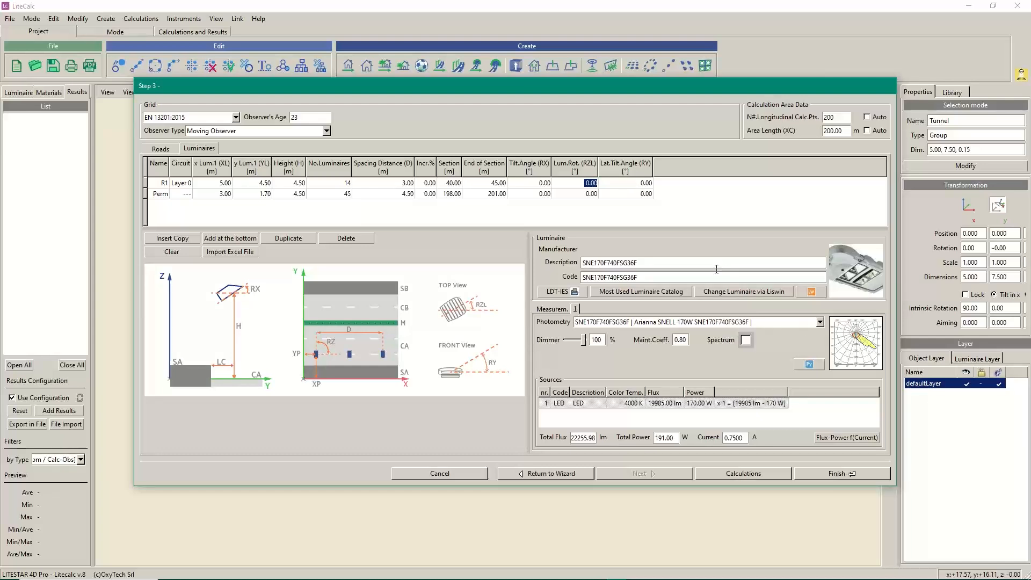
Enter 90° as R1's Lum.Rot. (RZL) luminaire rotation
type("90")
key("Tab")
Finish the wizard, show photometric solids on the luminaires, and orbit to see both ceiling rows
left_click(831, 474)
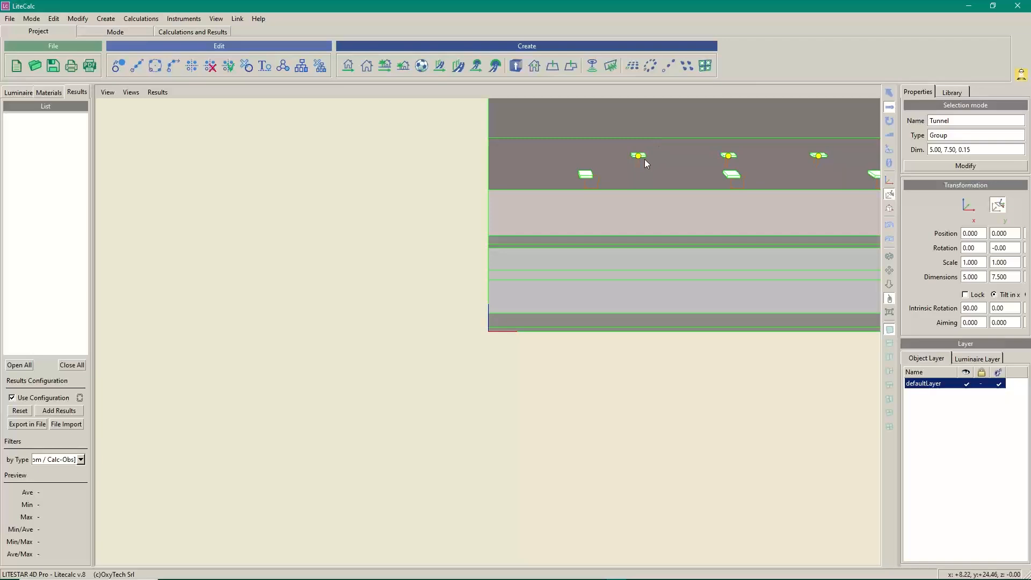
left_click(107, 92)
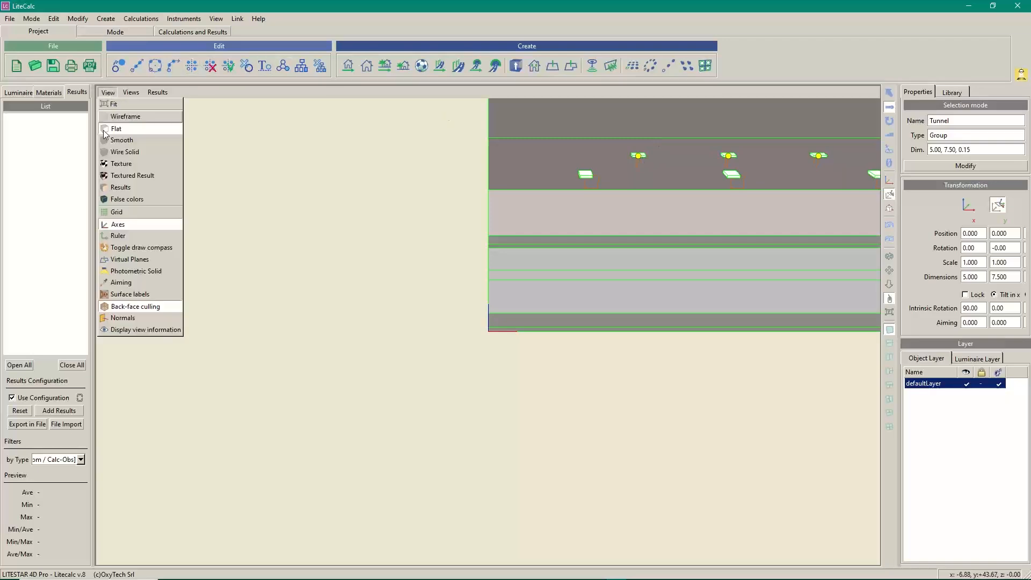
left_click(129, 272)
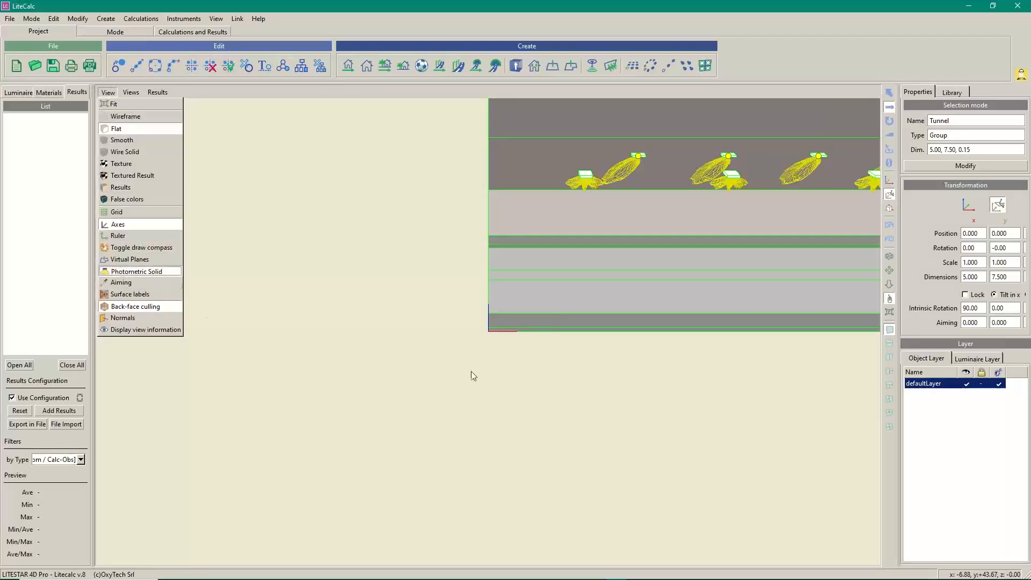
left_click(591, 219)
key("Escape")
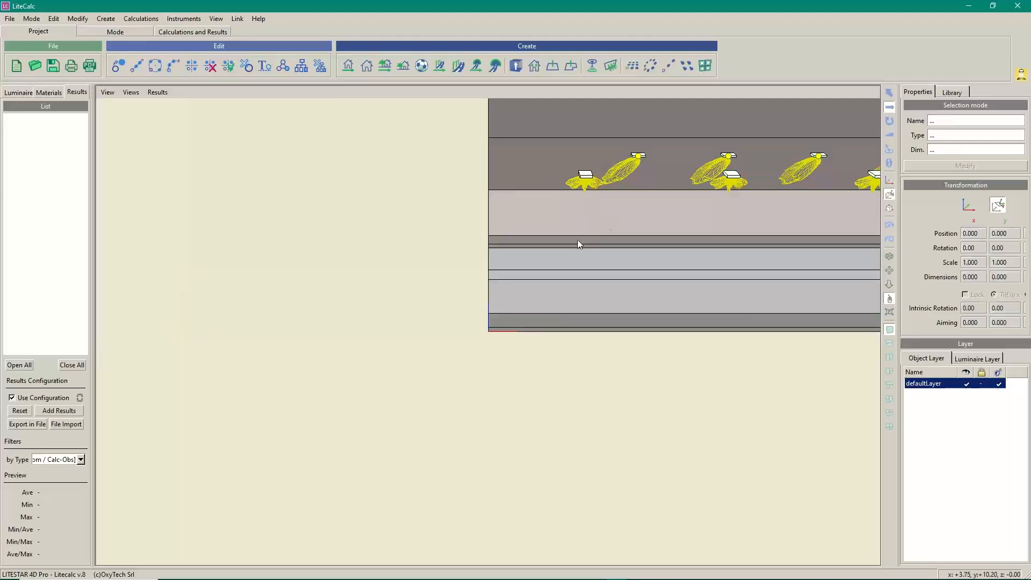
left_click_drag(577, 240, 613, 196)
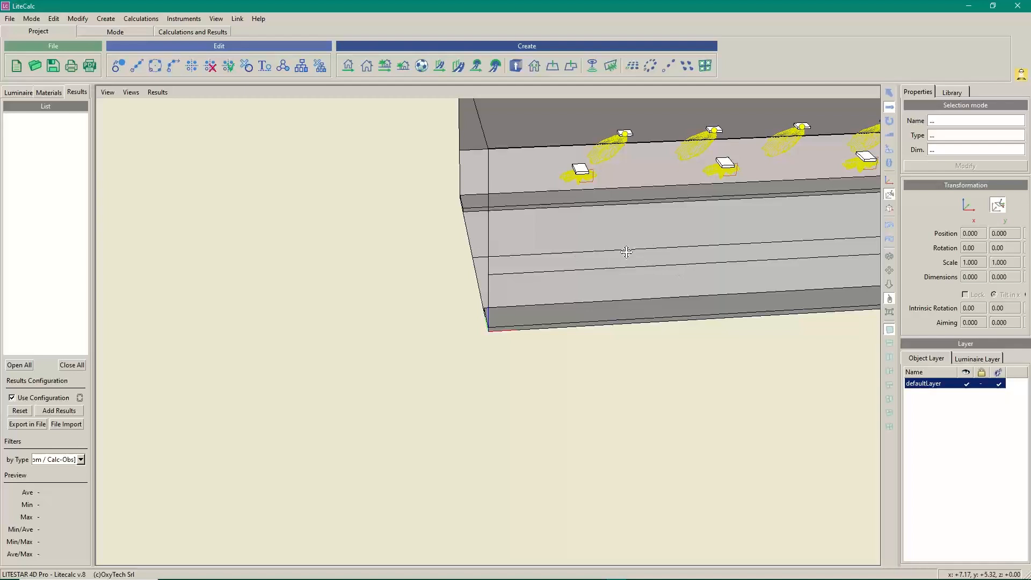
left_click_drag(623, 251, 550, 257)
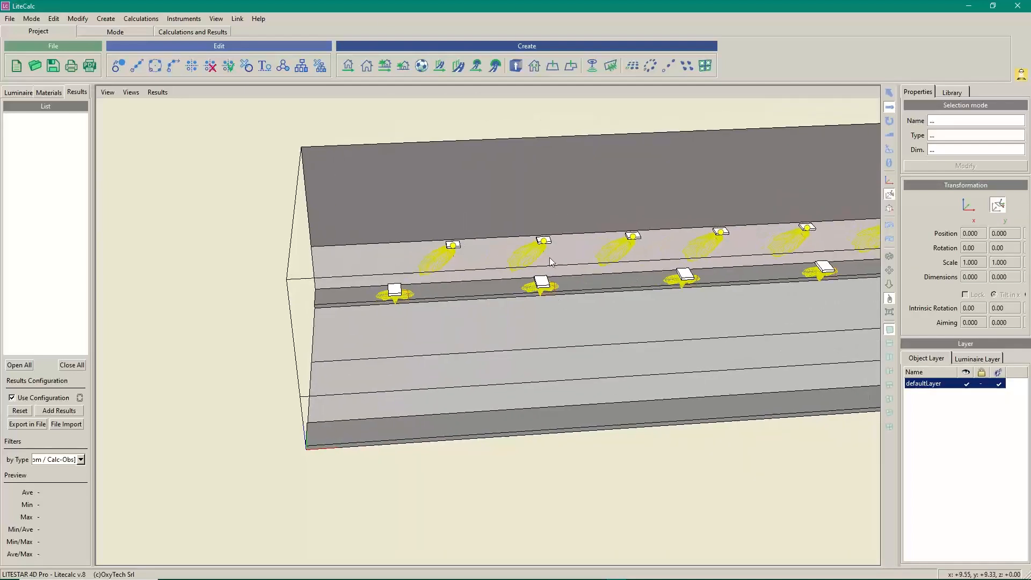
Start the tunnel lighting calculation from Calculations > Start Calculations
left_click(141, 19)
left_click(145, 30)
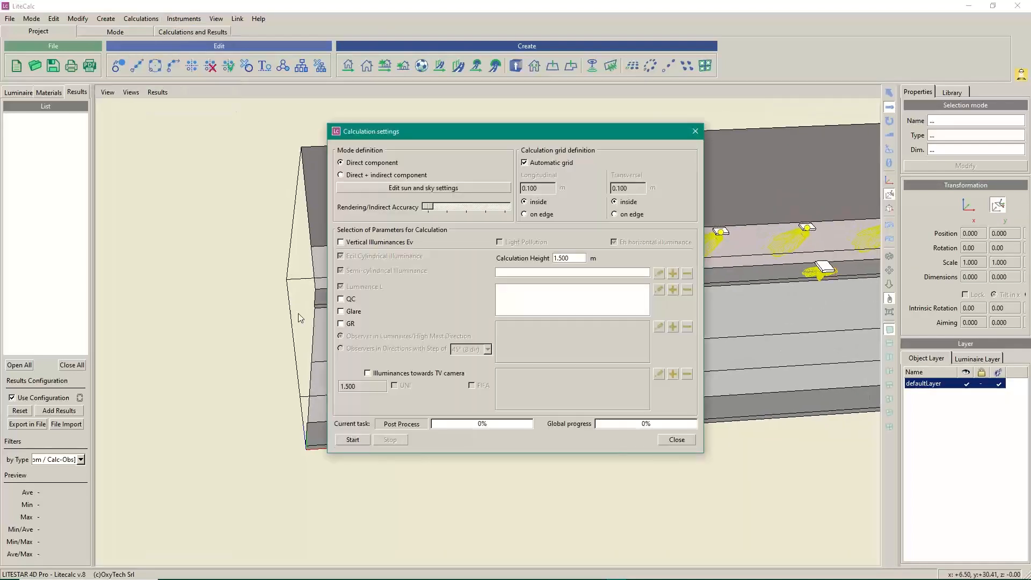
left_click(354, 439)
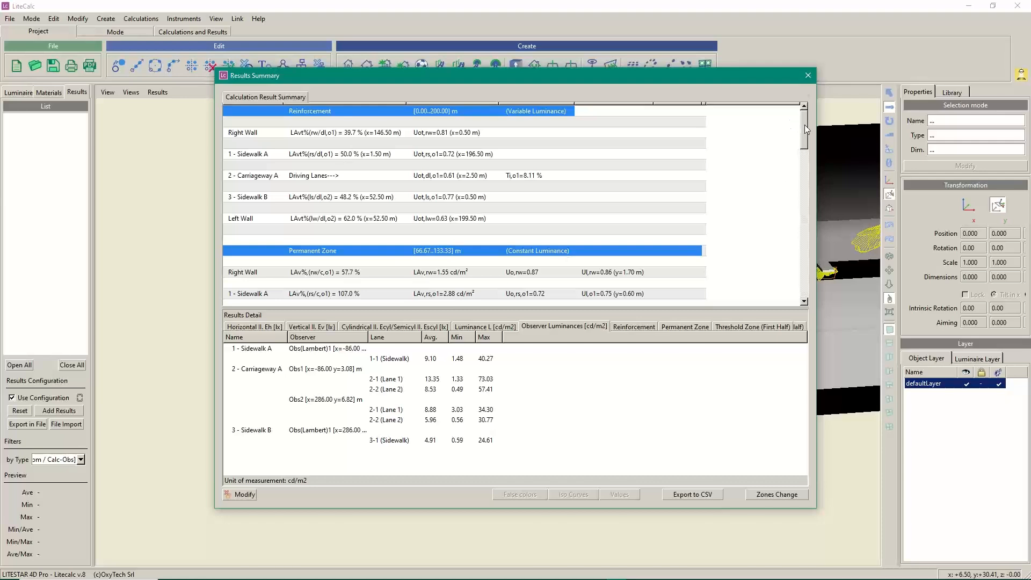
left_click_drag(805, 129, 824, 110)
scroll(805, 132, "down", 1)
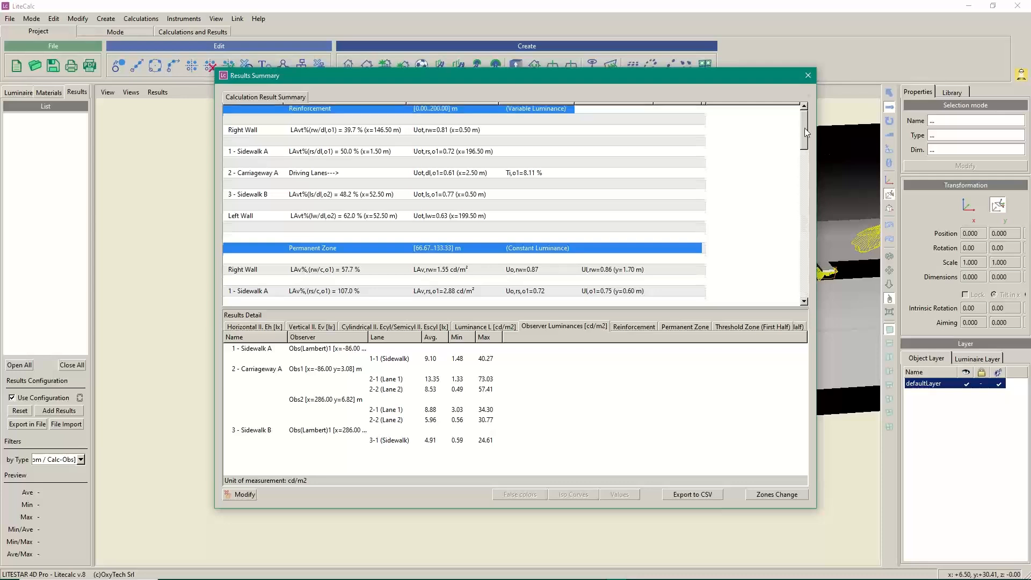
scroll(806, 132, "down", 1)
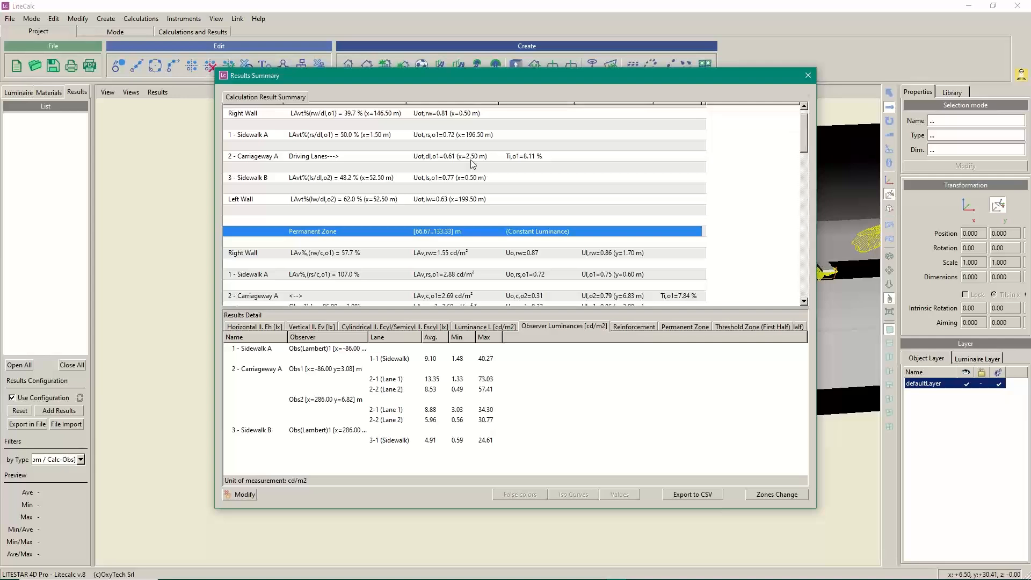
left_click_drag(808, 129, 808, 187)
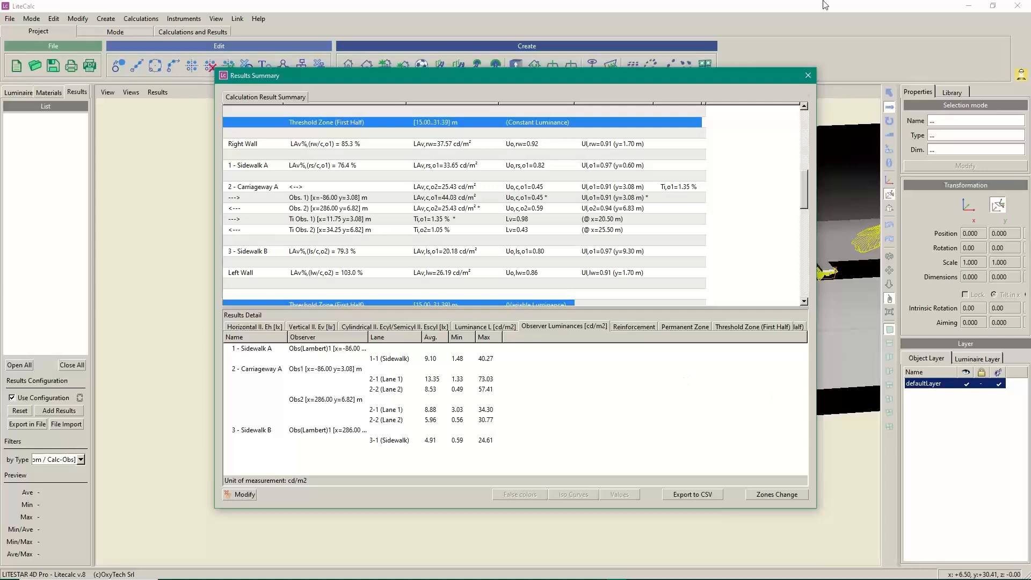
Close the results summary and reopen the tunnel's luminaire rows for modification
left_click(809, 76)
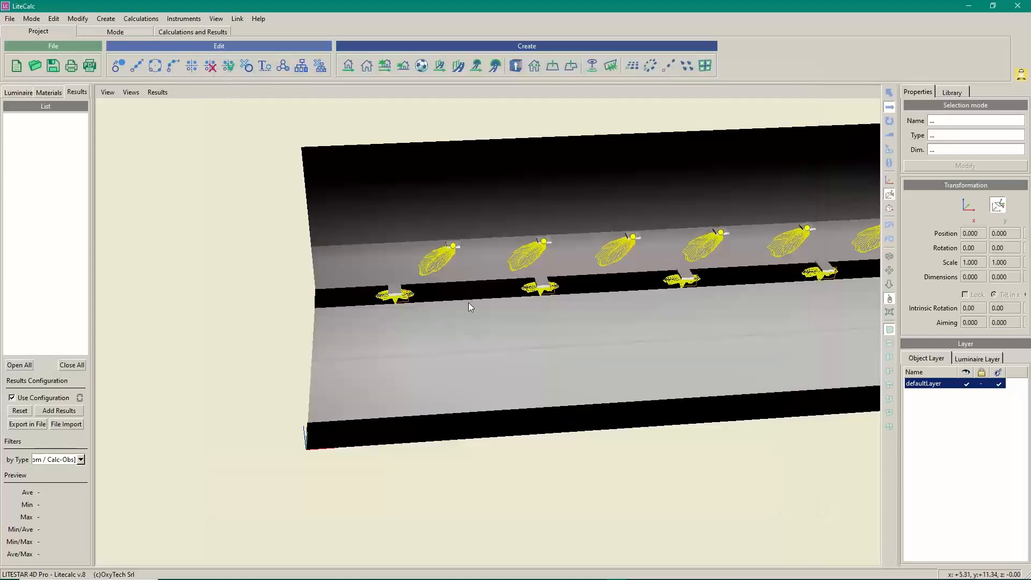
left_click(854, 274)
left_click(951, 165)
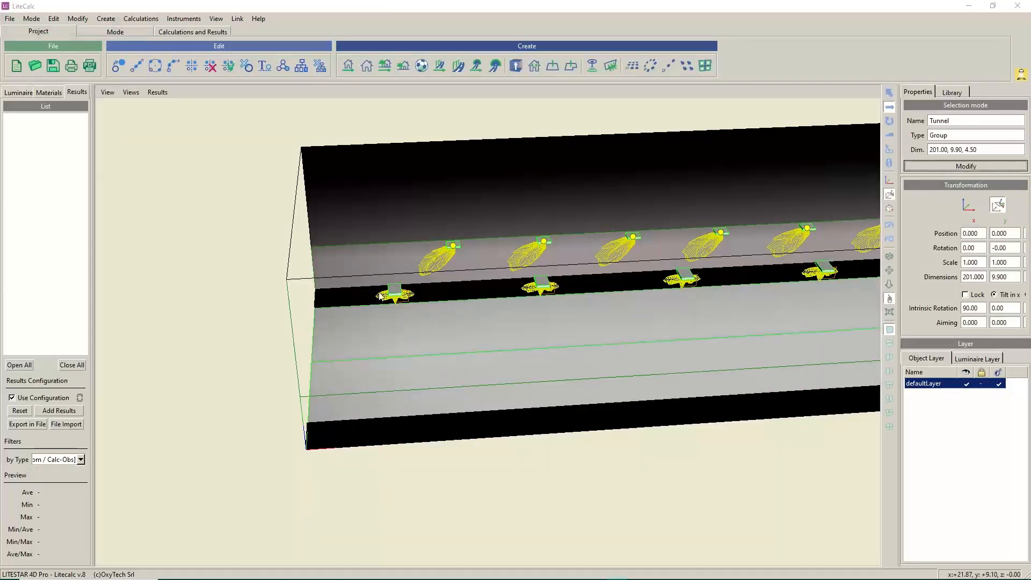
left_click(198, 148)
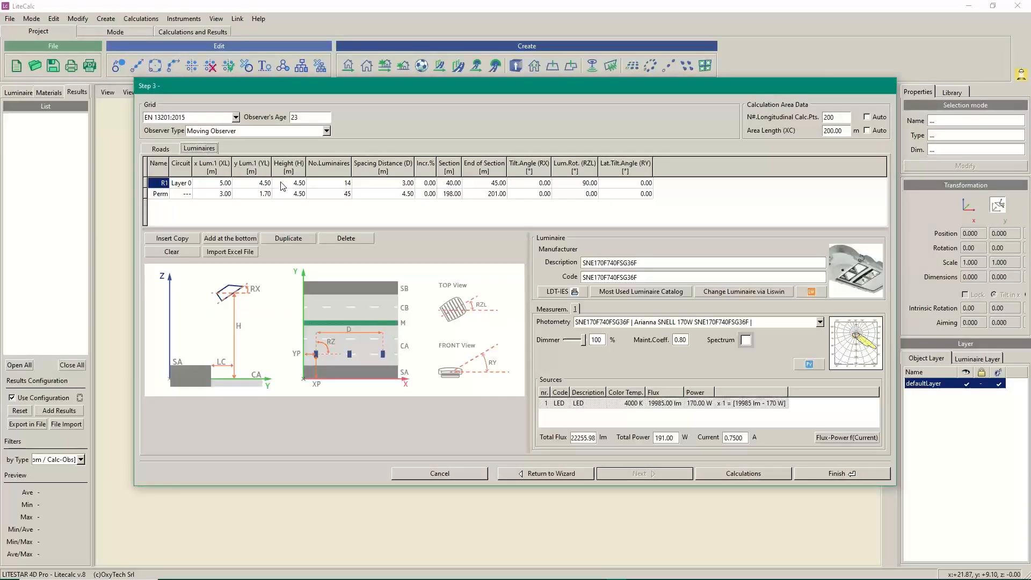
Set R1's spacing to 2.00 m and its transverse position YL to 2.50
left_click(408, 184)
left_click(408, 184)
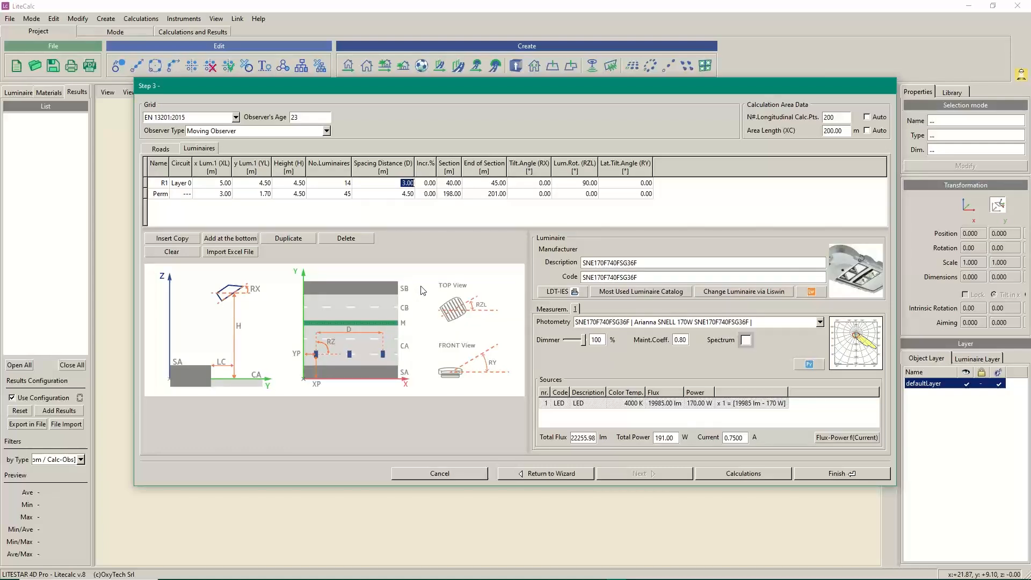
type("2")
left_click(262, 184)
left_click(262, 184)
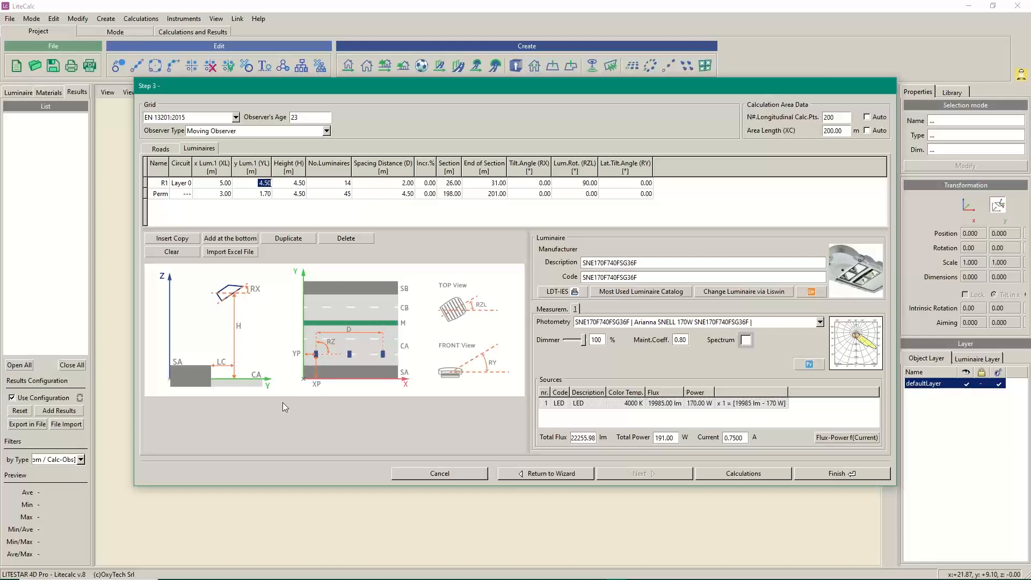
type("2.45")
key("BackSpace")
key("BackSpace")
key("BackSpace")
type("50")
key("Return")
Duplicate the R1 row and give the copy a transverse position of 5.5
left_click(145, 183)
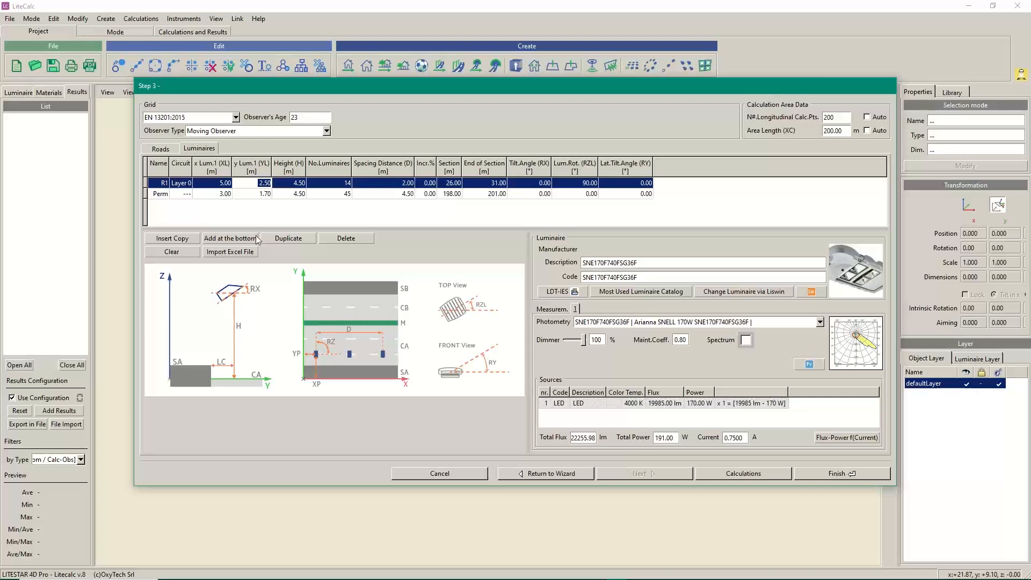
left_click(286, 237)
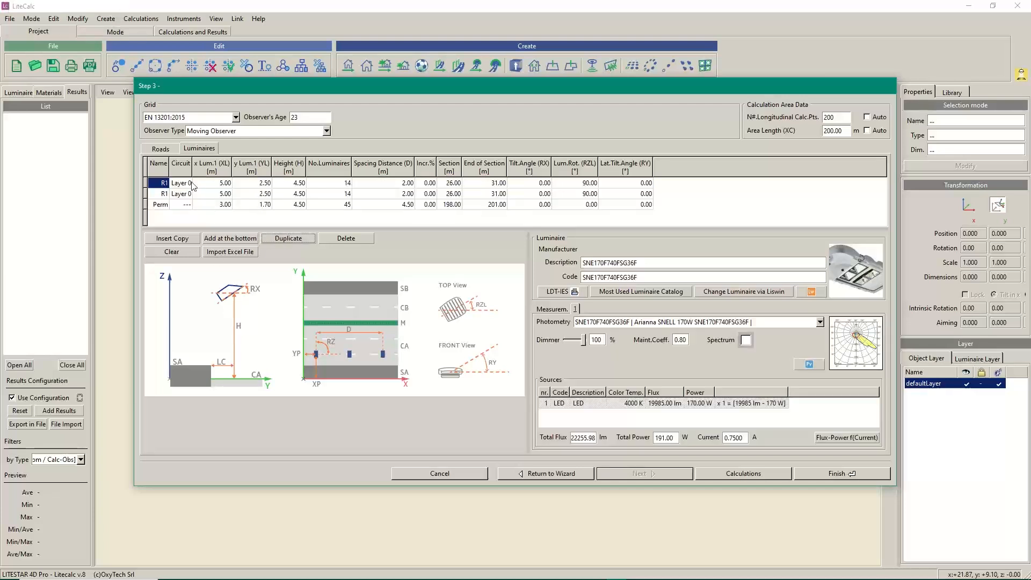
left_click(265, 194)
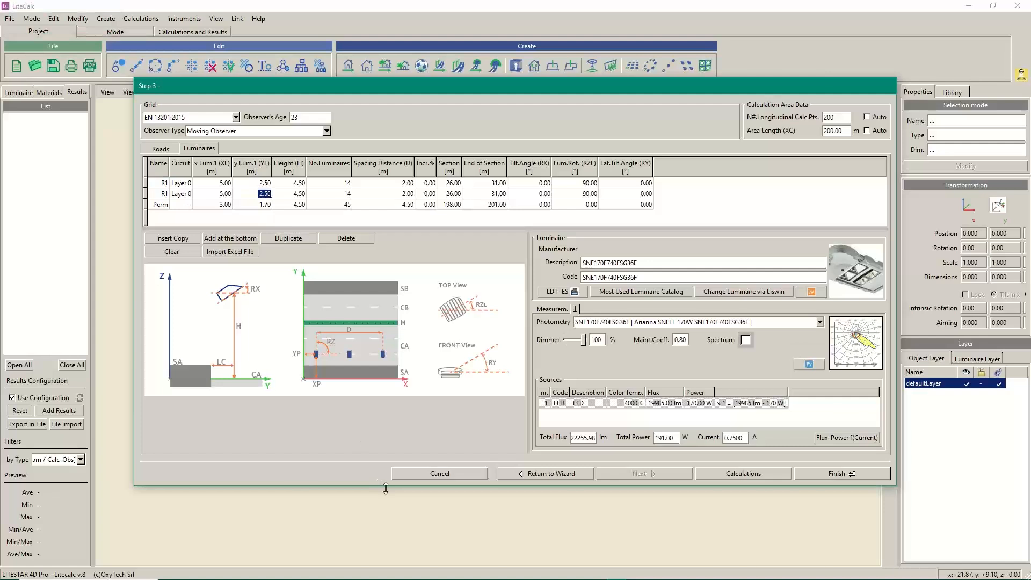
type("5.5")
Confirm the wizard with Calculations and start the recalculation in Calculation settings
left_click(743, 473)
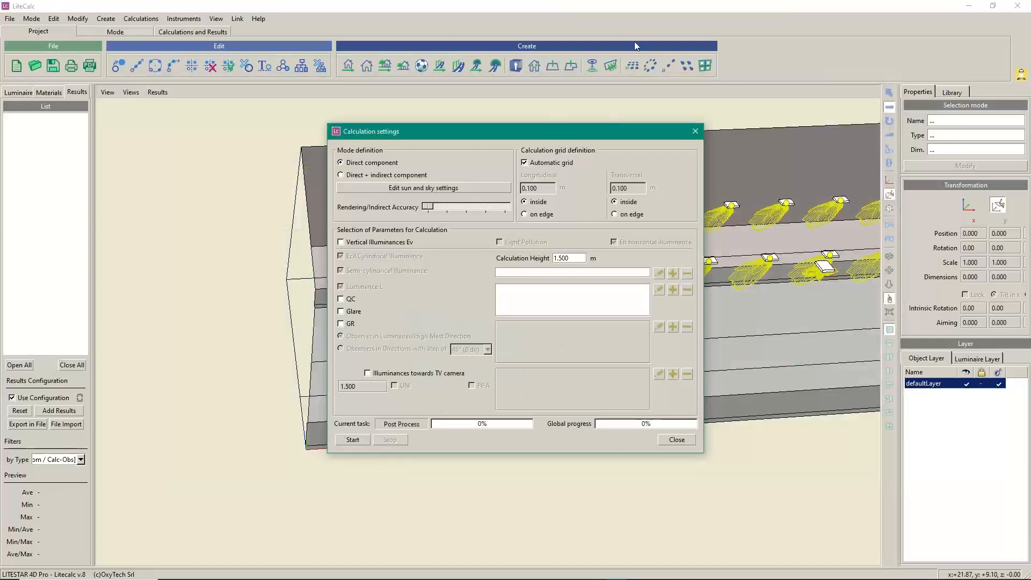
left_click_drag(591, 127, 138, 64)
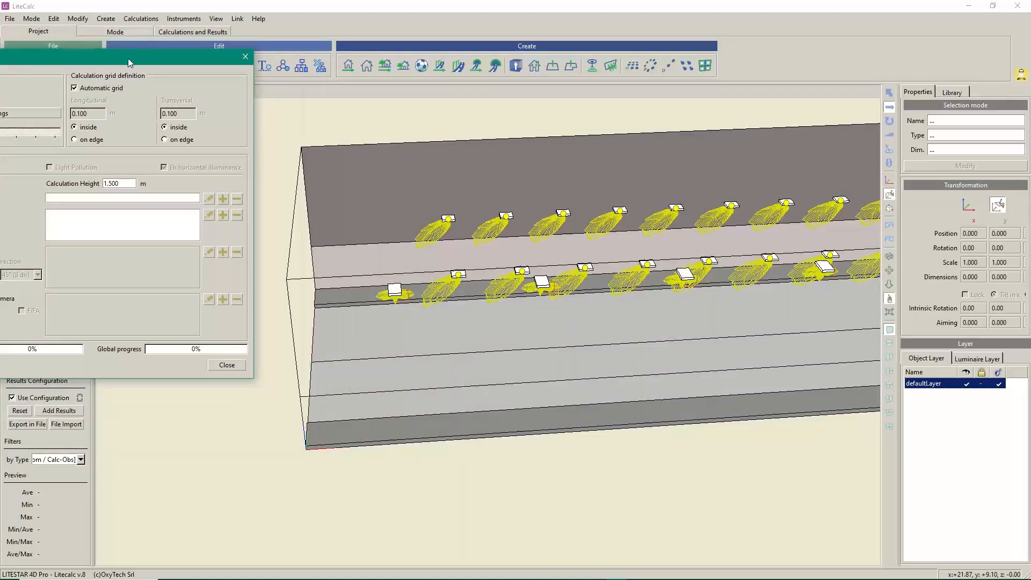
left_click_drag(128, 58, 498, 64)
left_click(275, 370)
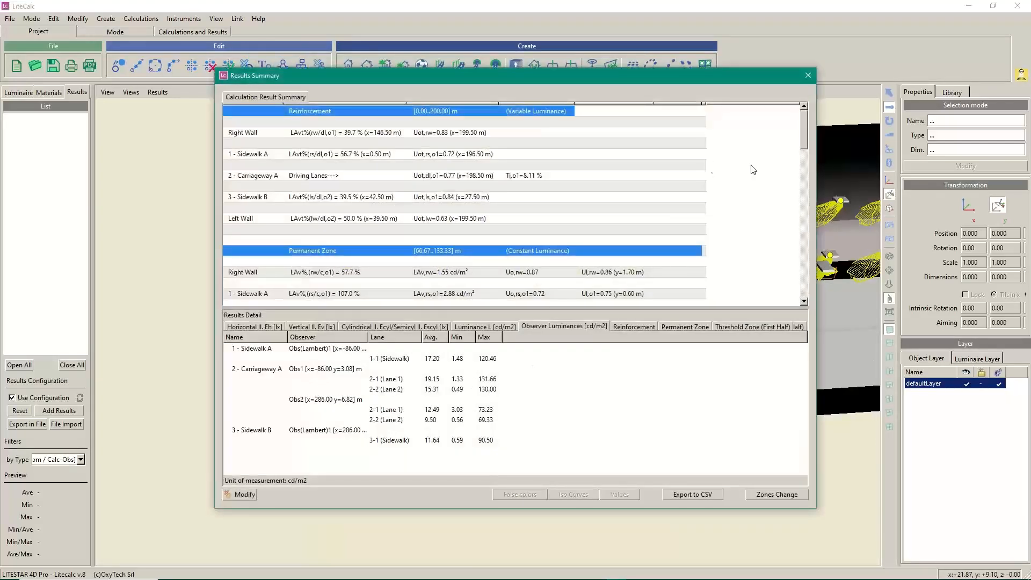
Open the Carriageway A Obs1 entry under Observer Luminances in the Results Summary
left_click_drag(806, 129, 801, 188)
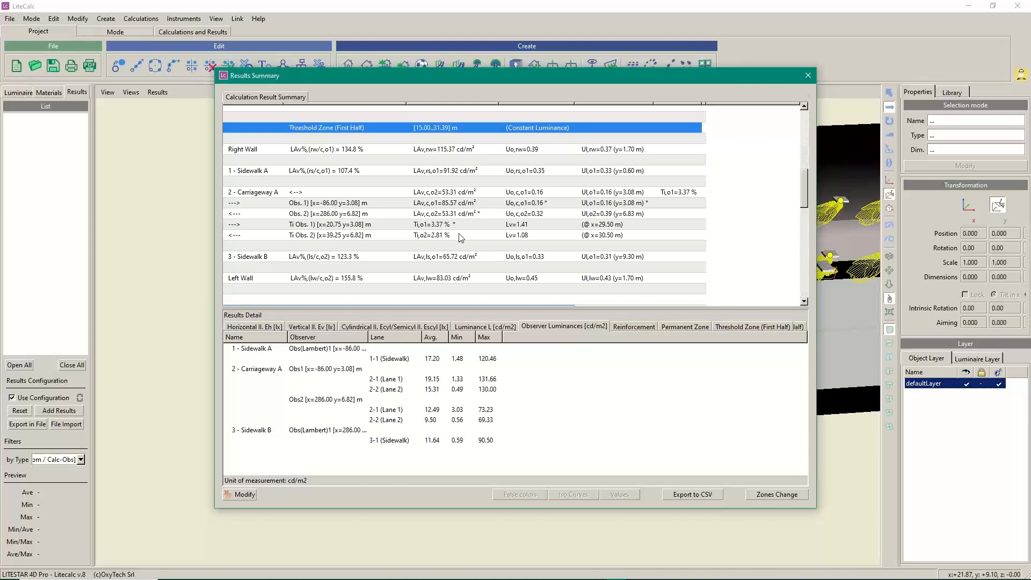
double_click(318, 370)
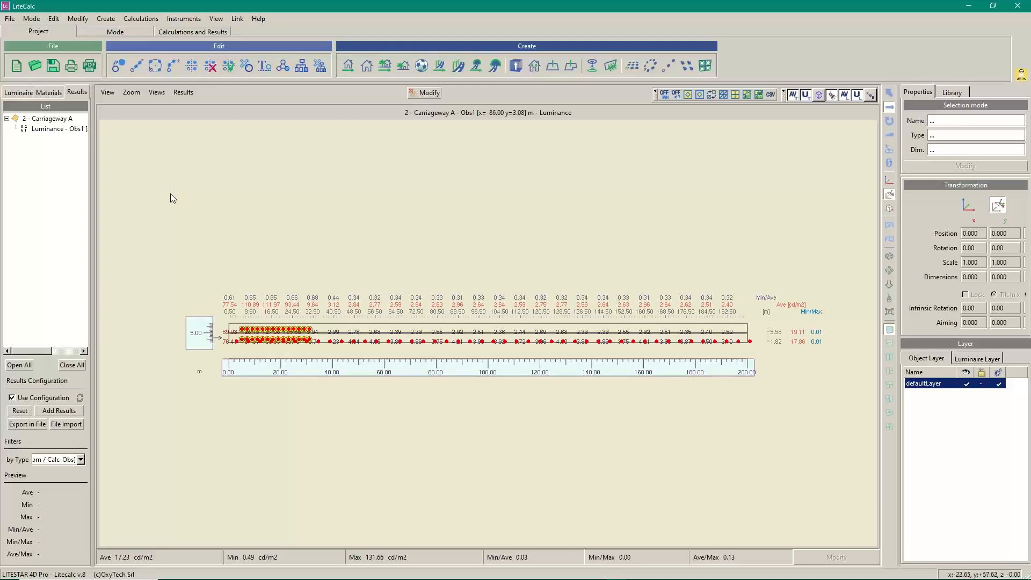
Switch the Carriageway A Obs1 diagram to the Luminance Curve view
left_click(108, 93)
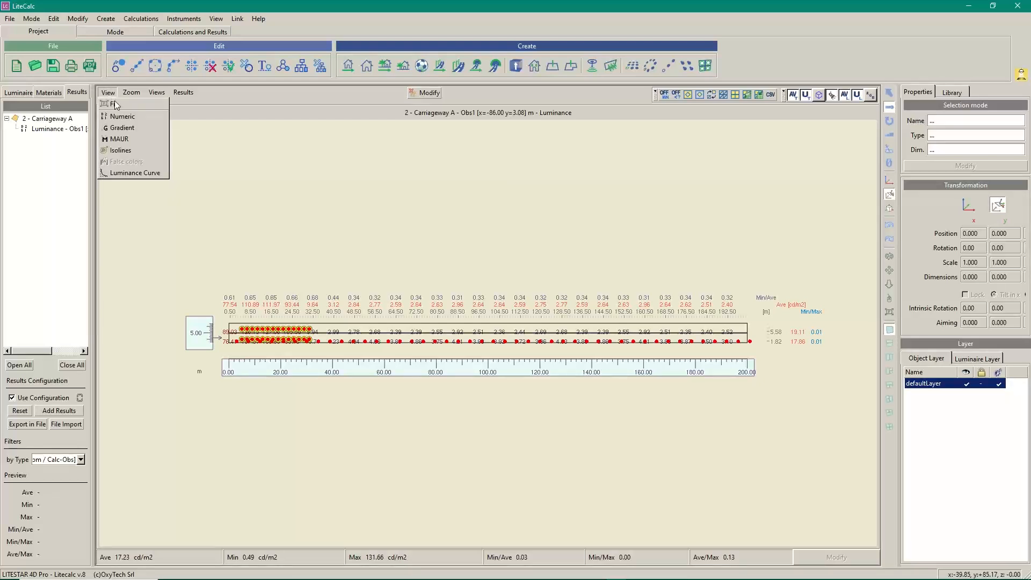
left_click(134, 173)
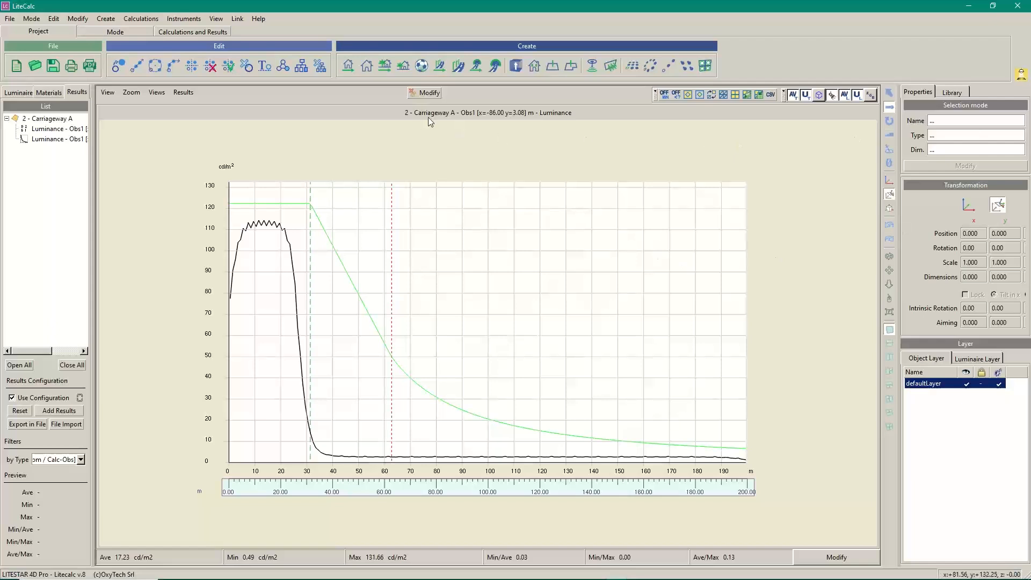
Set both R1 reinforcement rows to a 55 m section, giving 28 luminaires each ending at 60 m
left_click(429, 92)
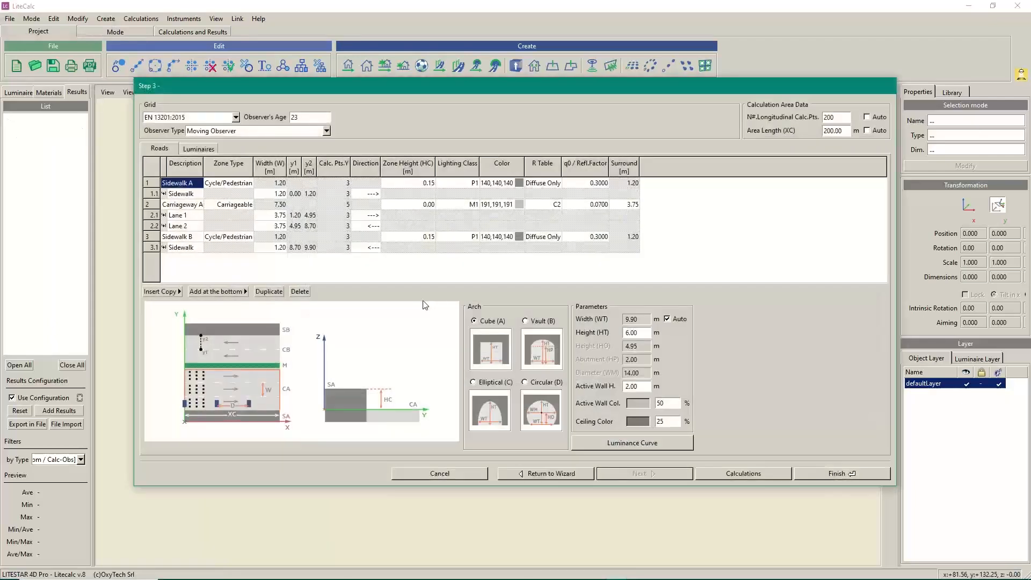
left_click(199, 149)
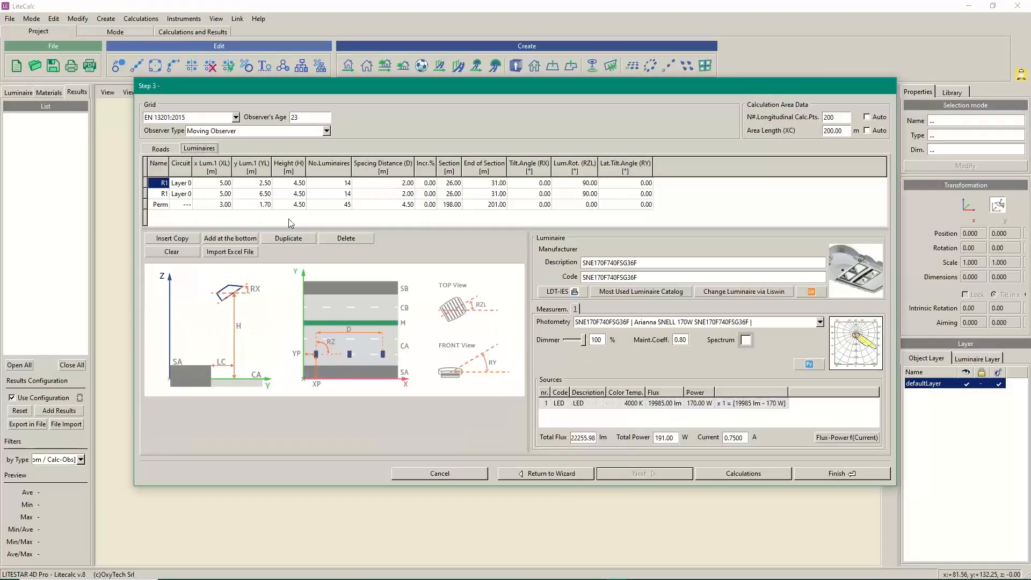
double_click(454, 183)
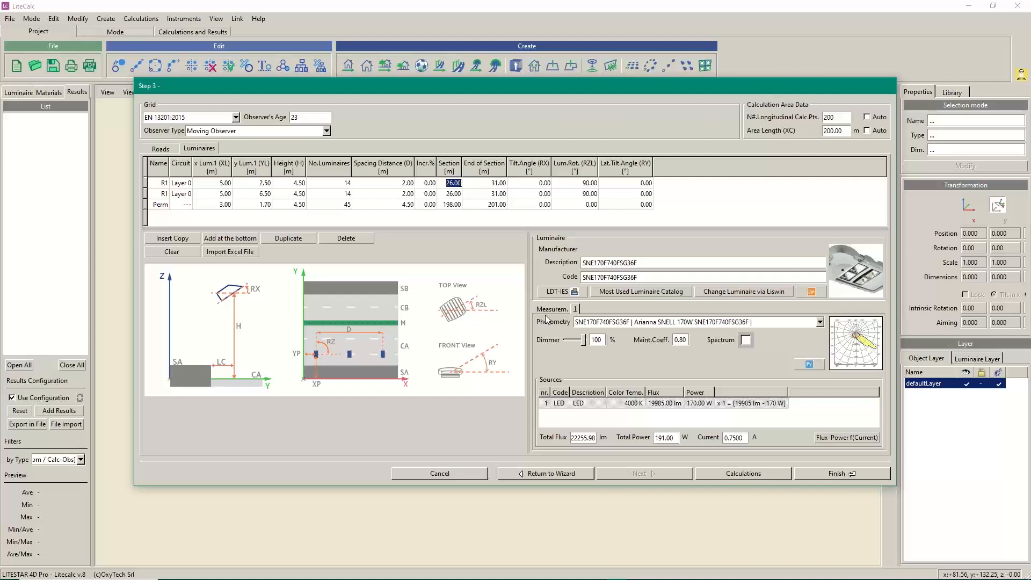
type("55")
key("Return")
type("55")
key("Return")
Rerun the tunnel calculation and open the Carriageway A Obs1 luminance diagram (average 32.86 cd/m2)
left_click(744, 474)
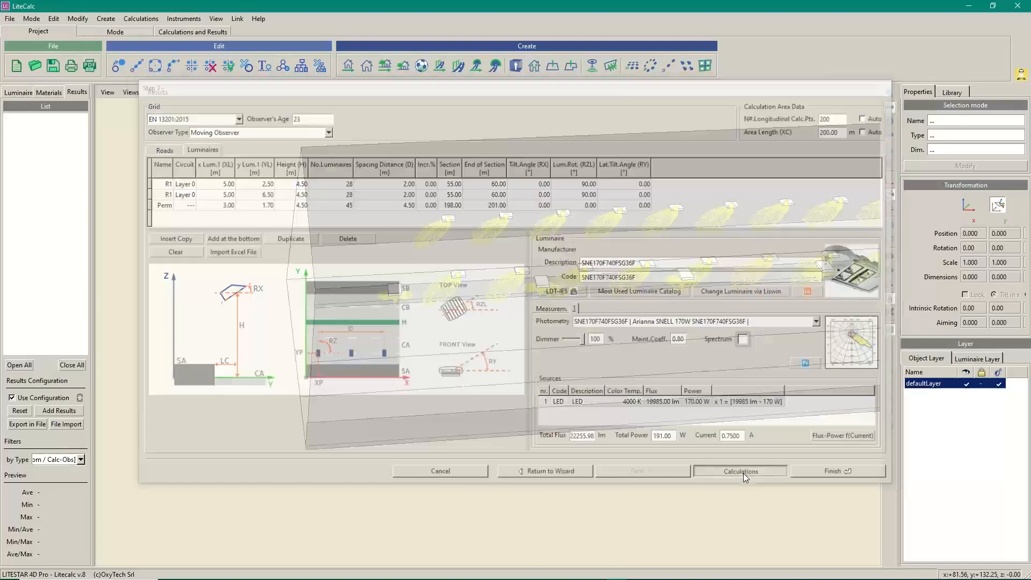
left_click(352, 440)
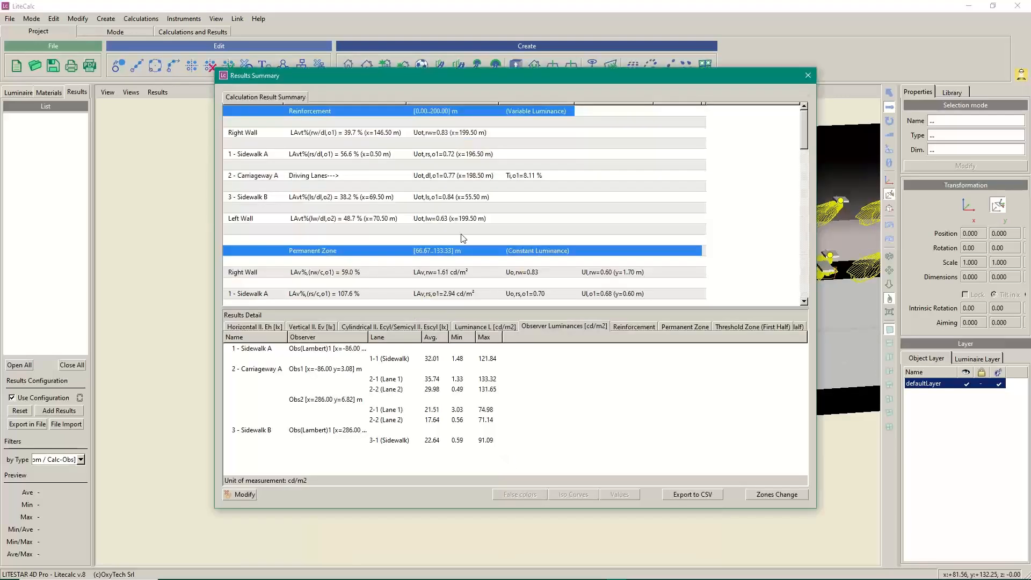
left_click_drag(805, 129, 807, 186)
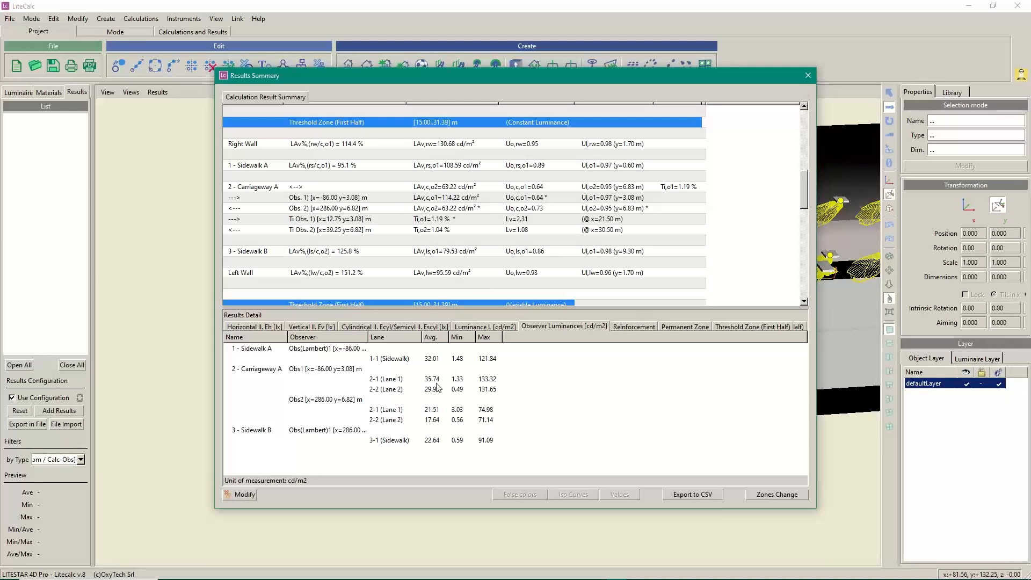
double_click(330, 370)
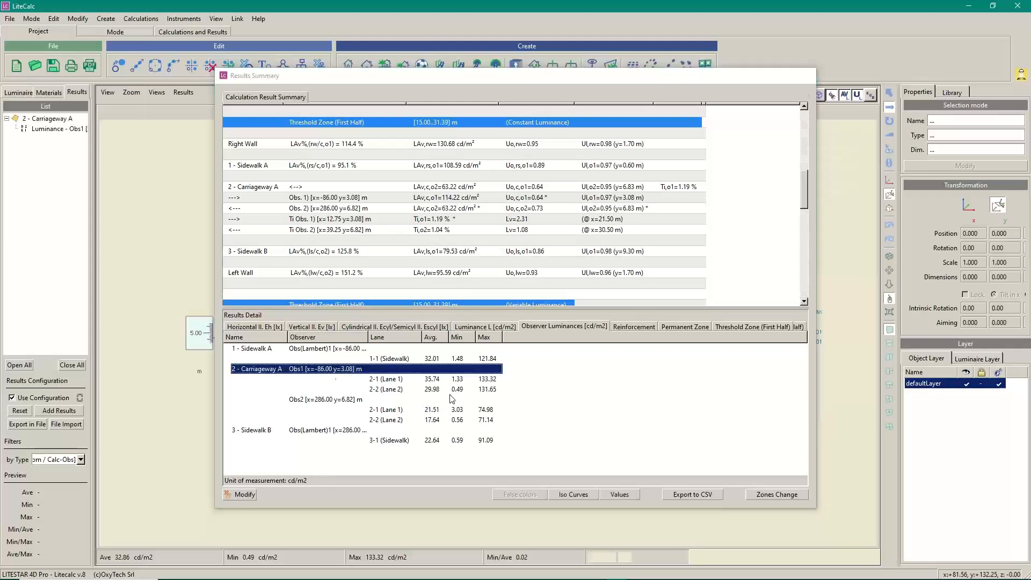
Switch Carriageway A Obs1 to the Luminance Curve view, holding near 110–115 cd/m2 until about 55 m
left_click(107, 91)
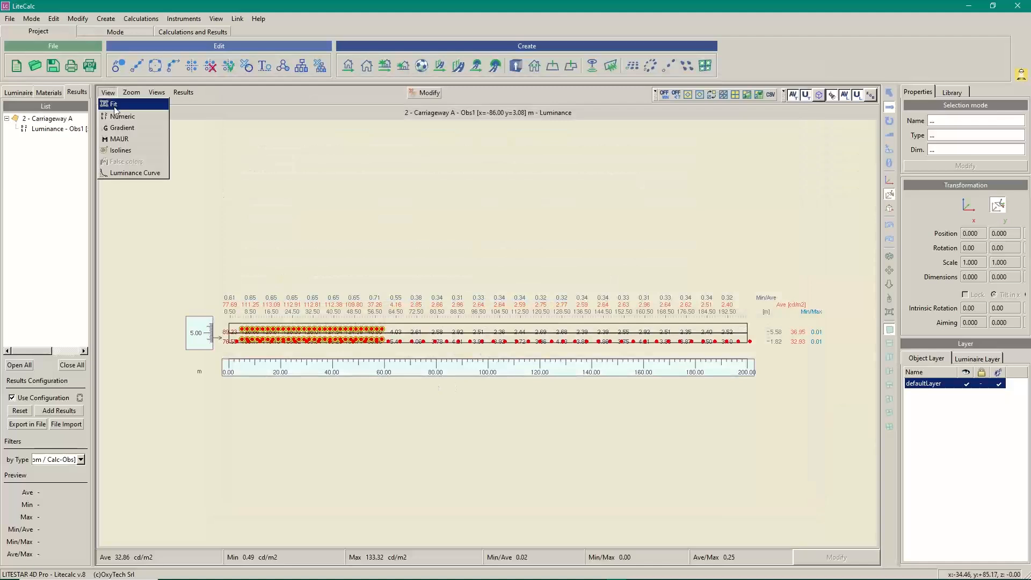
left_click(127, 174)
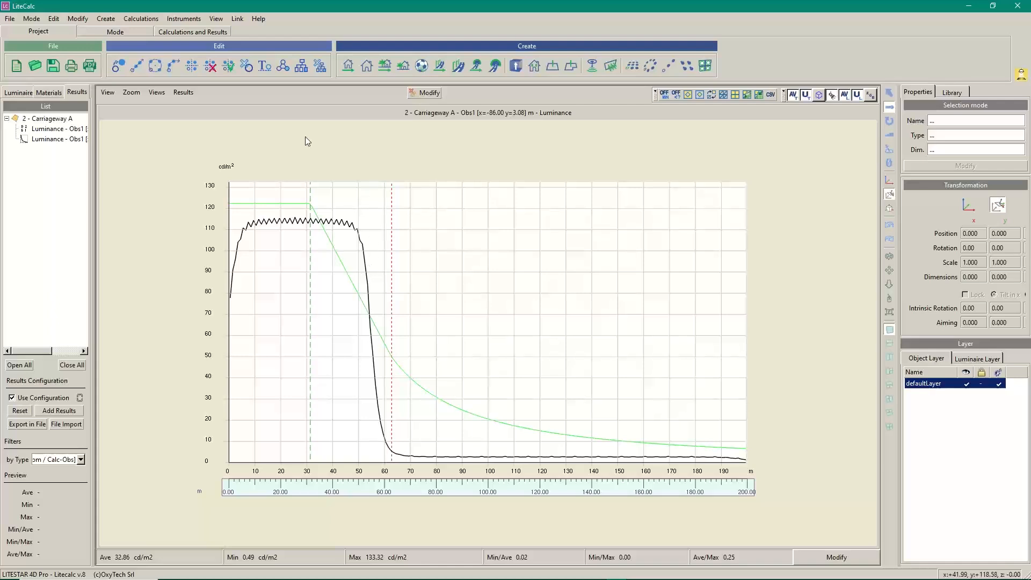
left_click(56, 410)
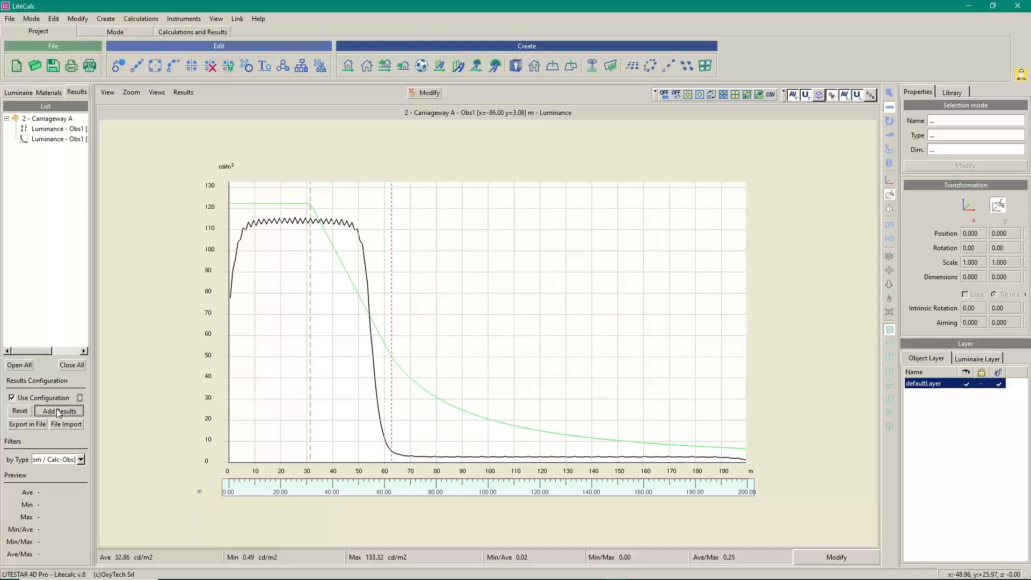
Set 1.60 m spacing on both R1 rows, shortening their section to 43.20 m ending at 48.20 m
left_click(429, 94)
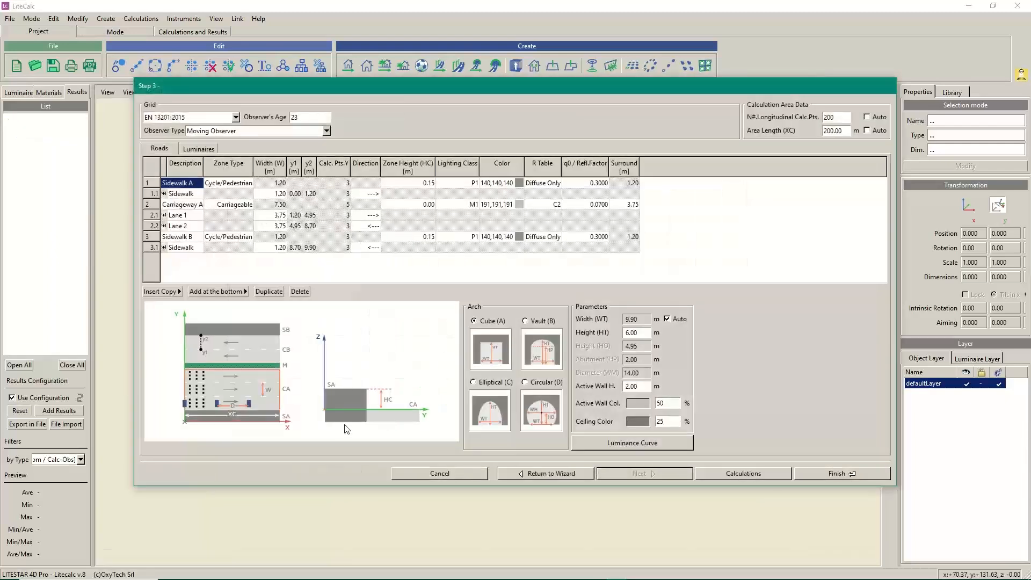
left_click(202, 151)
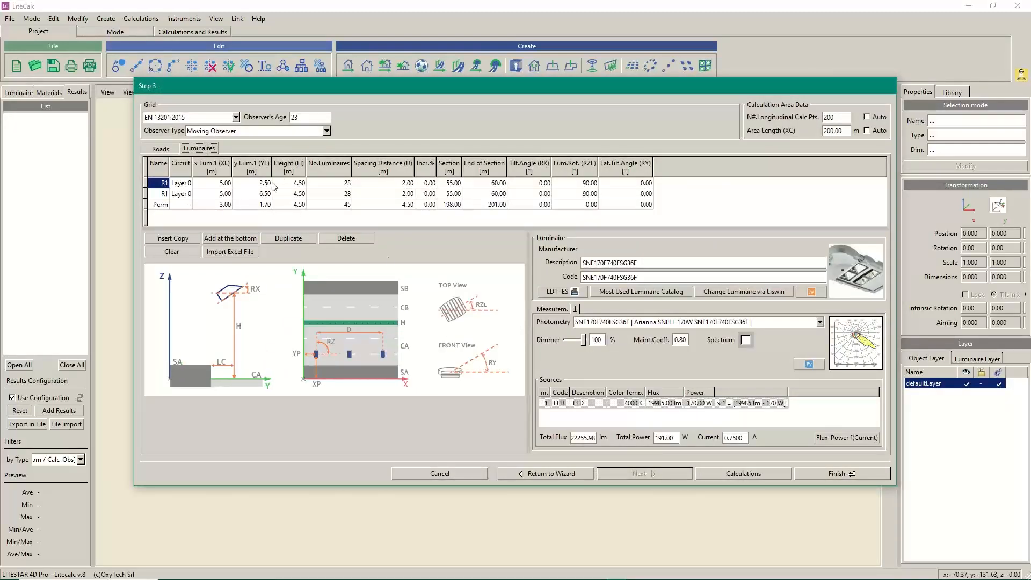
double_click(408, 183)
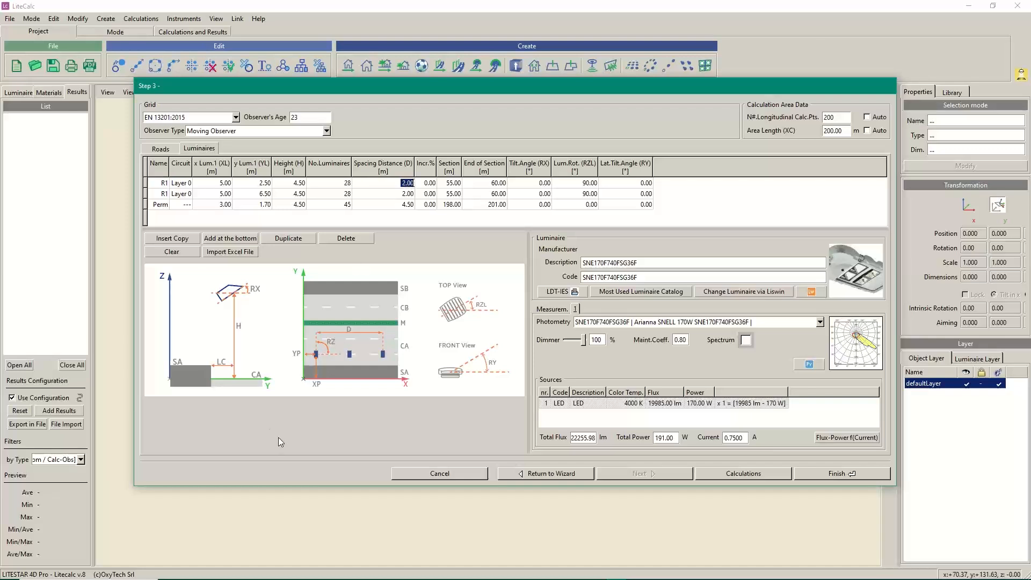
type("1.6")
key("Return")
type("1.60")
key("Return")
Recalculate and open the Carriageway A Obs1 diagram, now averaging 32.70 cd/m2 with 165.34 cd/m2 maximum
left_click(738, 474)
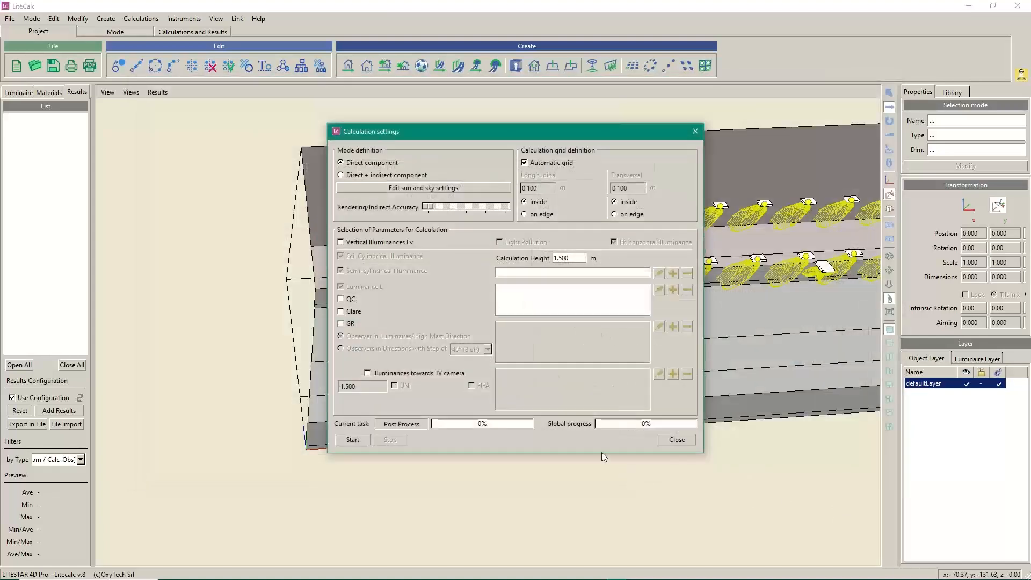
left_click(353, 439)
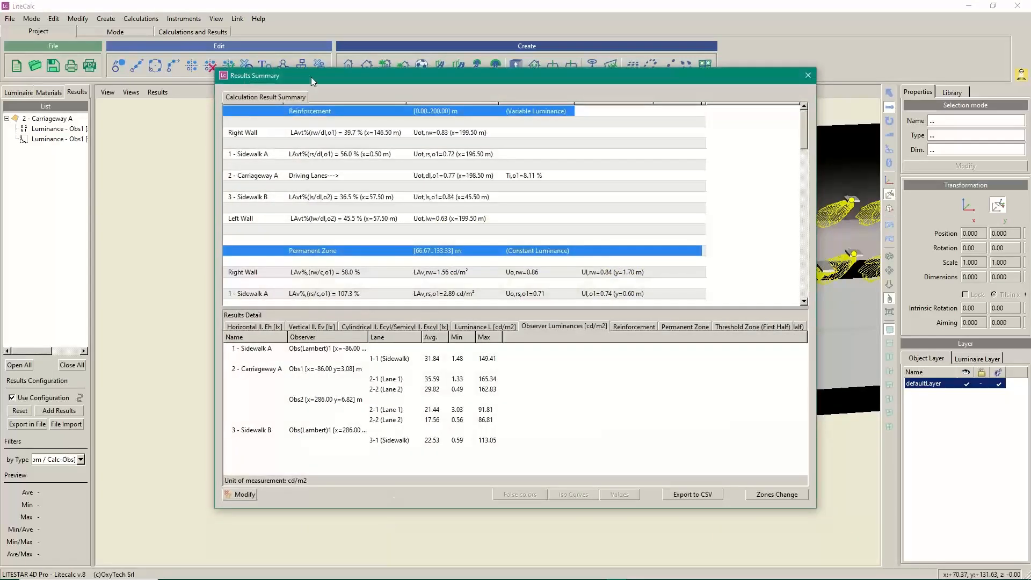
scroll(471, 256, "down", 7)
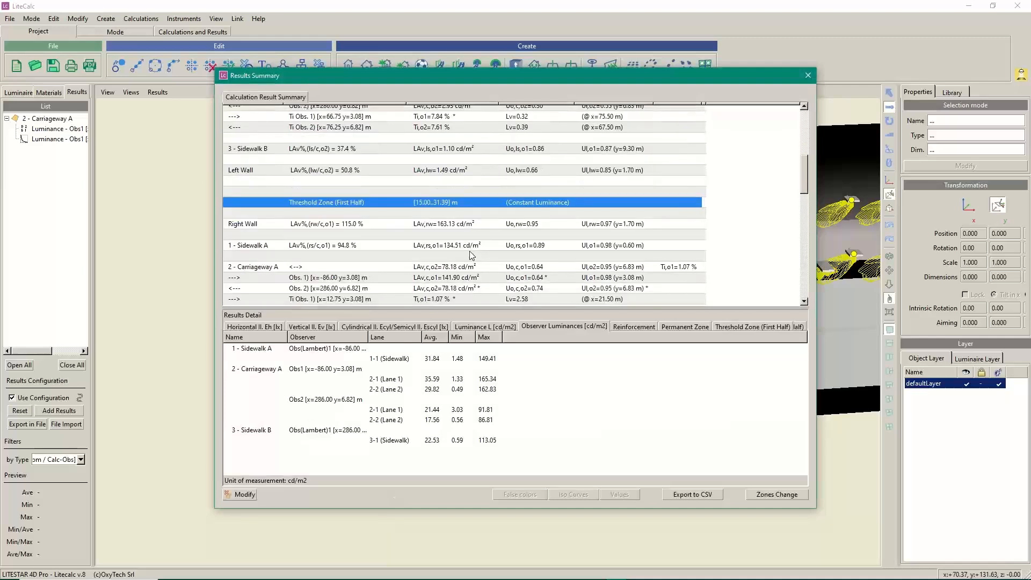
scroll(472, 255, "down", 2)
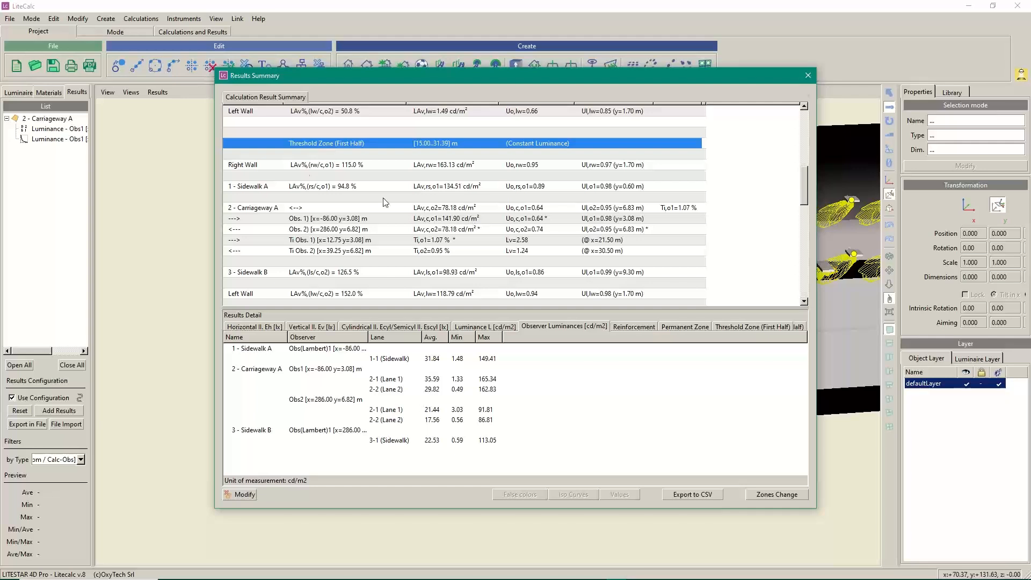
double_click(317, 369)
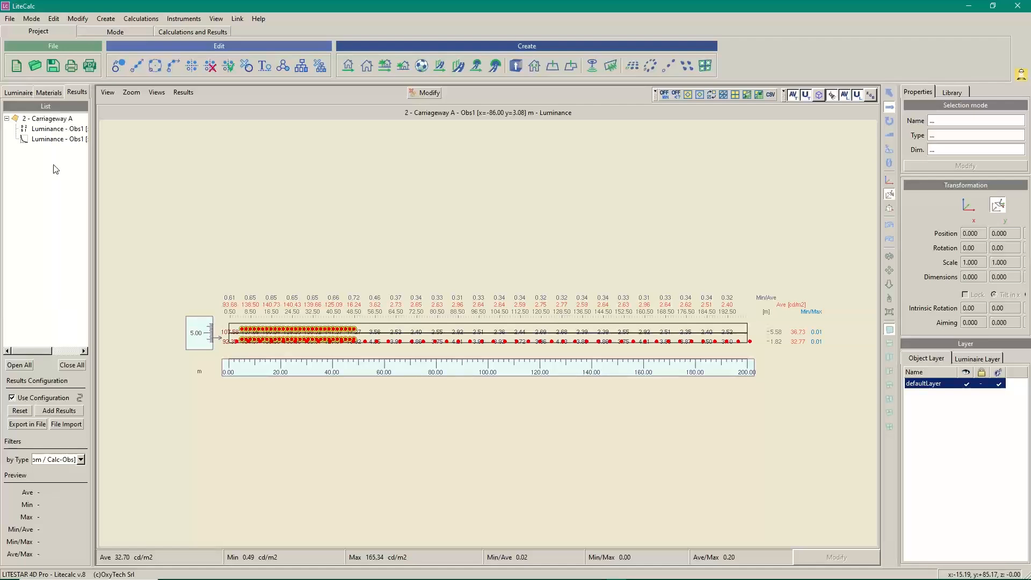
Show the updated Luminance - Obs1 curve, holding near 140 cd/m2 until about 35 m
left_click(48, 139)
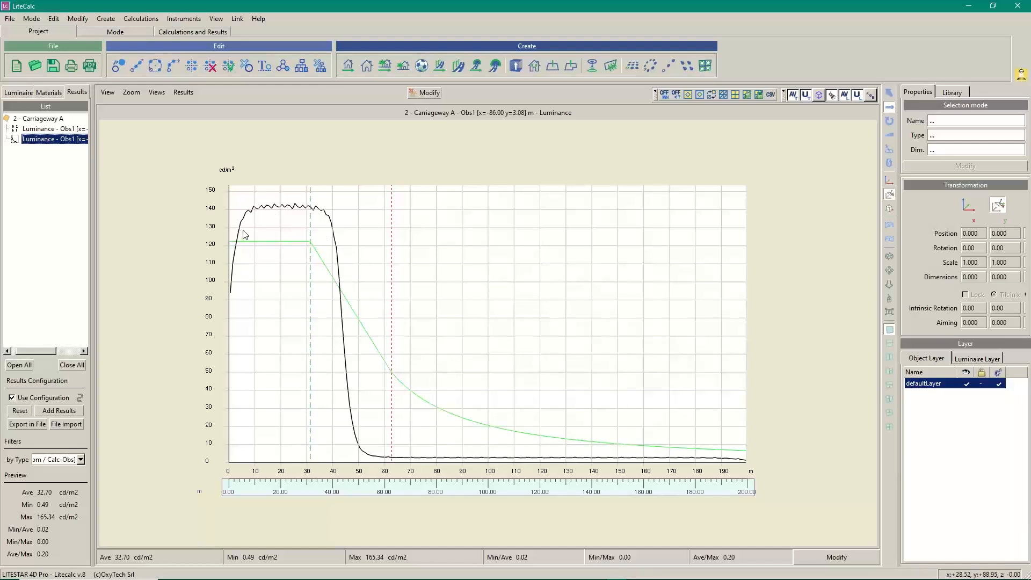
Select the first R1 reinforcement row and bring up its Flux-Power f(Current) settings
left_click(426, 92)
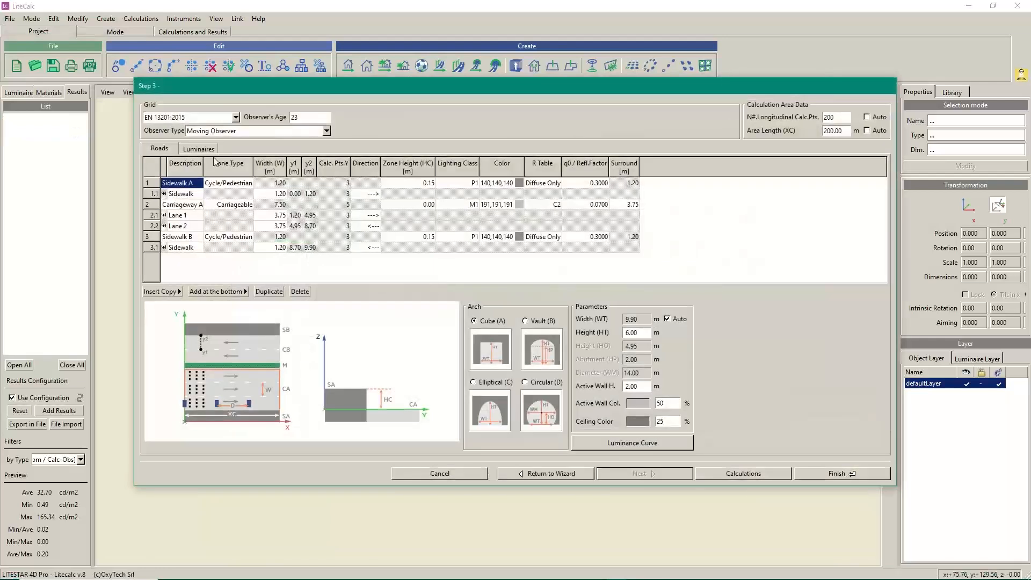
left_click(198, 149)
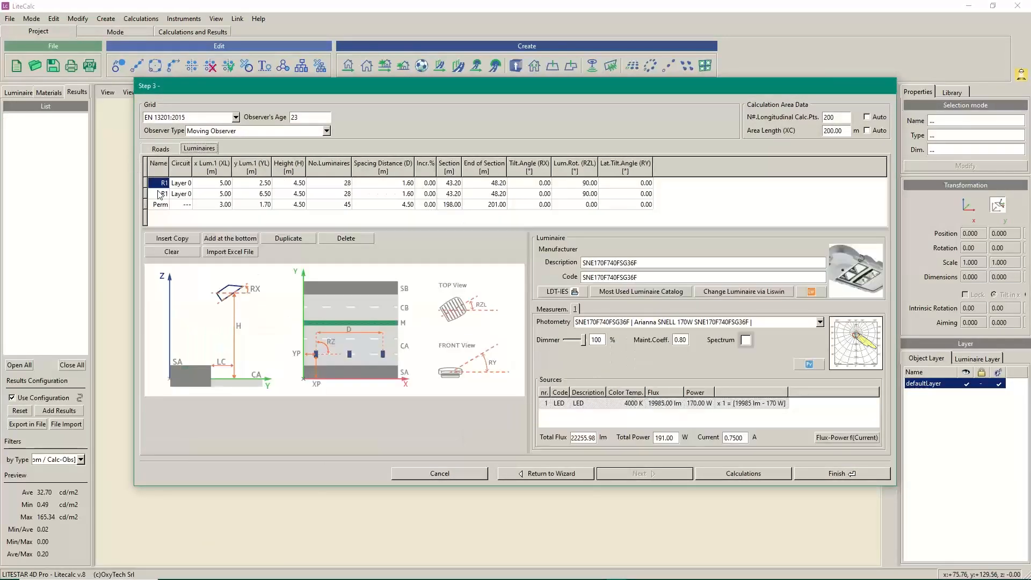
left_click(146, 183)
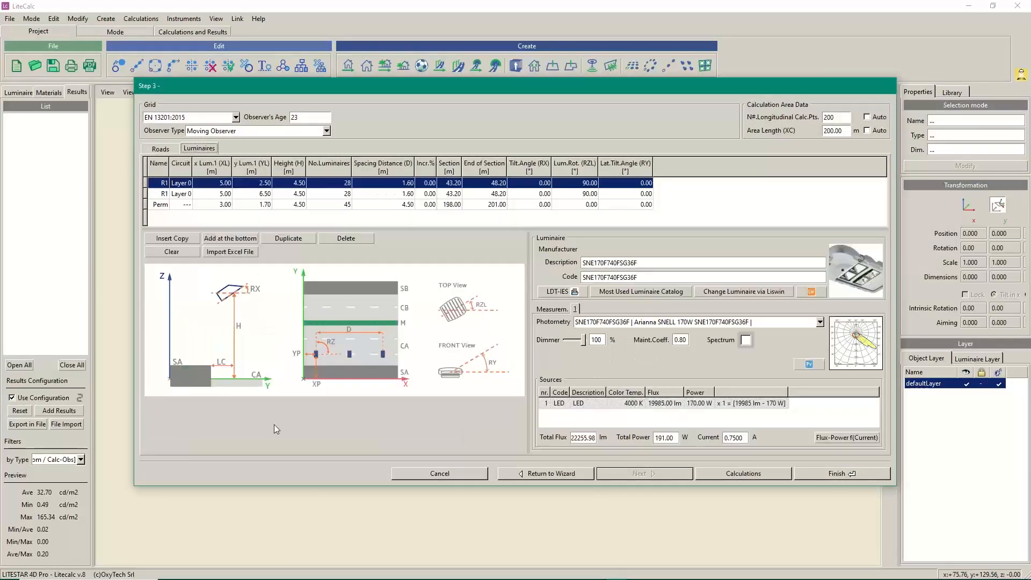
left_click(842, 438)
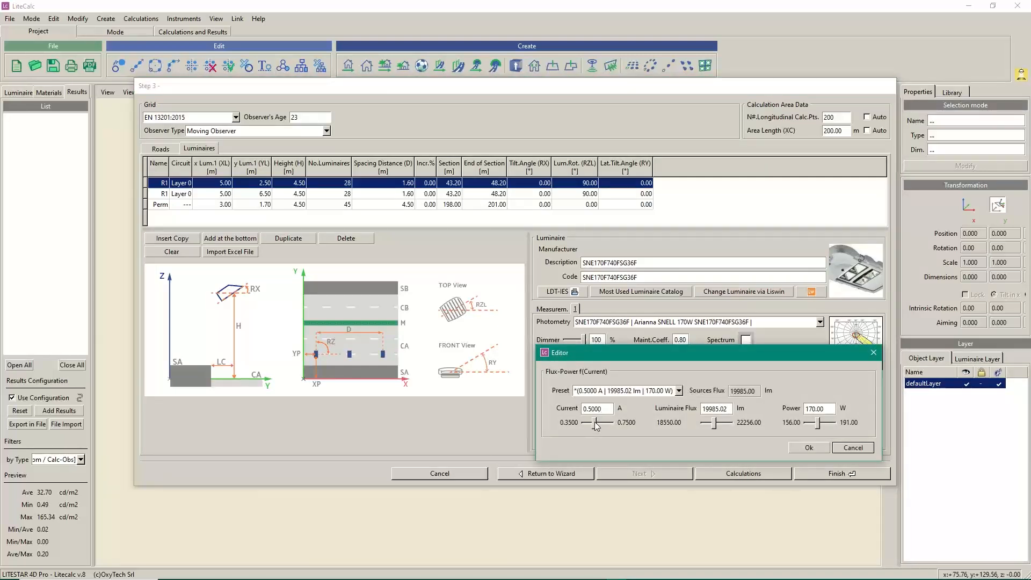
Experiment with the drive current slider and enter a 0.5 A current for the first R1 row
left_click_drag(595, 423, 617, 426)
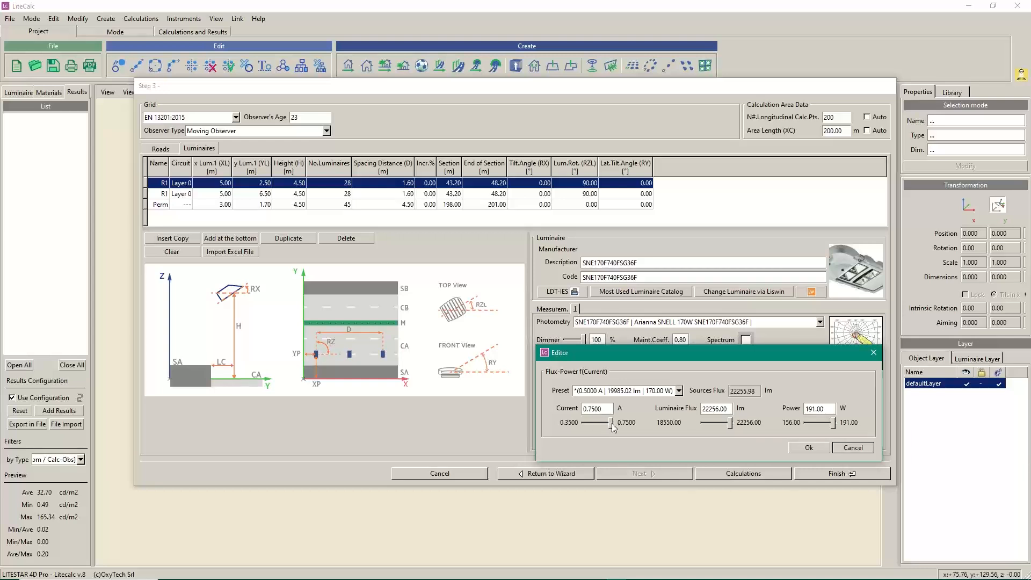
left_click_drag(612, 426, 612, 425)
left_click_drag(604, 409, 491, 416)
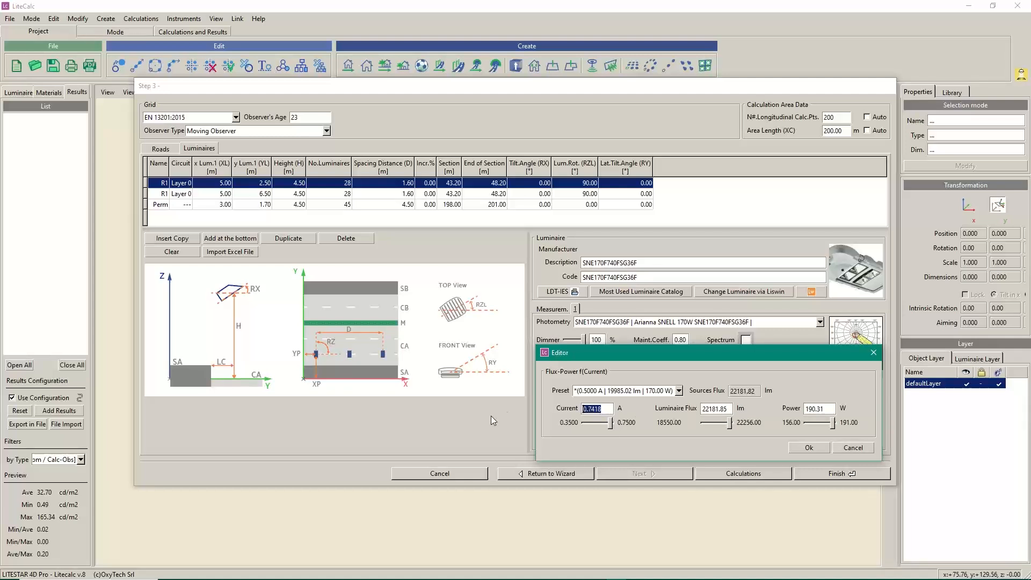
type("0.5")
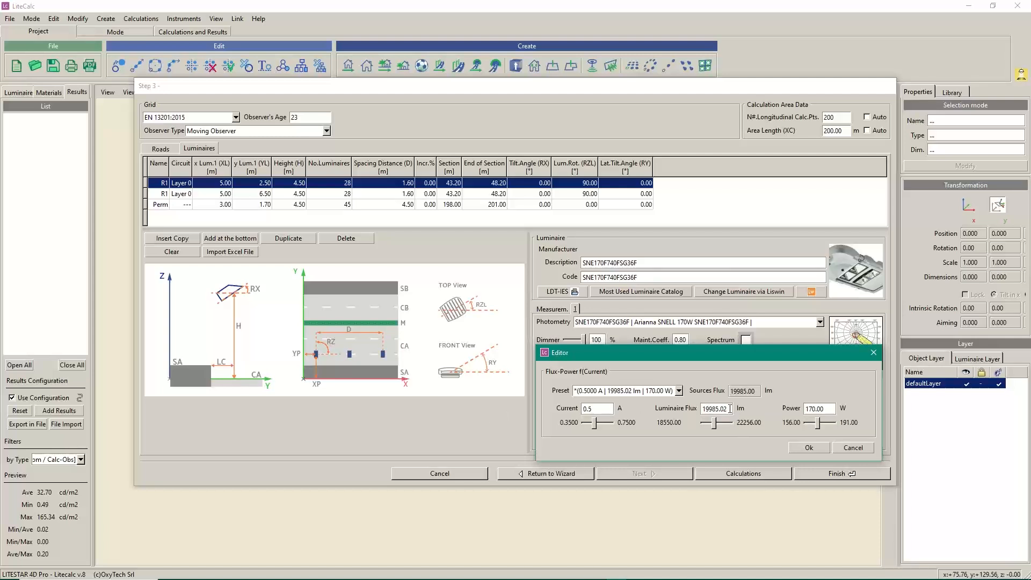
key("Tab")
type("16")
key("Tab")
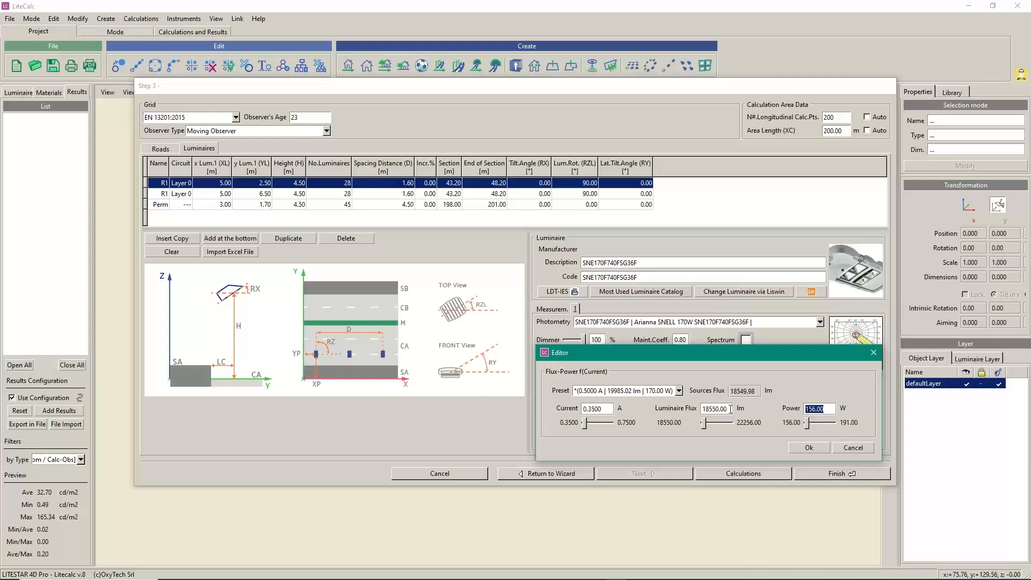
Set the first R1 row's luminaire flux to 19000 lm, about 0.397 A and 160 W
left_click_drag(730, 409, 702, 408)
left_click_drag(607, 409, 583, 409)
type("0.5")
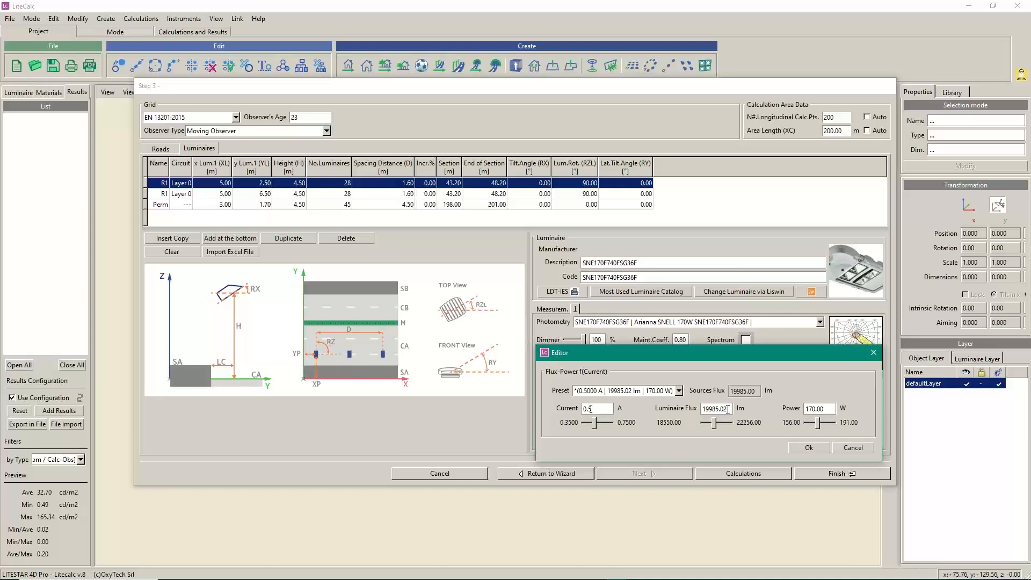
key("Tab")
type("19000")
left_click(808, 449)
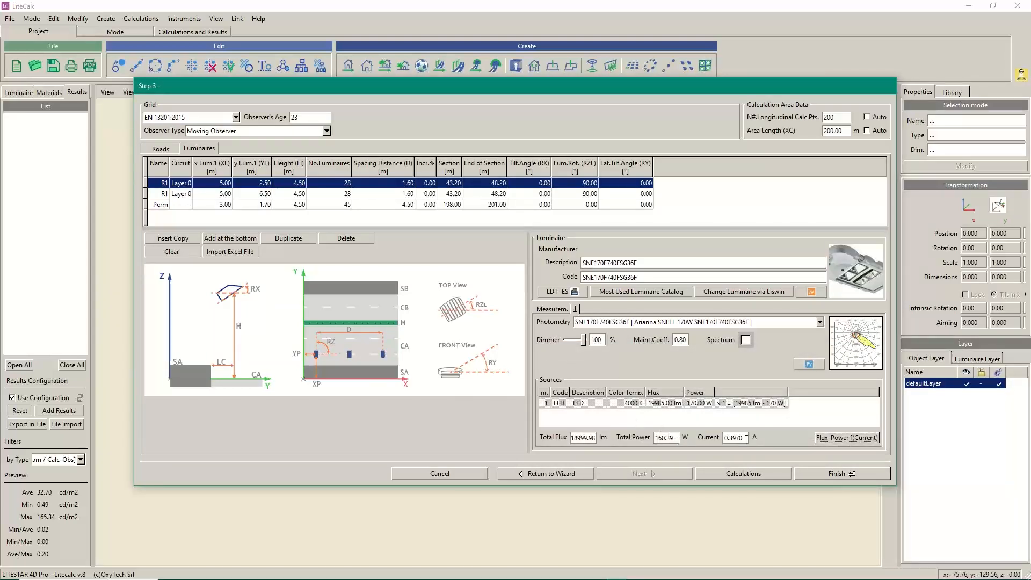
Dim the second R1 row to 19000 lm as well, giving 0.3970 A and 160.39 W
left_click(146, 194)
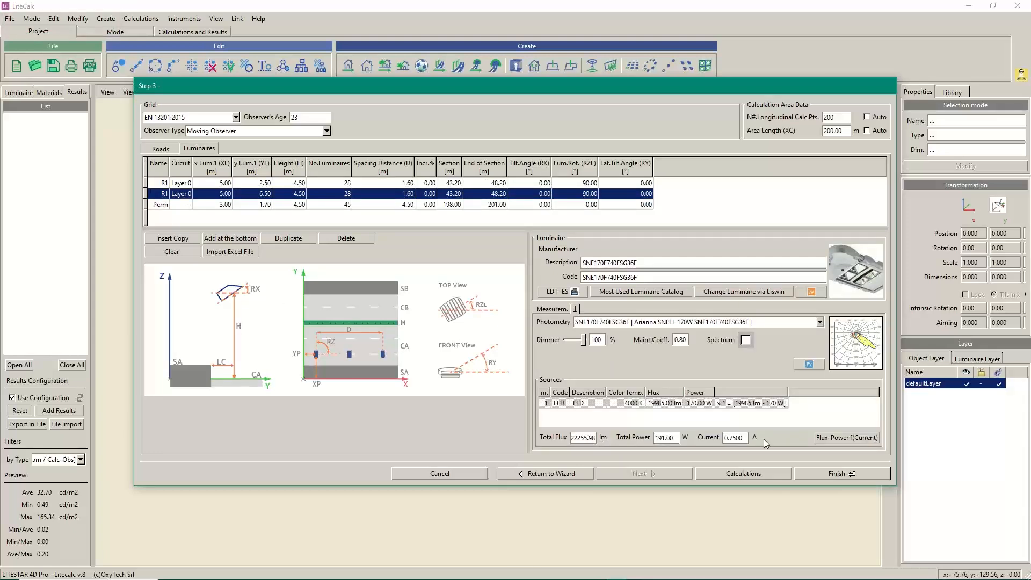
left_click(847, 437)
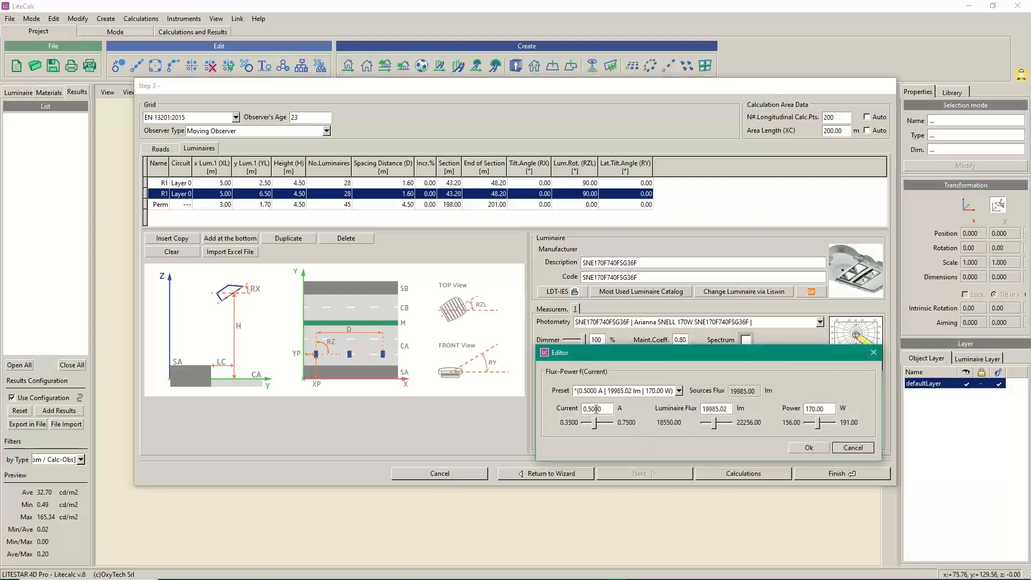
left_click_drag(729, 410, 448, 409)
type("19")
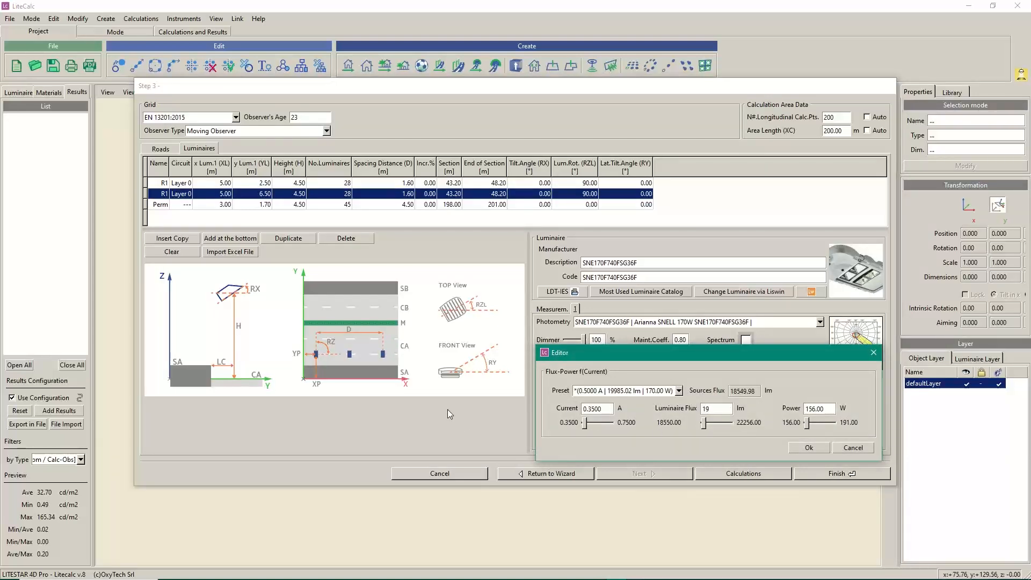
type("000")
left_click(807, 448)
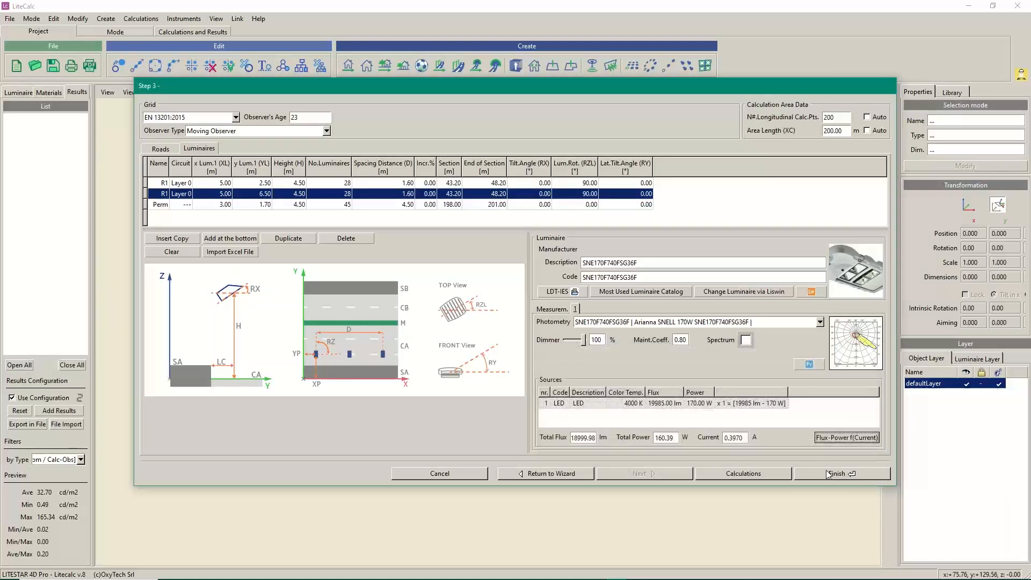
Finish the wizard and rerun the tunnel lighting calculation
left_click(742, 475)
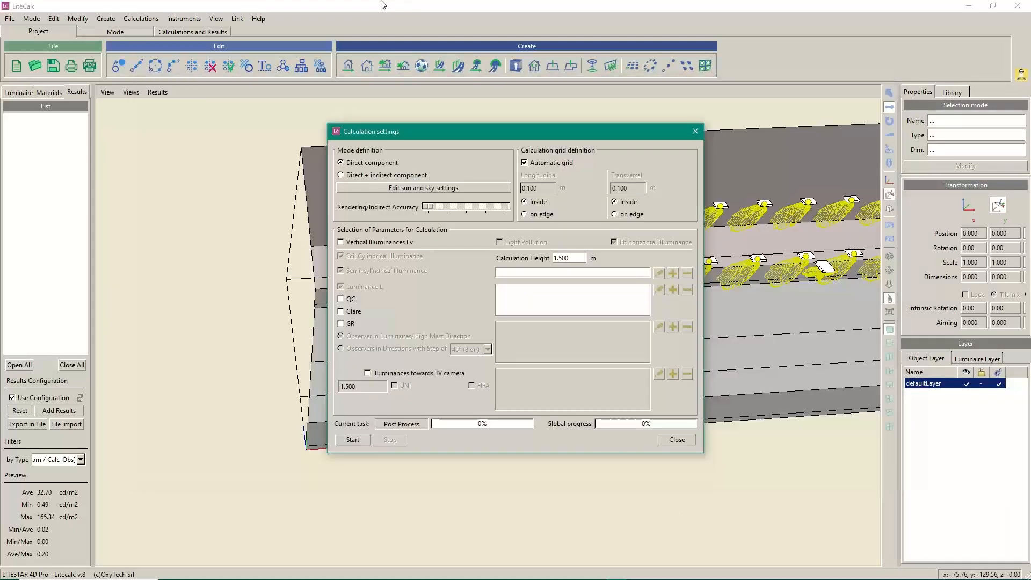
left_click(351, 440)
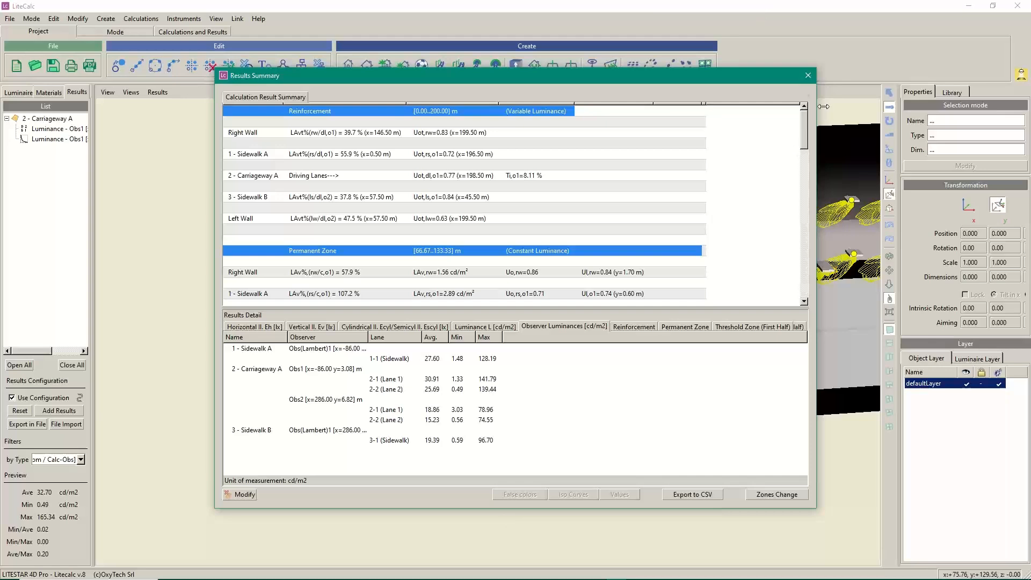
scroll(803, 129, "down", 1)
left_click_drag(804, 129, 804, 178)
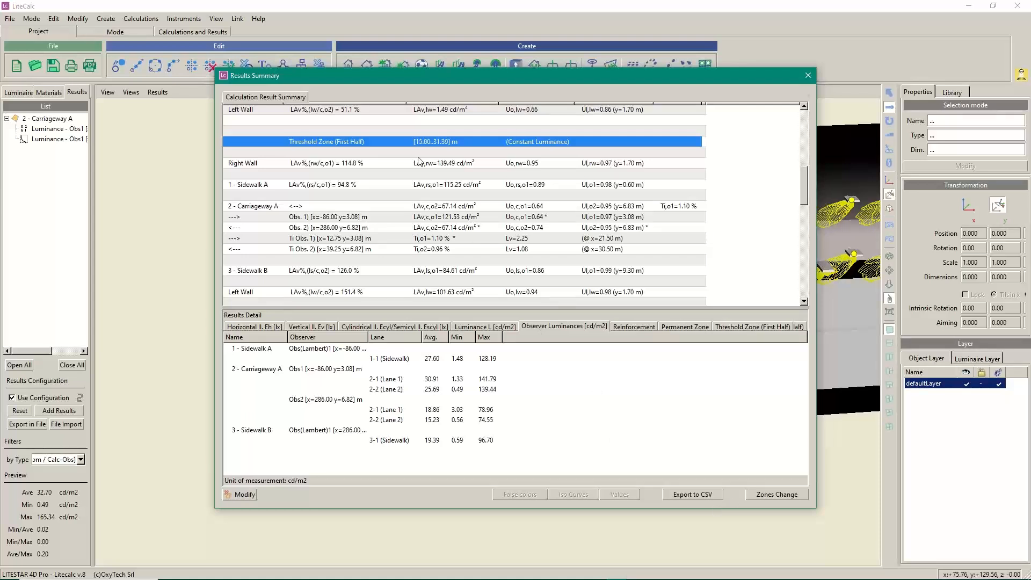
Close the Results Summary and show the Obs1 luminance curve, near 120 cd/m2 until about 33 m
left_click(808, 78)
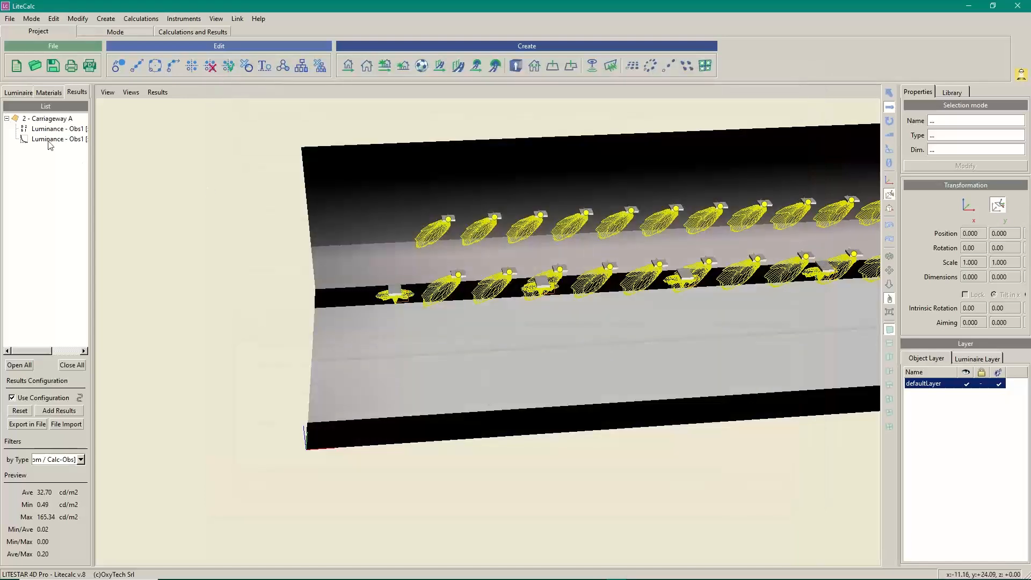
left_click(51, 129)
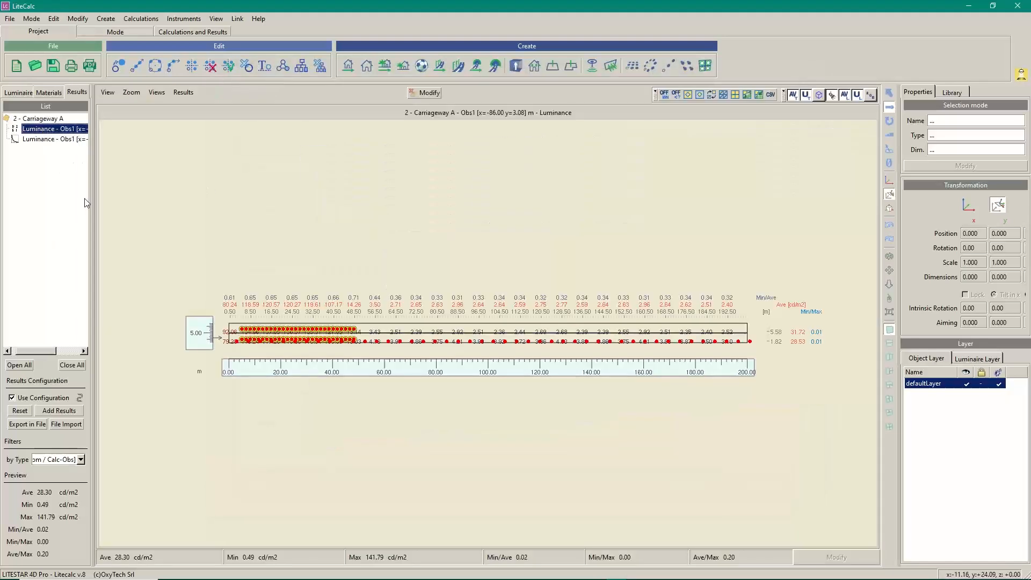
left_click(37, 139)
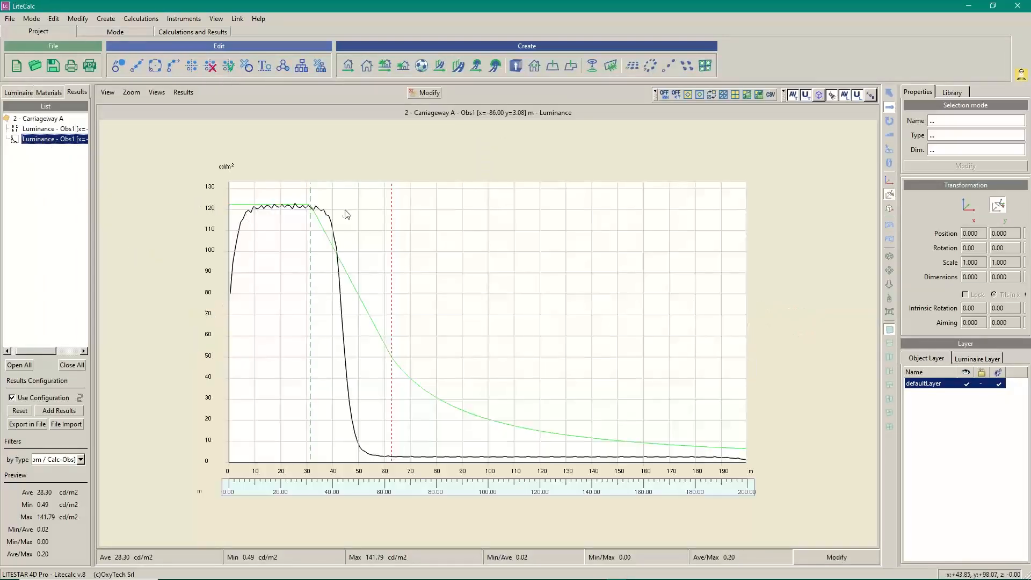